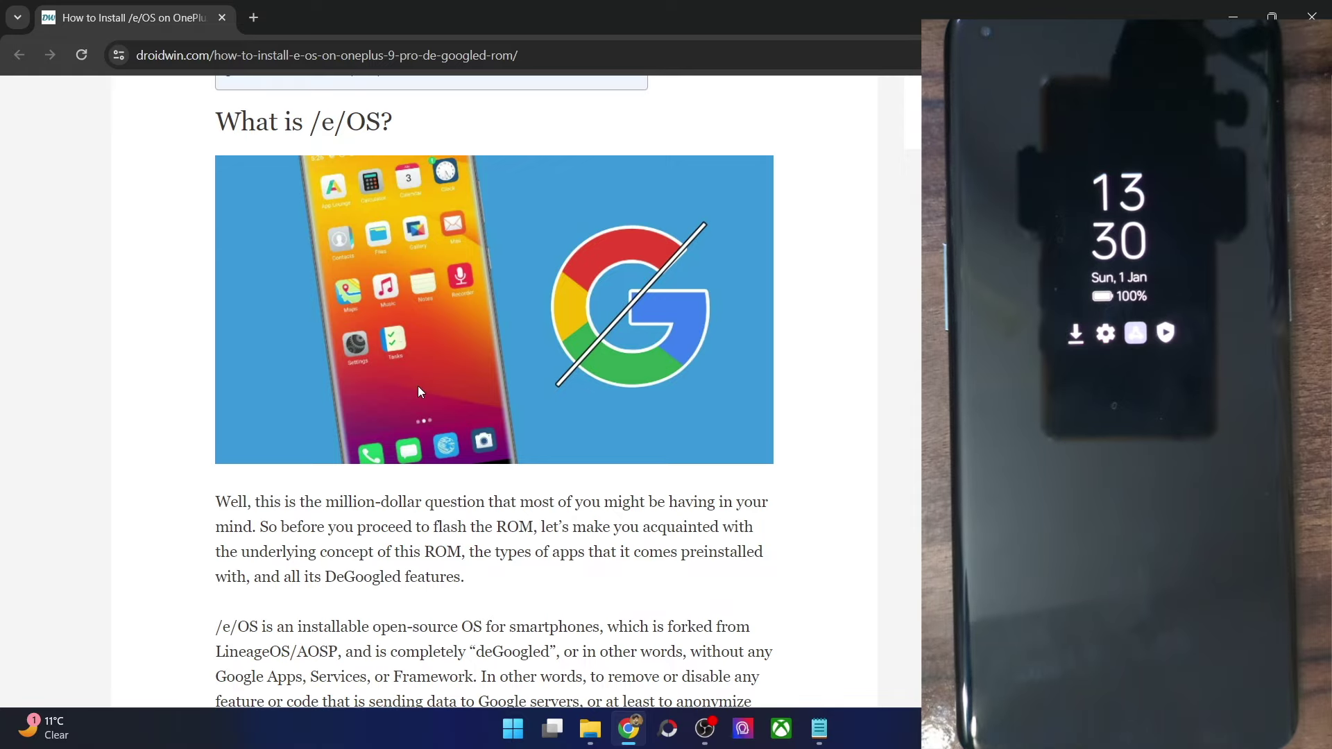
- Read the /e/OS introduction, highlighting 'deGoogled' and the phrase about non-Google online services
{"action": "scroll", "coordinate": [452, 470], "scroll_direction": "down", "scroll_amount": 1}
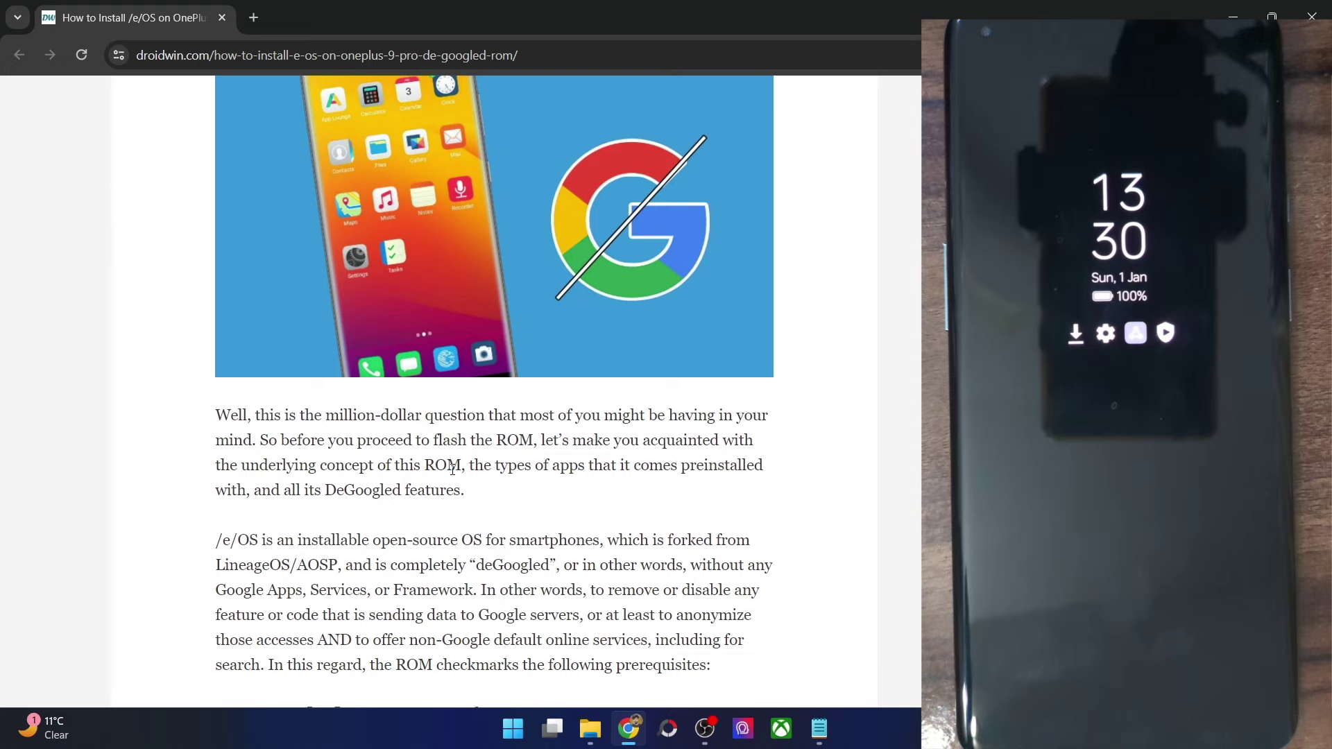
{"action": "double_click", "coordinate": [497, 561]}
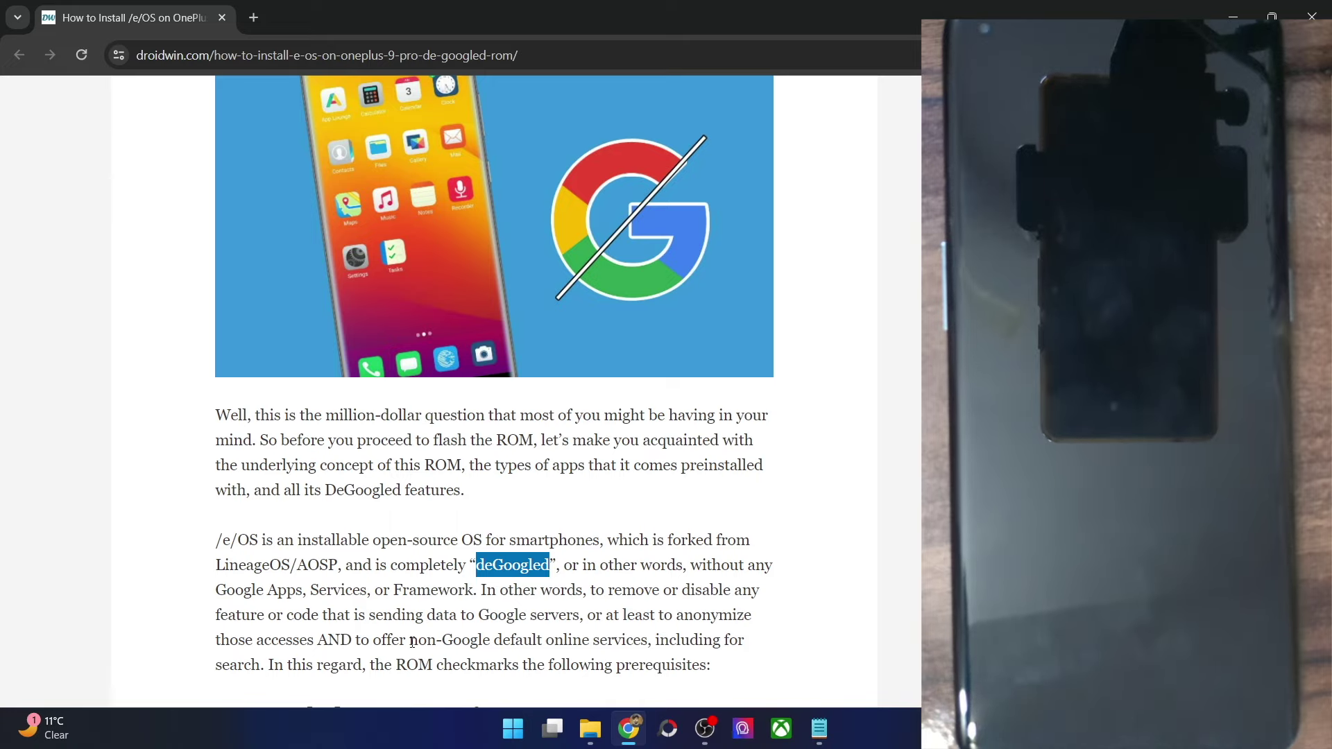
{"action": "left_click_drag", "start_coordinate": [411, 643], "coordinate": [644, 637]}
{"action": "scroll", "coordinate": [538, 515], "scroll_direction": "down", "scroll_amount": 3}
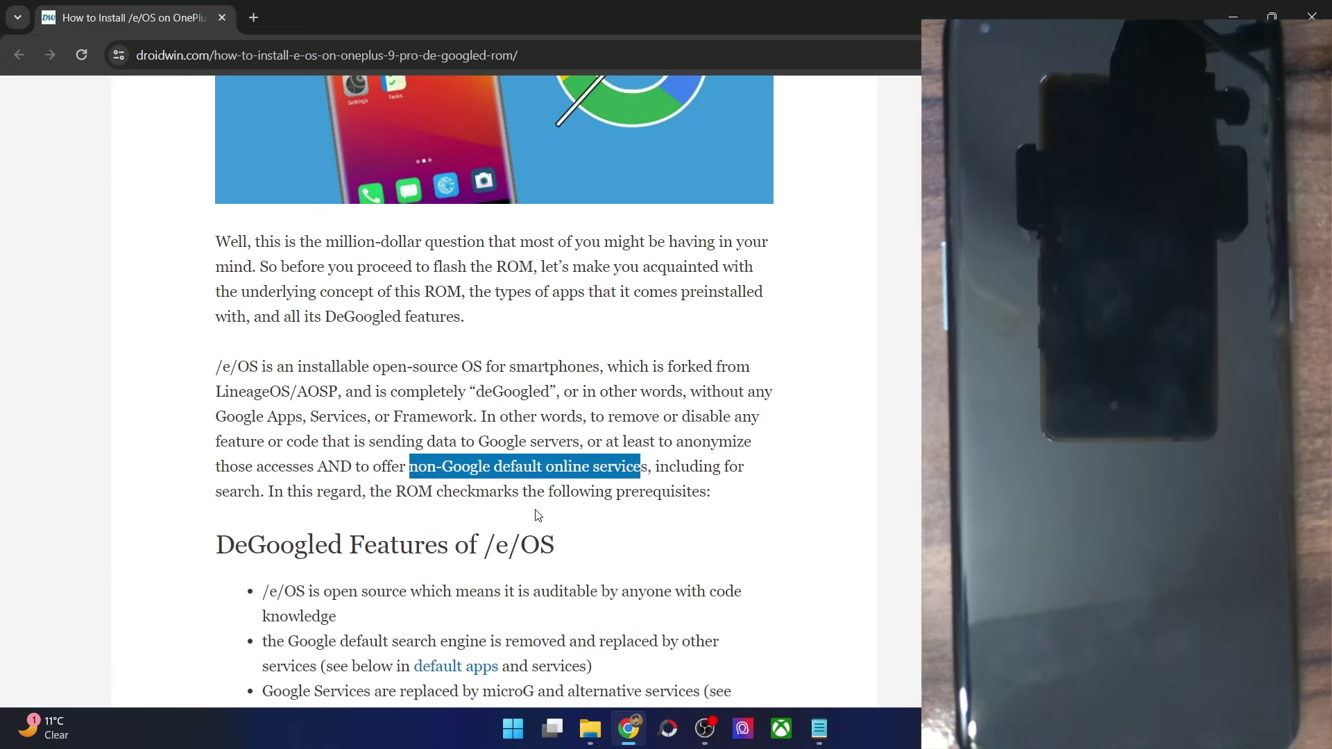
{"action": "left_click", "coordinate": [538, 515]}
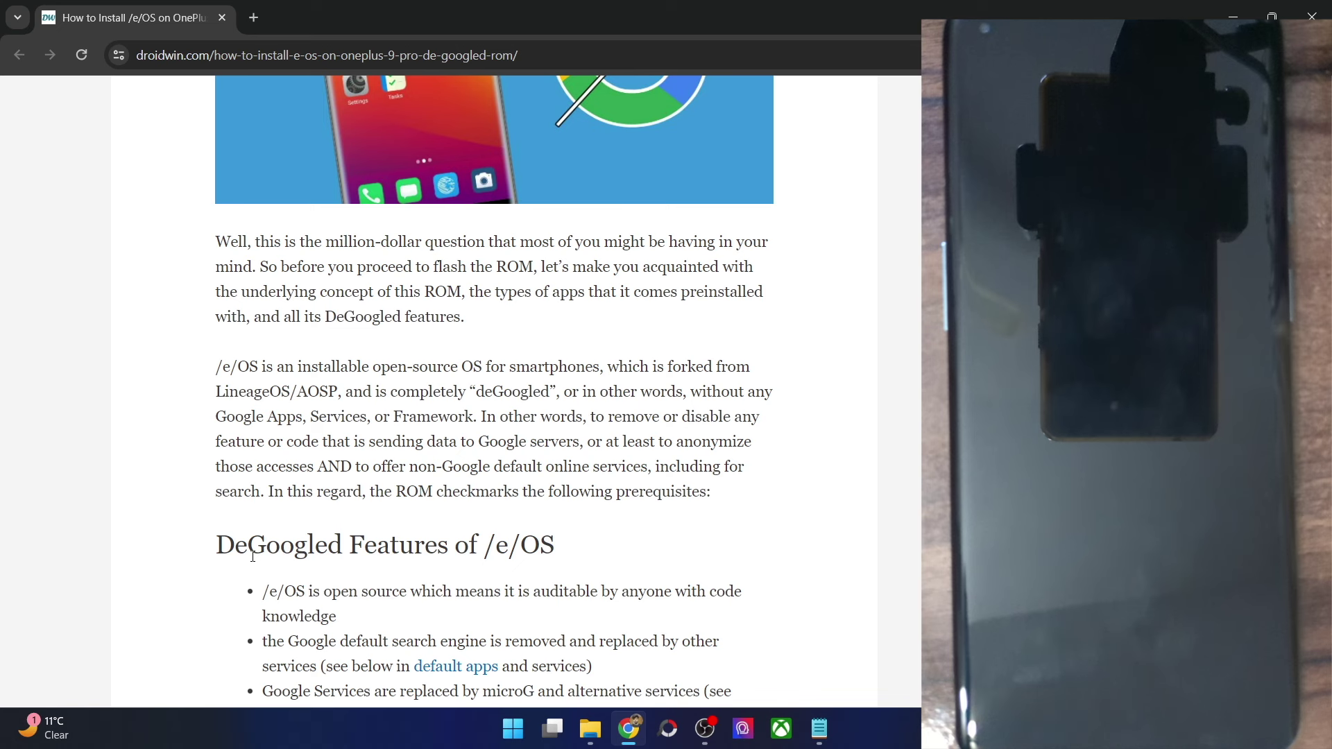
- In the DeGoogled features list, highlight the microG and Open Source applications lines, then open the Maps Application link's menu
{"action": "scroll", "coordinate": [253, 555], "scroll_direction": "down", "scroll_amount": 4}
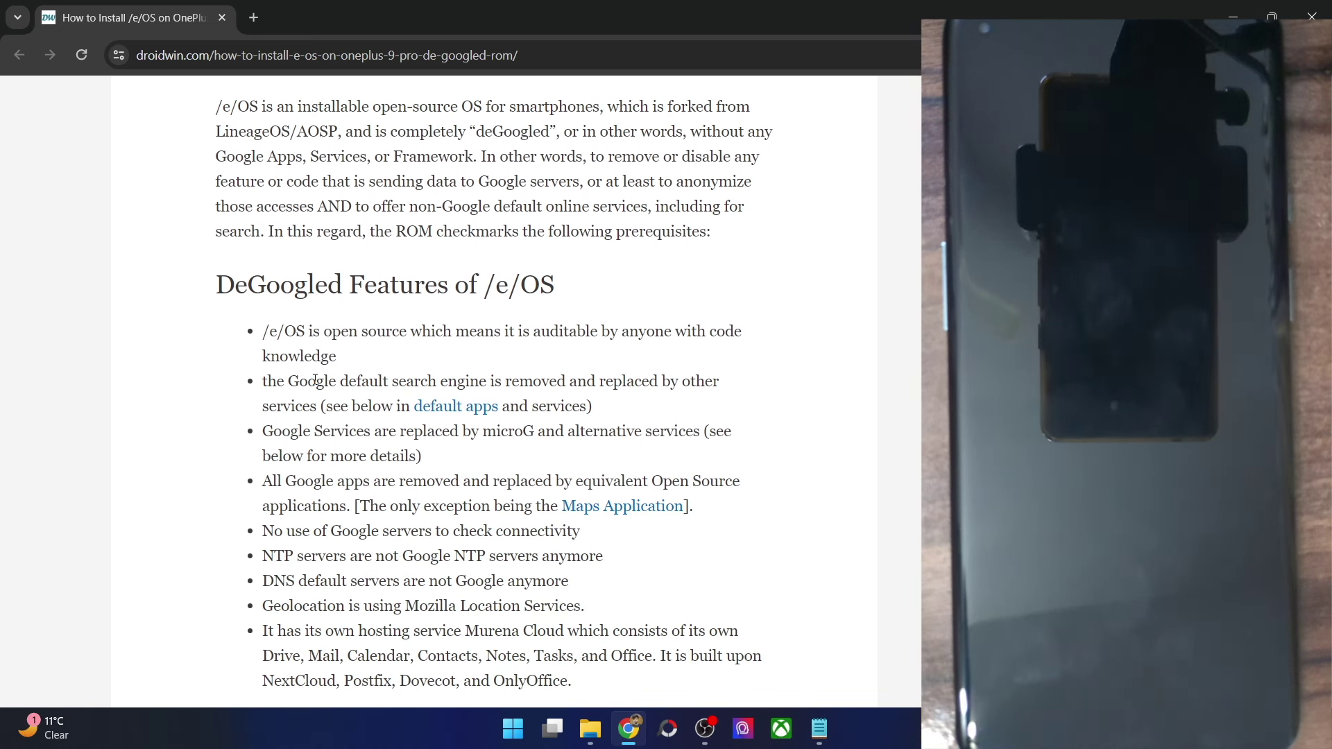
{"action": "scroll", "coordinate": [300, 382], "scroll_direction": "down", "scroll_amount": 1}
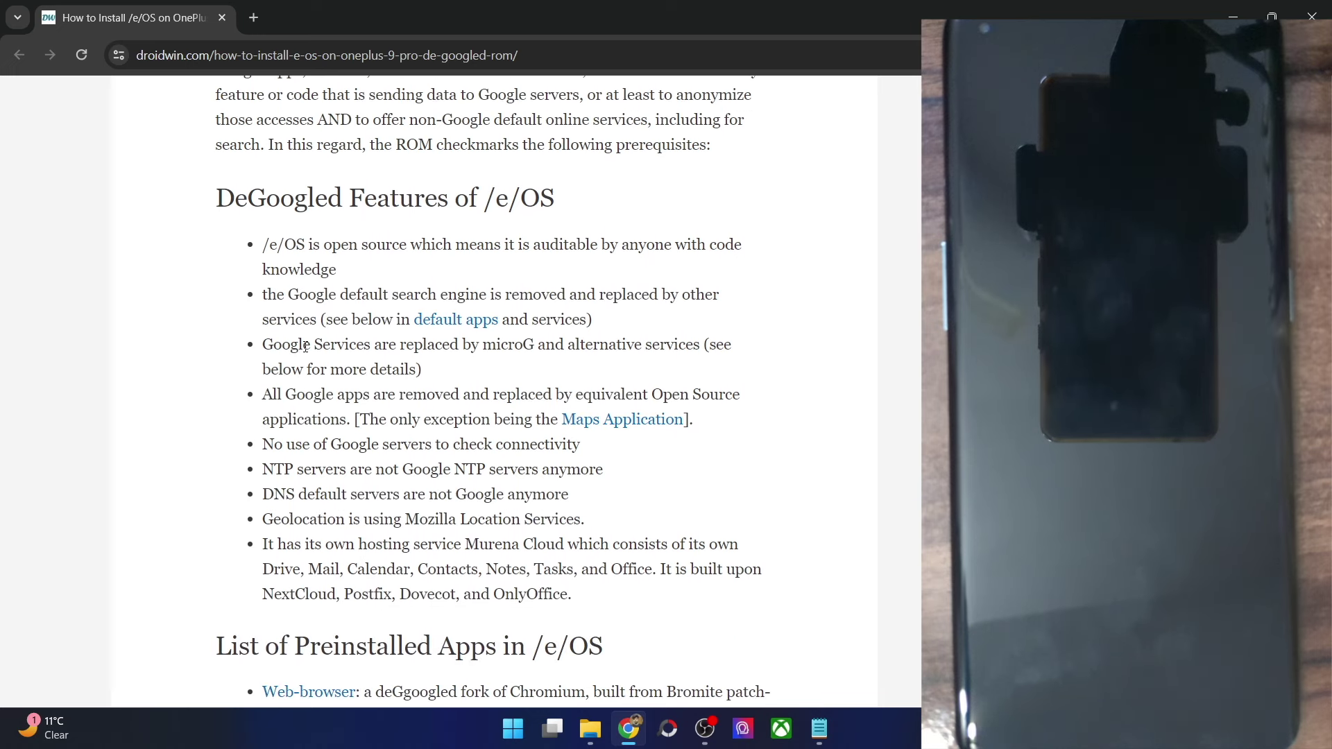
{"action": "left_click_drag", "start_coordinate": [262, 350], "coordinate": [562, 350]}
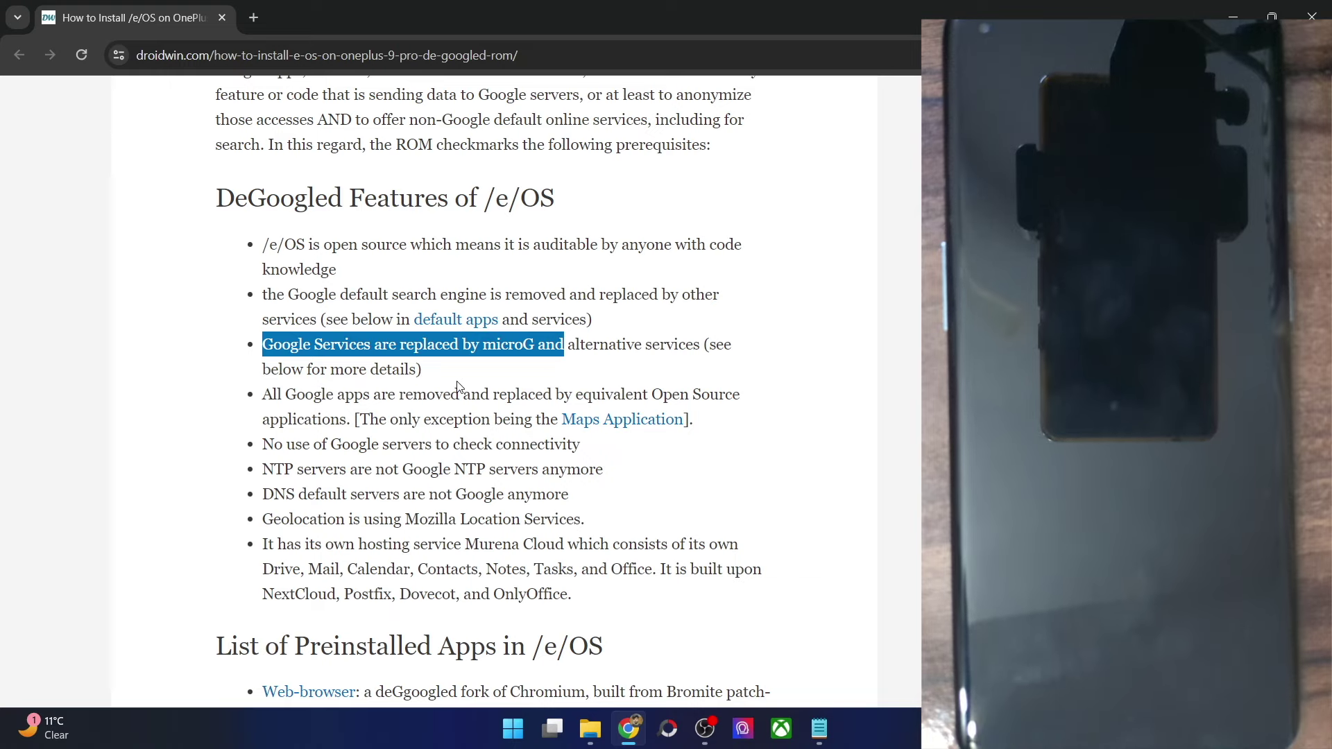
{"action": "left_click_drag", "start_coordinate": [653, 394], "coordinate": [348, 414]}
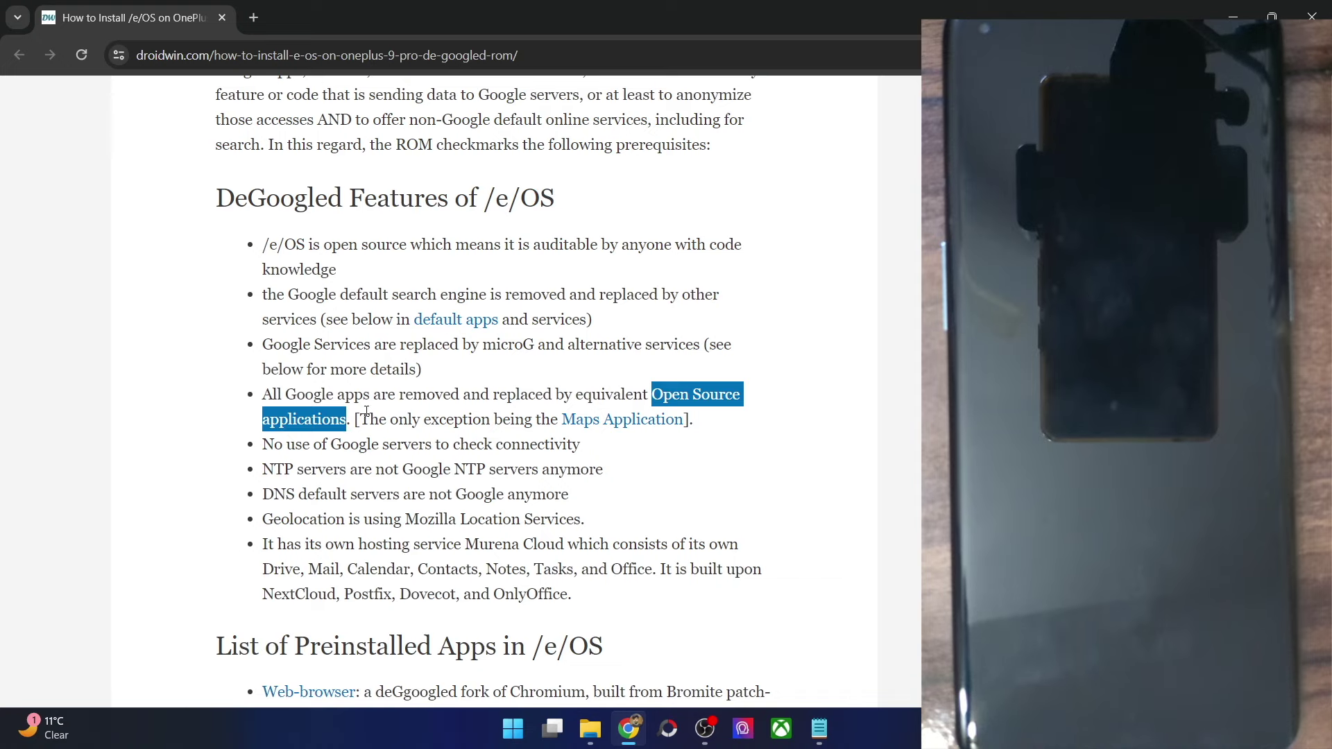
{"action": "right_click", "coordinate": [628, 421]}
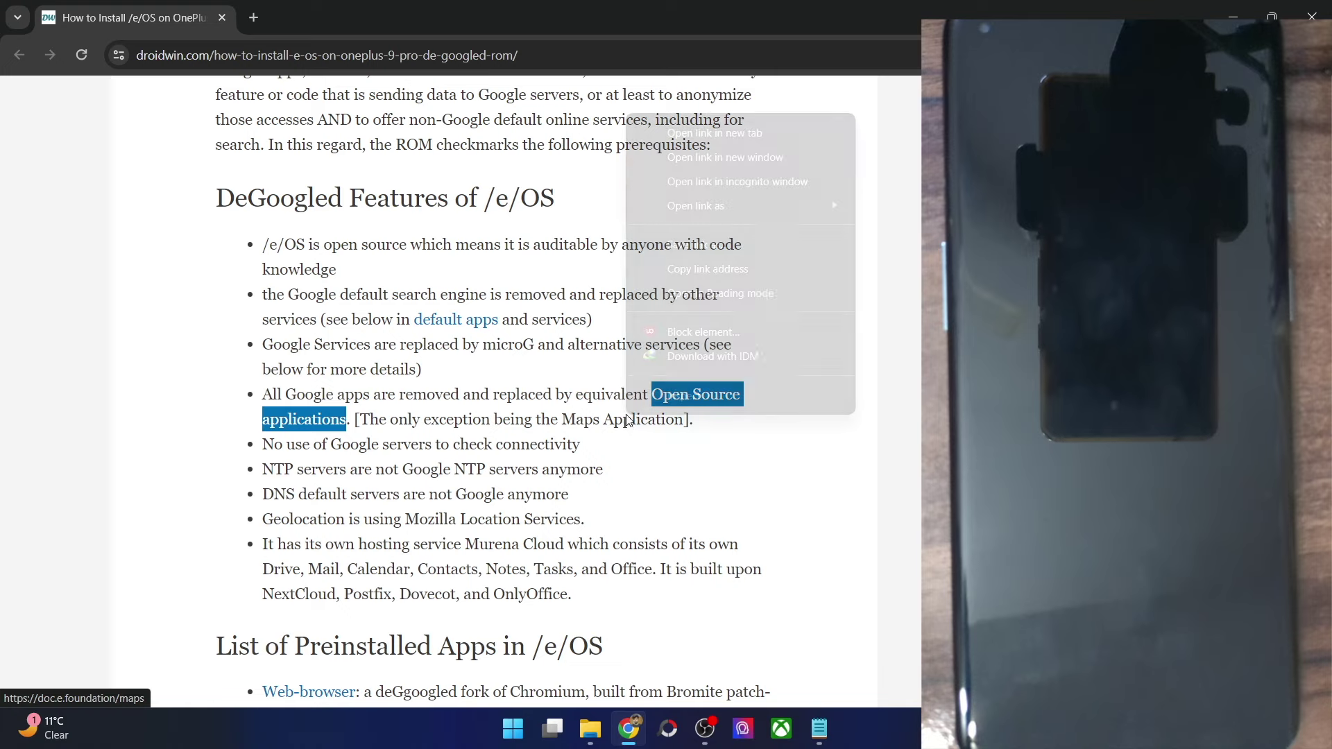
{"action": "left_click", "coordinate": [715, 132]}
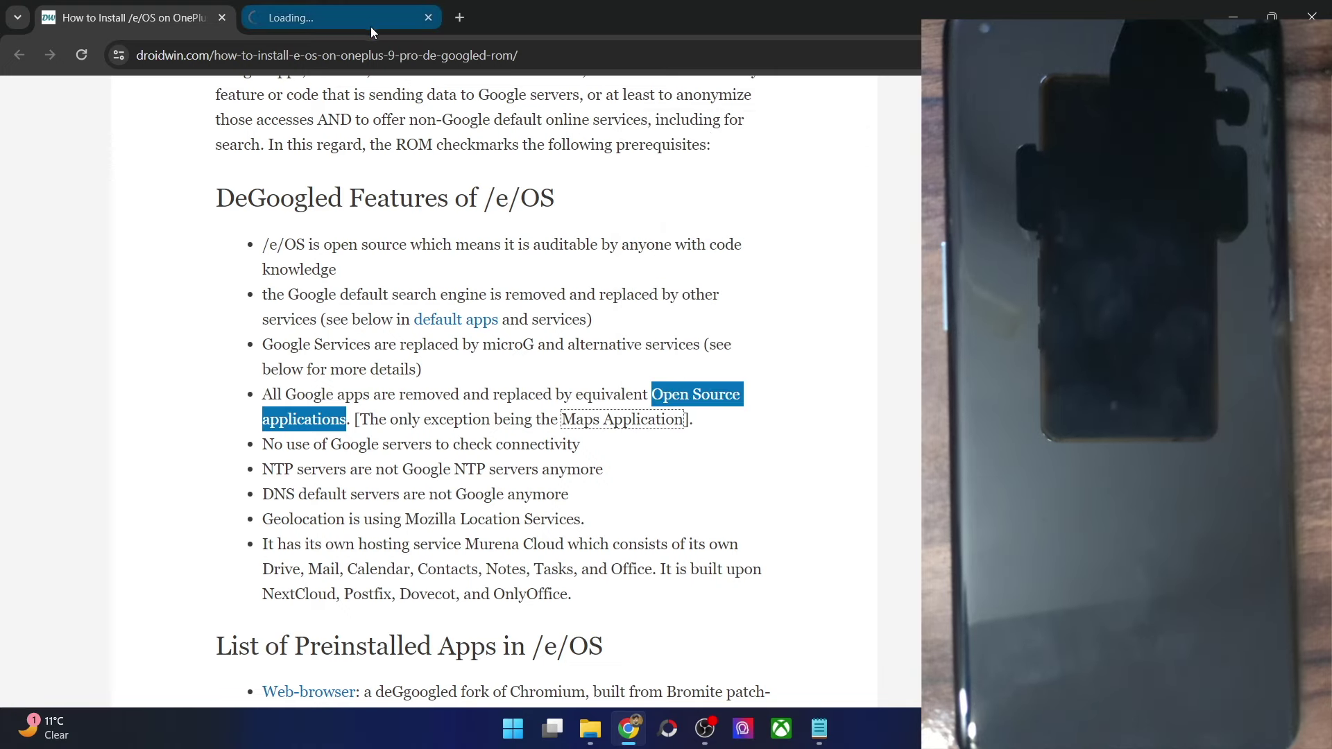
{"action": "left_click", "coordinate": [370, 26]}
{"action": "scroll", "coordinate": [588, 434], "scroll_direction": "down", "scroll_amount": 3}
{"action": "scroll", "coordinate": [588, 433], "scroll_direction": "down", "scroll_amount": 3}
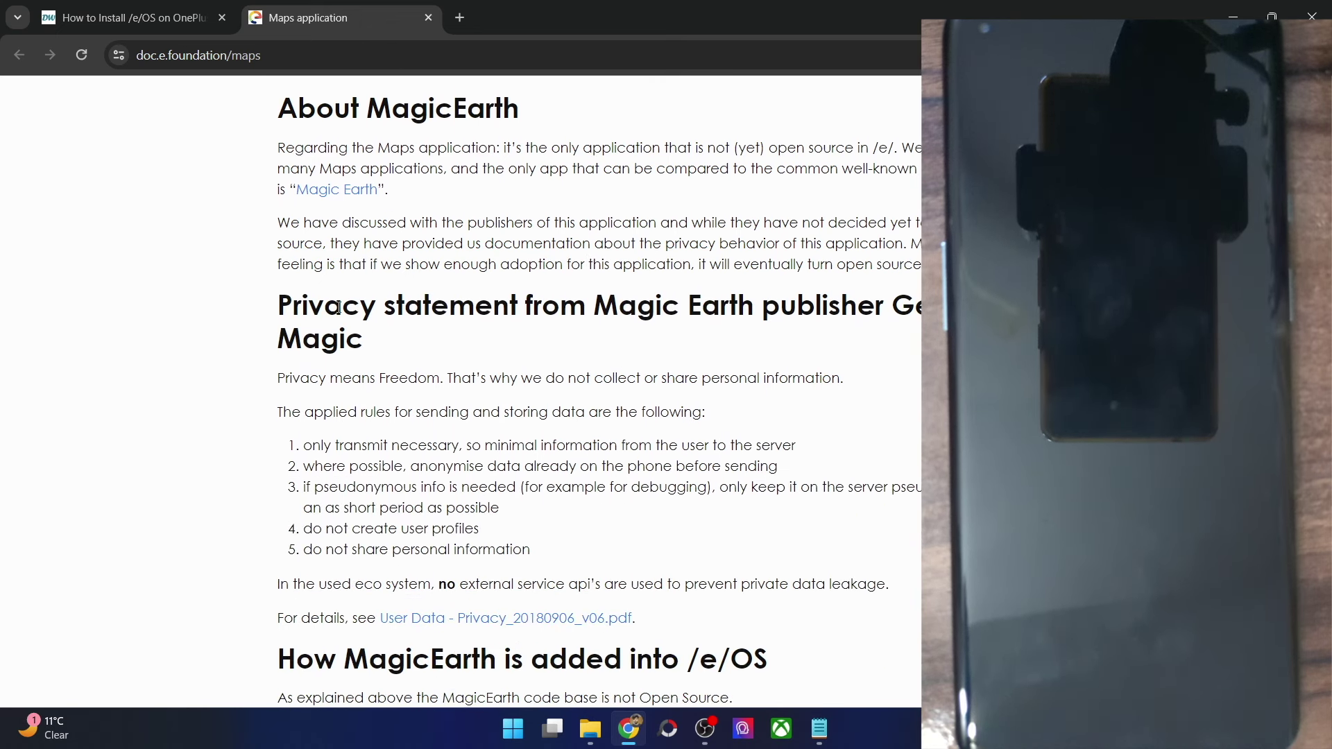
{"action": "double_click", "coordinate": [339, 306]}
{"action": "left_click", "coordinate": [429, 18]}
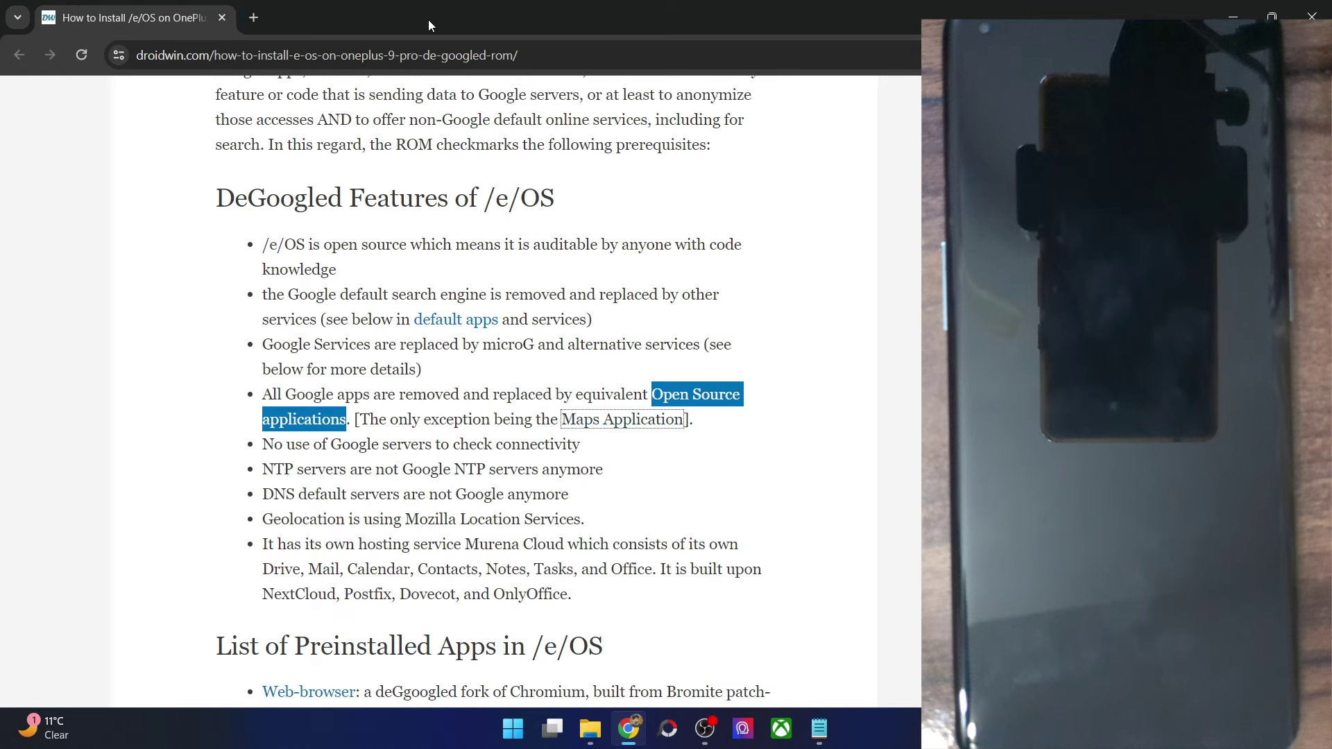
{"action": "left_click", "coordinate": [497, 411]}
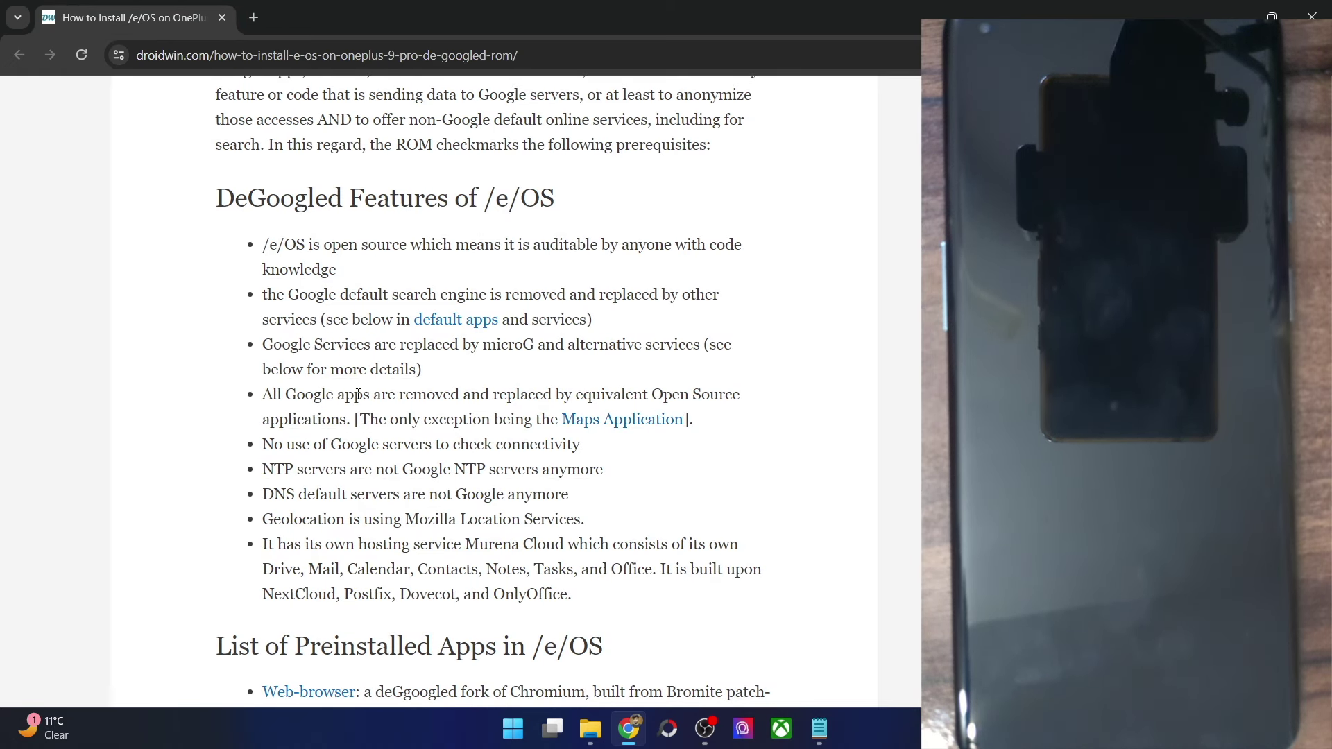
{"action": "left_click_drag", "start_coordinate": [377, 396], "coordinate": [305, 396]}
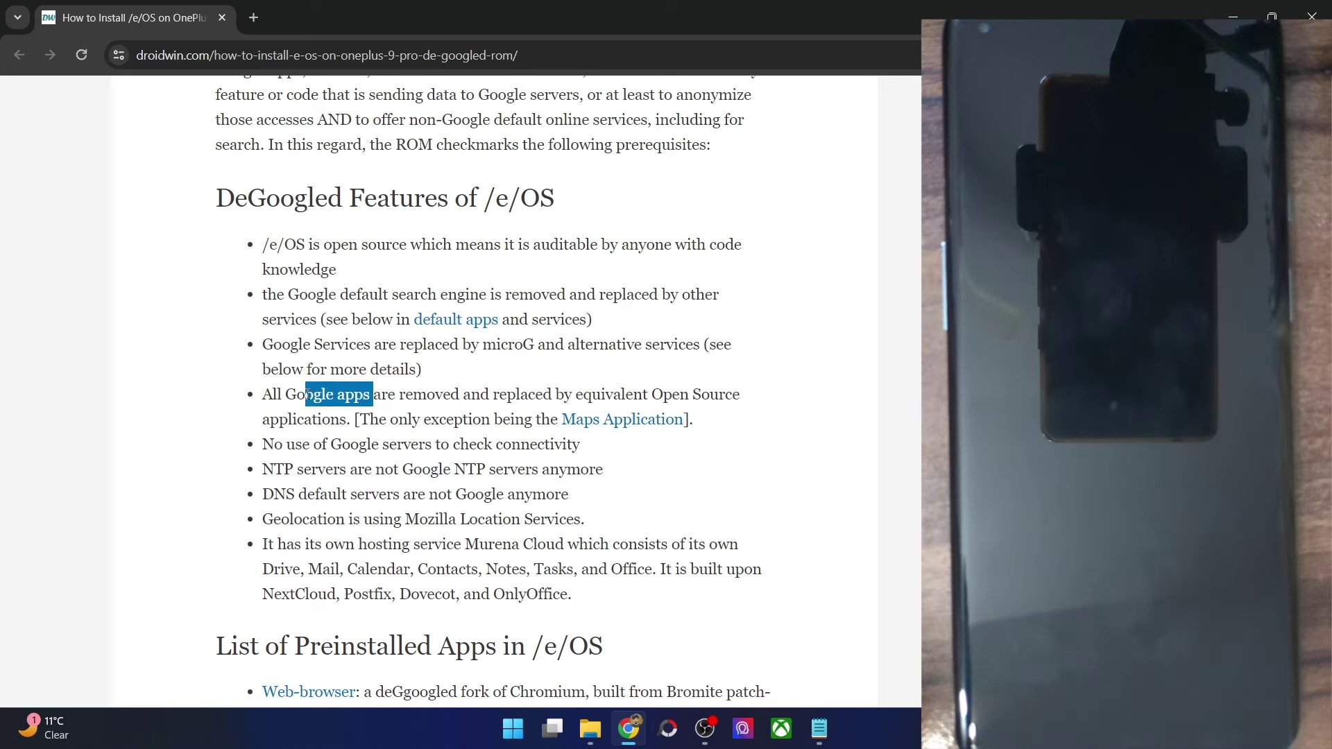
{"action": "scroll", "coordinate": [336, 292], "scroll_direction": "down", "scroll_amount": 2}
{"action": "left_click_drag", "start_coordinate": [331, 272], "coordinate": [557, 291]}
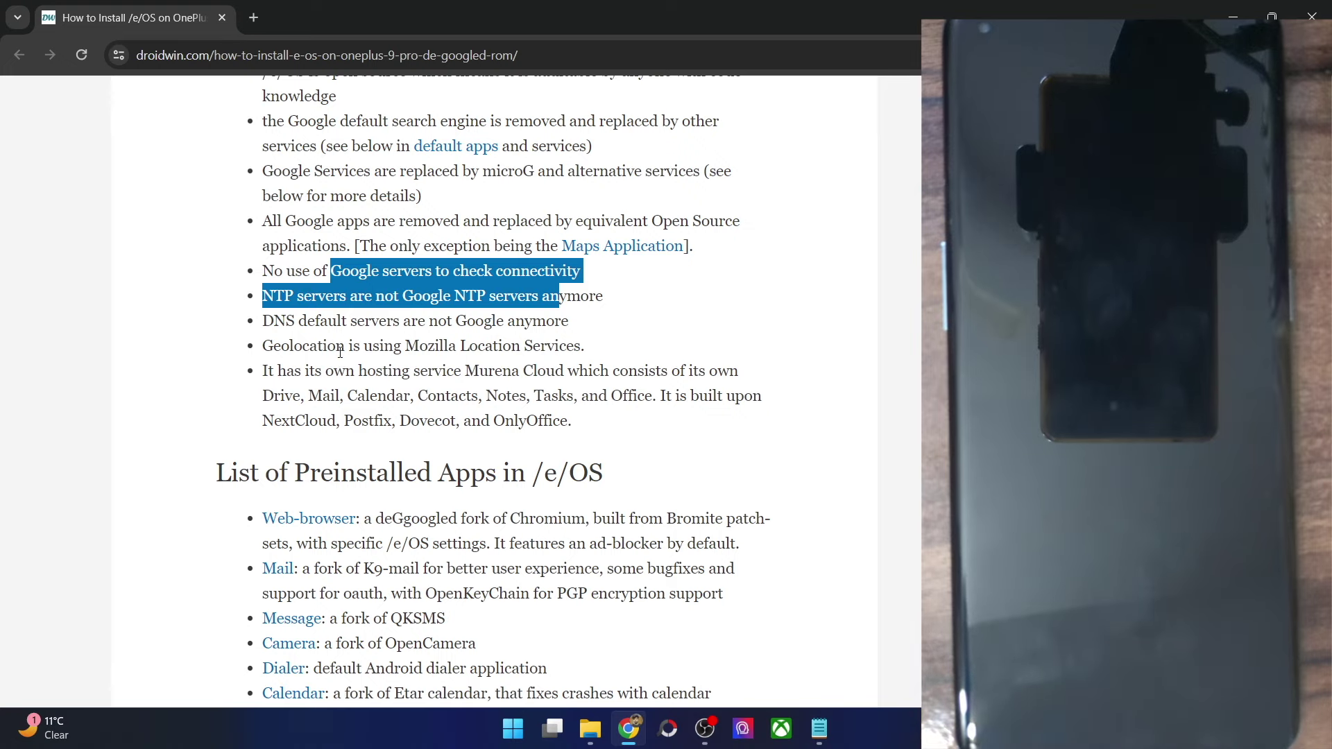
{"action": "left_click_drag", "start_coordinate": [405, 346], "coordinate": [262, 345]}
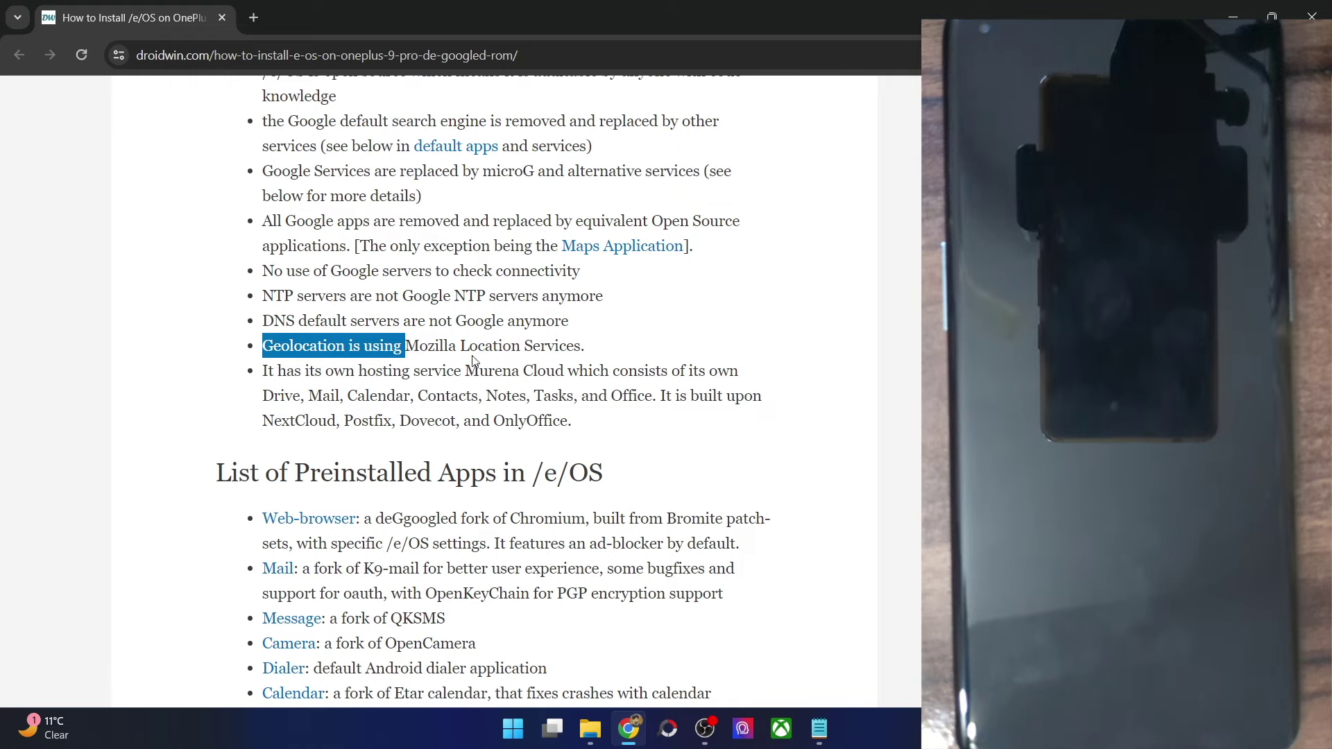
{"action": "left_click_drag", "start_coordinate": [462, 372], "coordinate": [555, 373]}
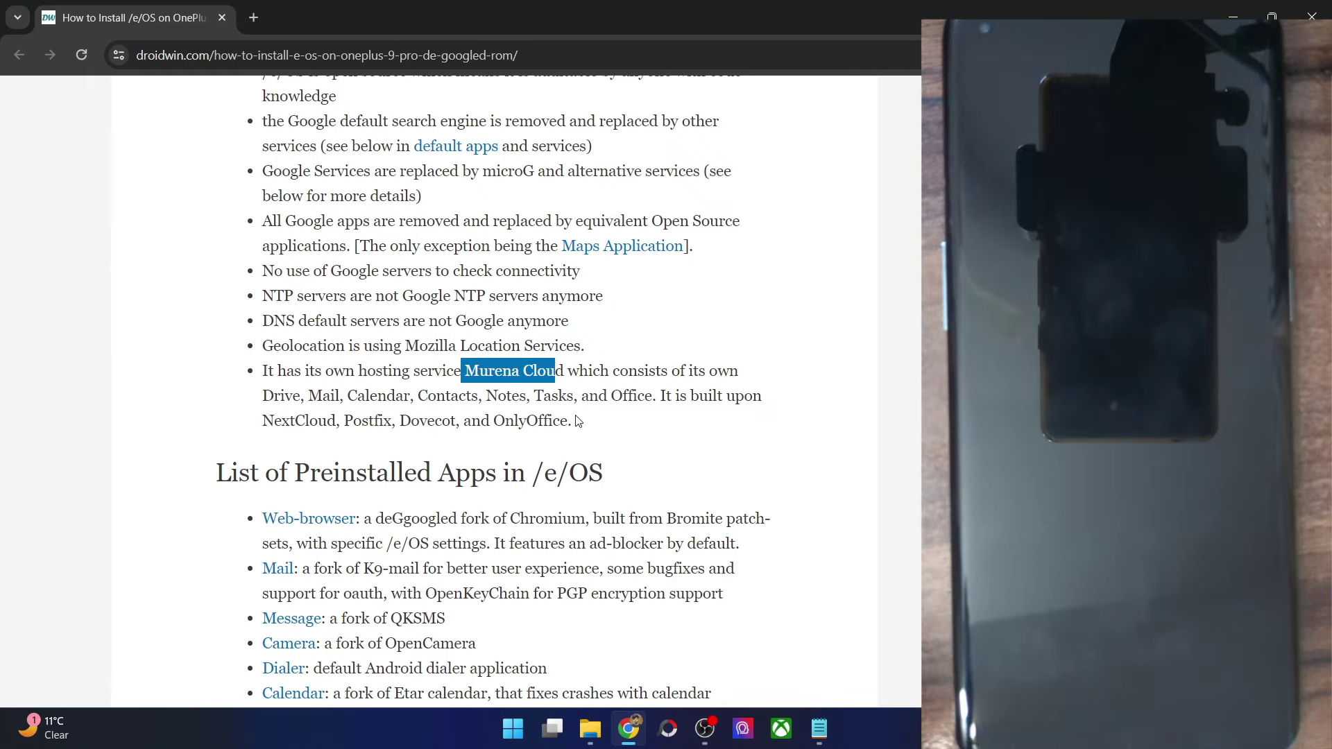
{"action": "left_click_drag", "start_coordinate": [650, 398], "coordinate": [275, 397]}
{"action": "scroll", "coordinate": [280, 412], "scroll_direction": "down", "scroll_amount": 1}
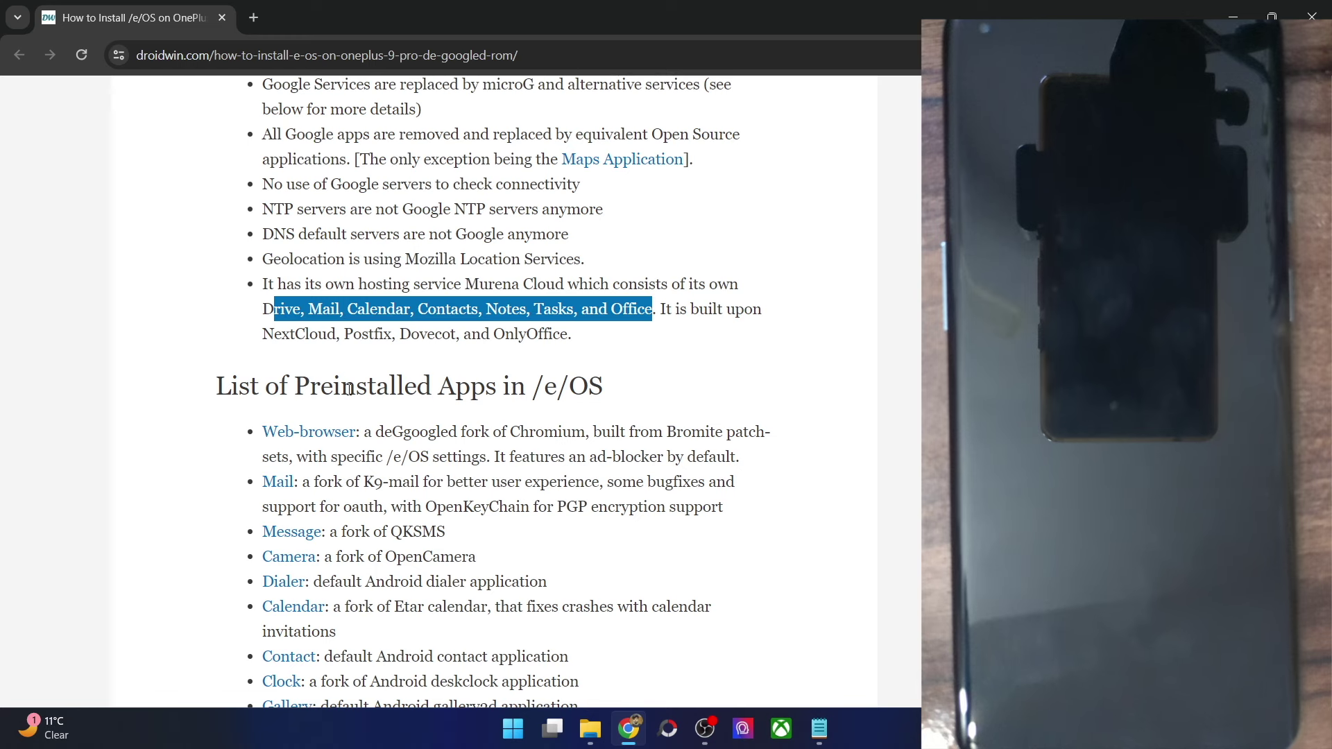
{"action": "scroll", "coordinate": [350, 388], "scroll_direction": "down", "scroll_amount": 2}
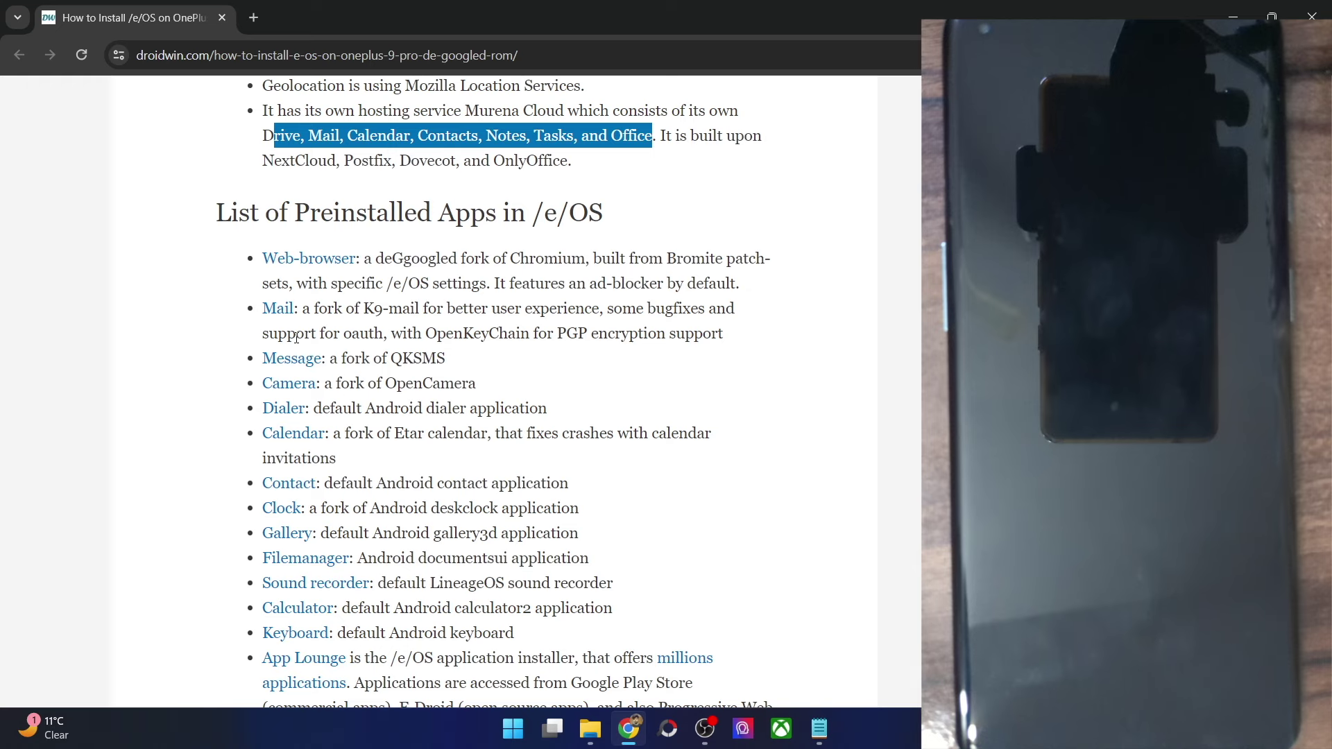
{"action": "scroll", "coordinate": [403, 334], "scroll_direction": "down", "scroll_amount": 1}
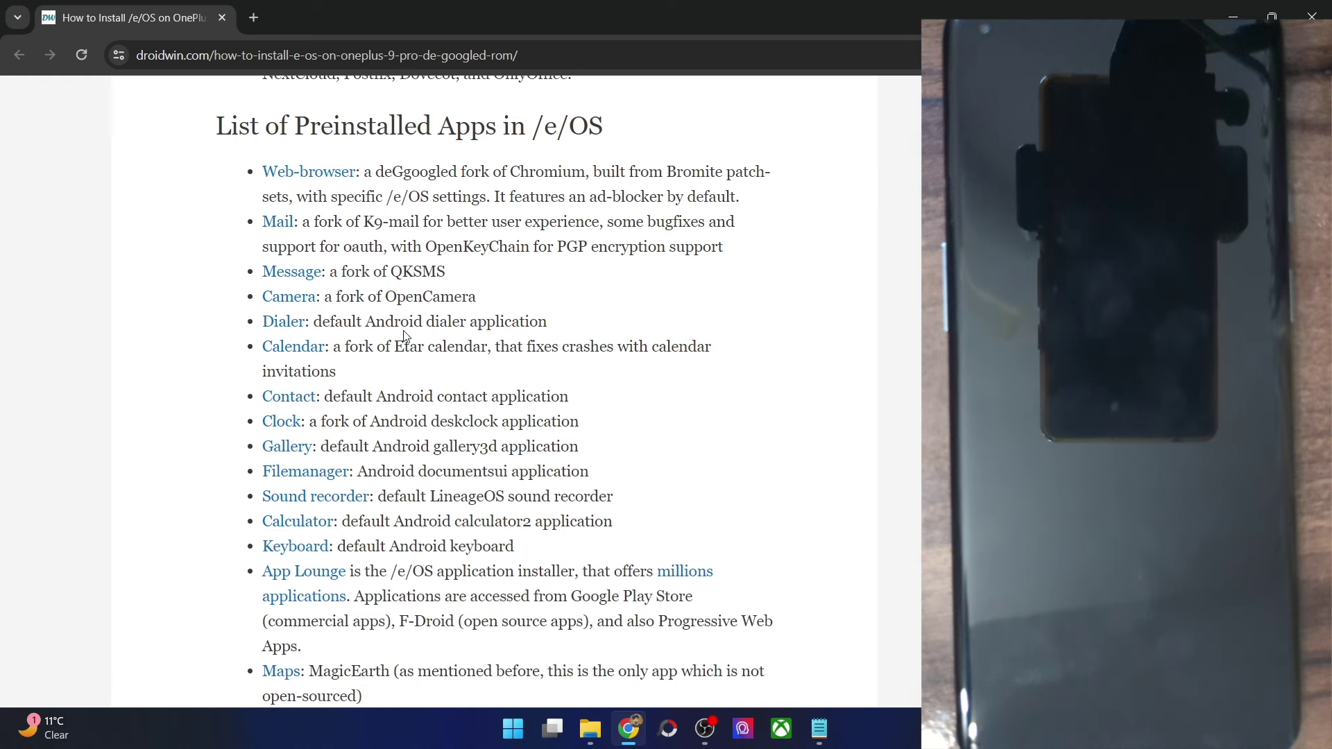
{"action": "scroll", "coordinate": [406, 335], "scroll_direction": "down", "scroll_amount": 1}
{"action": "scroll", "coordinate": [406, 331], "scroll_direction": "up", "scroll_amount": 1}
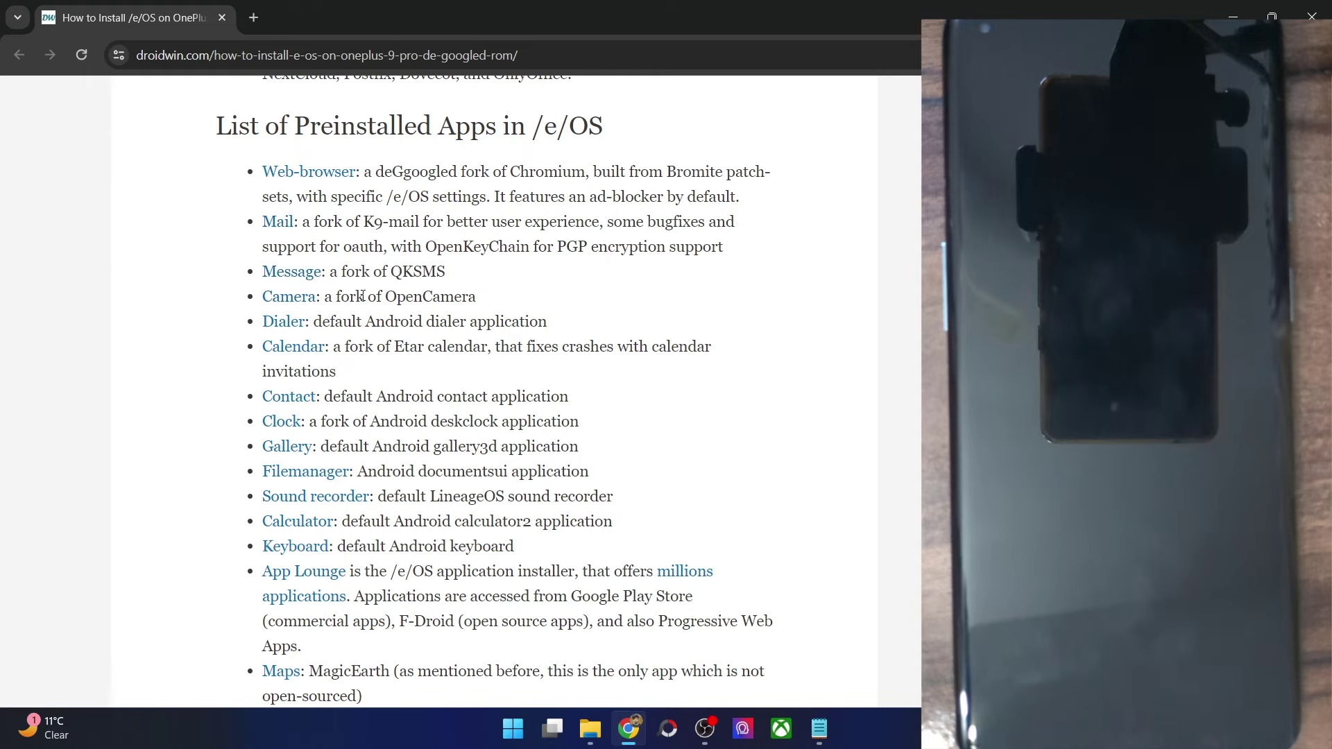
{"action": "double_click", "coordinate": [404, 296]}
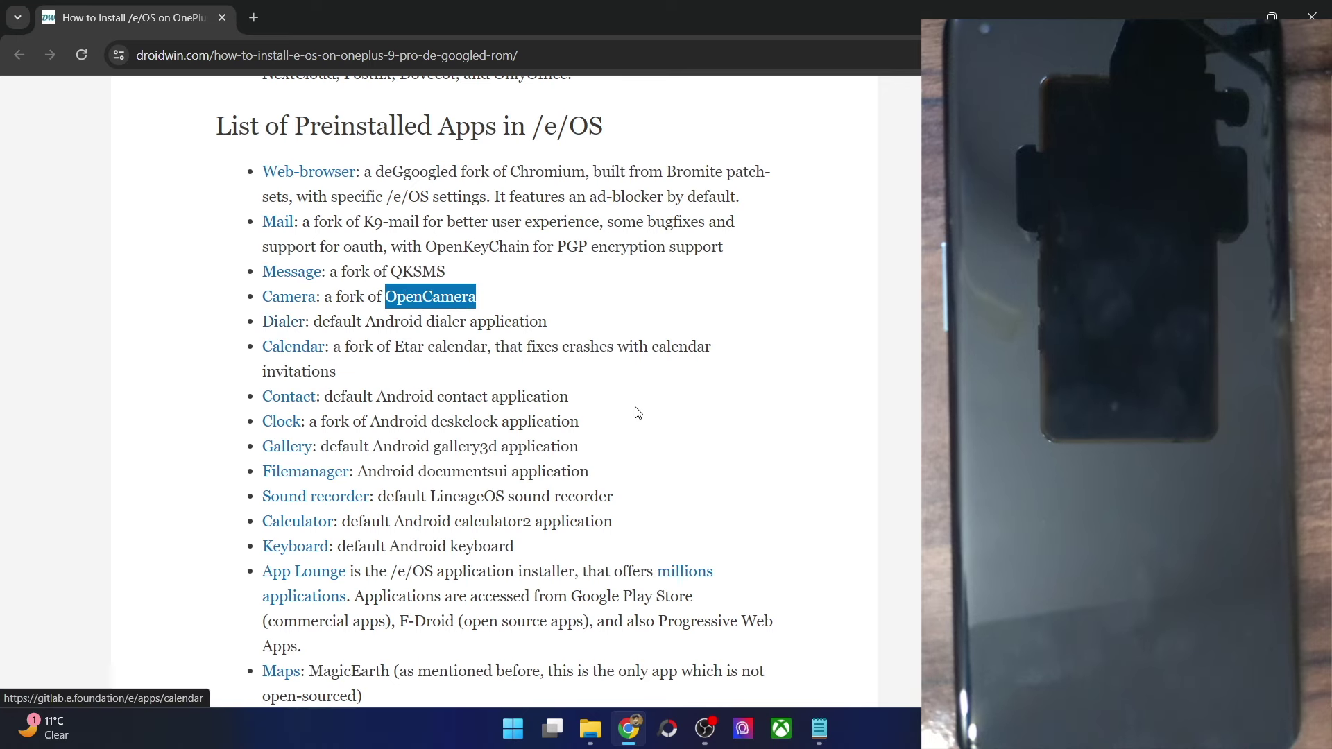
{"action": "scroll", "coordinate": [308, 315], "scroll_direction": "down", "scroll_amount": 2}
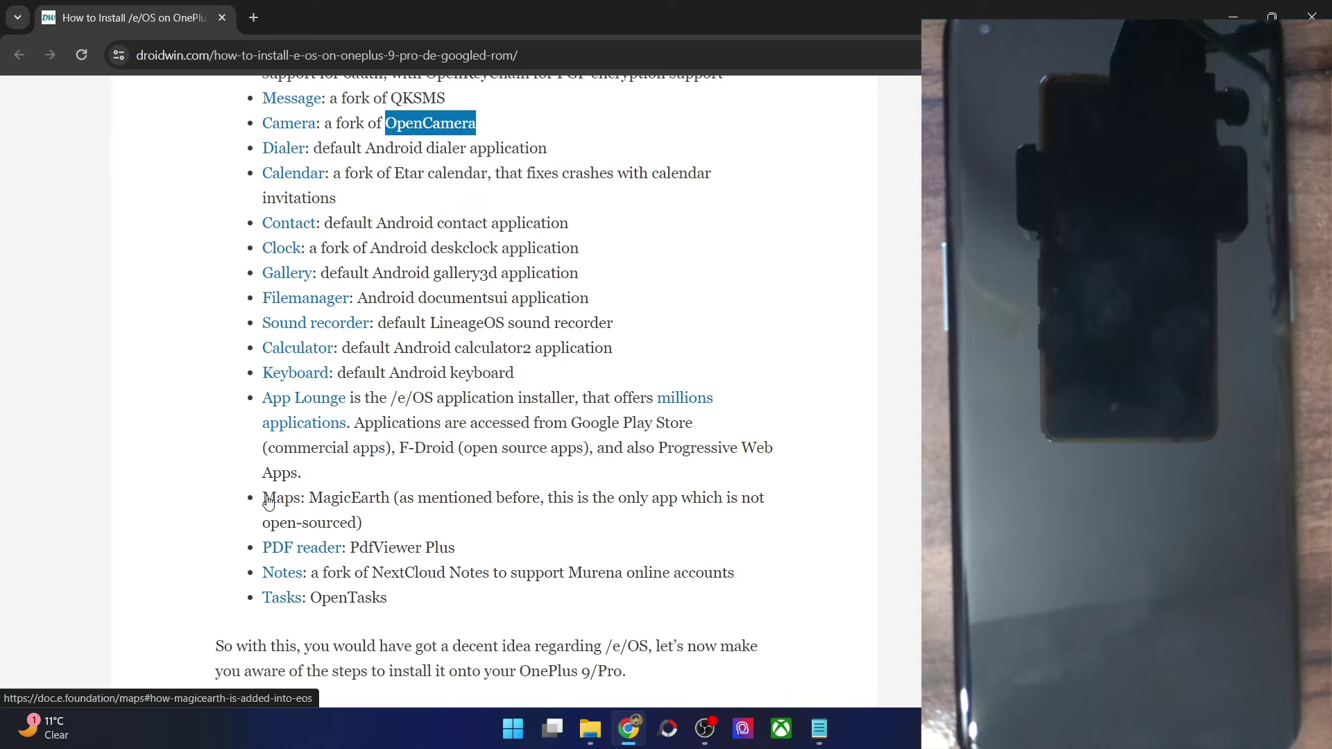
{"action": "double_click", "coordinate": [374, 489]}
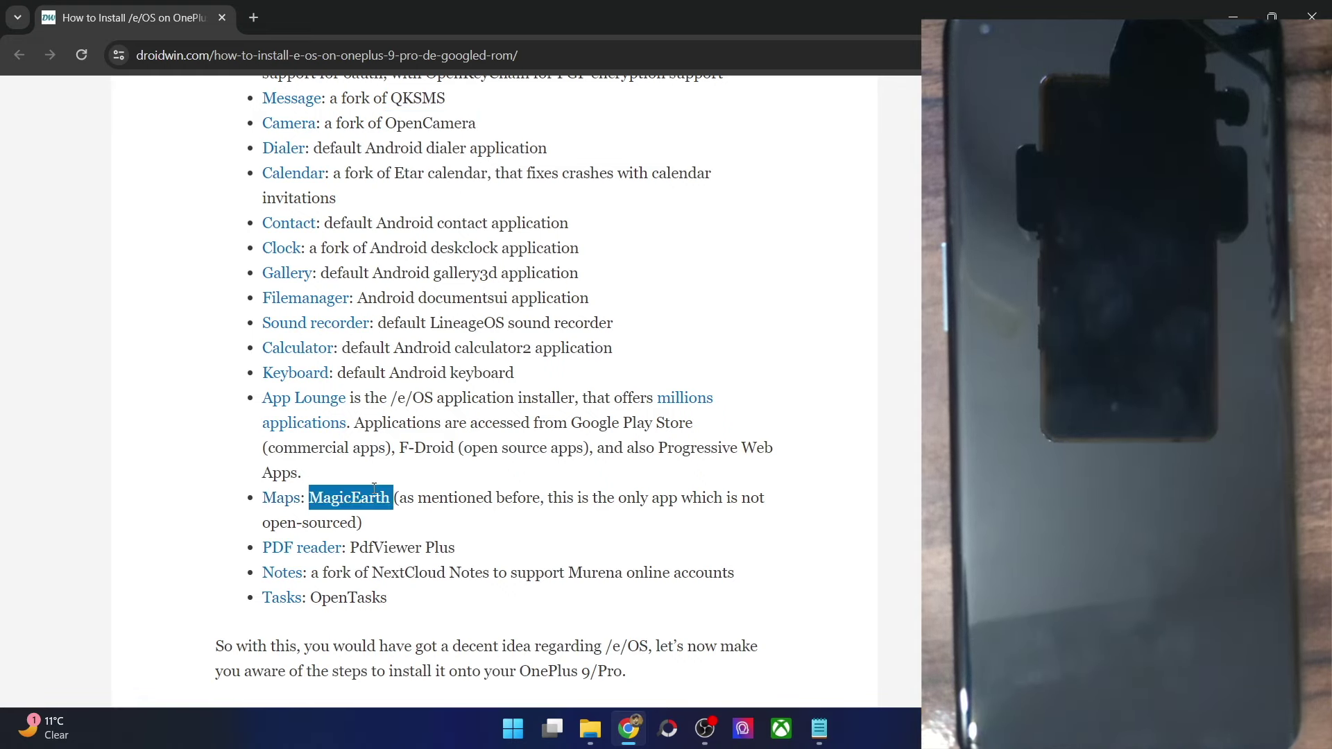
{"action": "scroll", "coordinate": [490, 364], "scroll_direction": "up", "scroll_amount": 1}
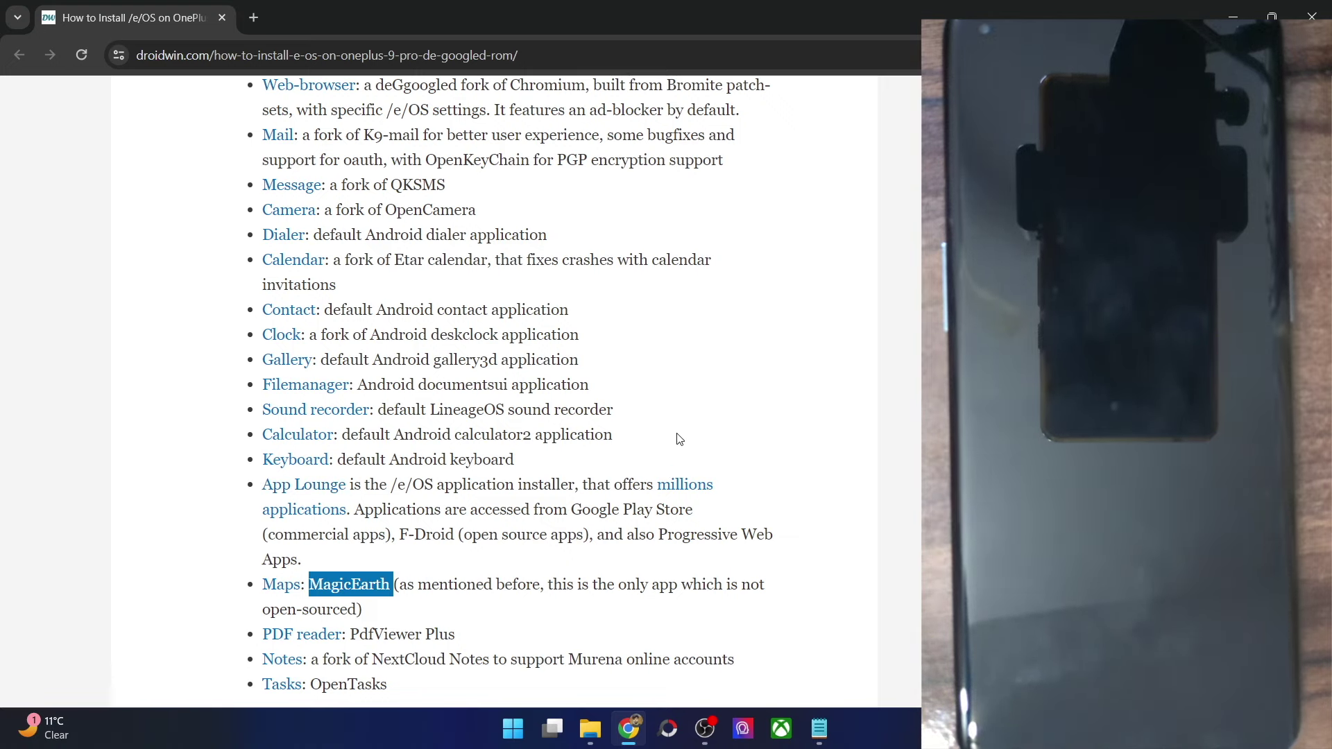
{"action": "left_click_drag", "start_coordinate": [571, 510], "coordinate": [693, 507]}
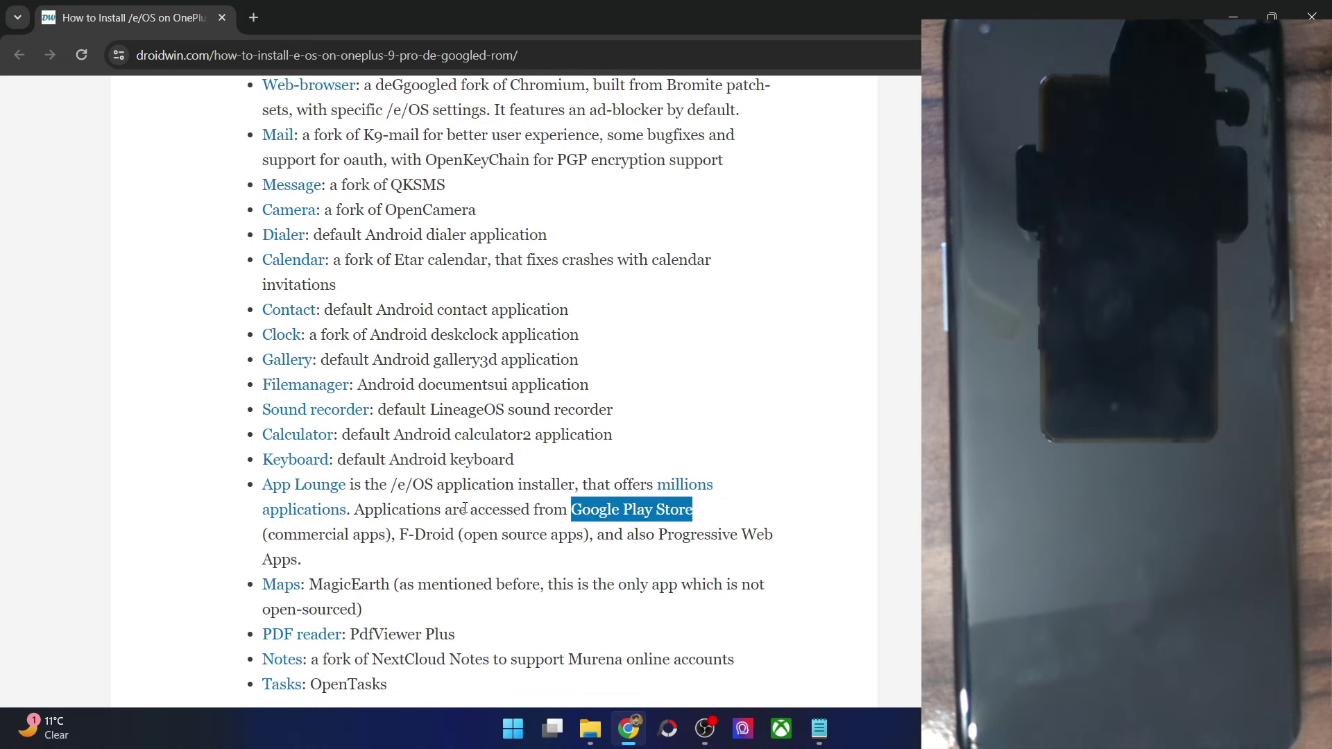
{"action": "left_click_drag", "start_coordinate": [401, 534], "coordinate": [457, 533]}
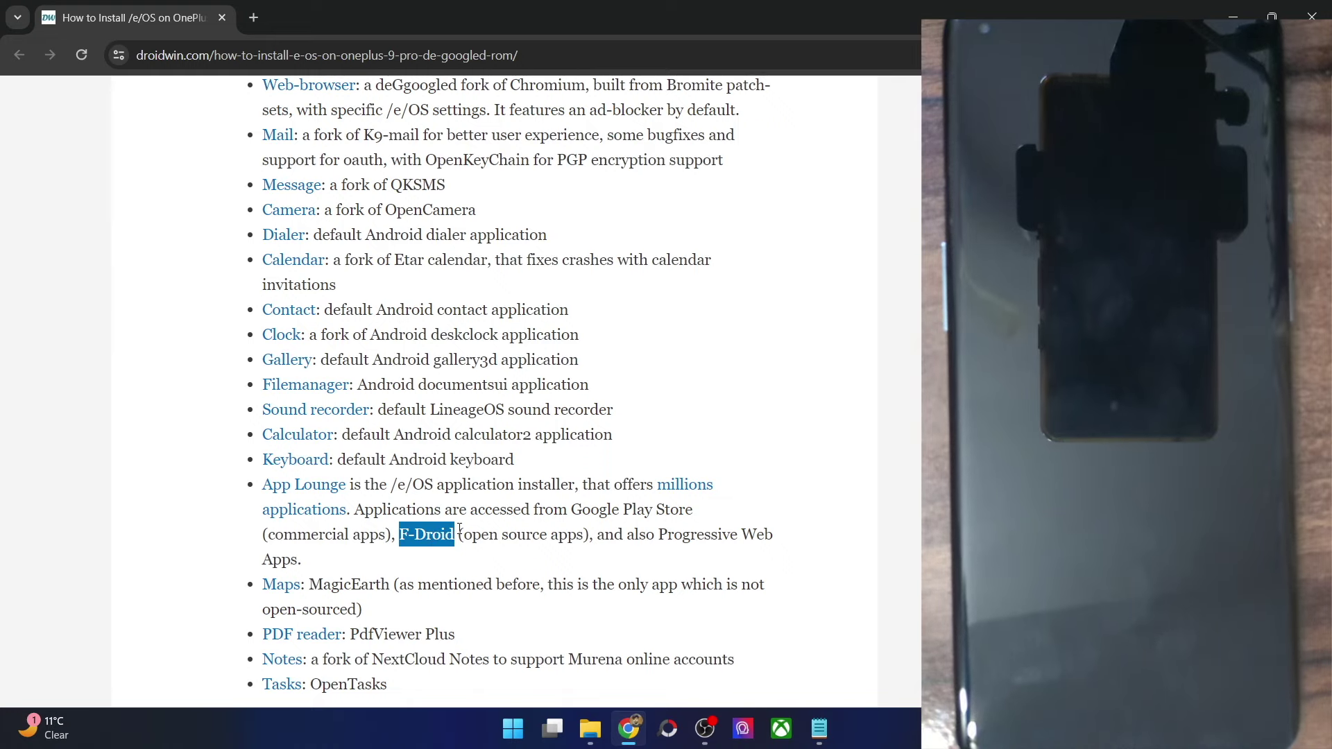
{"action": "left_click_drag", "start_coordinate": [660, 531], "coordinate": [779, 553]}
{"action": "left_click", "coordinate": [653, 529]}
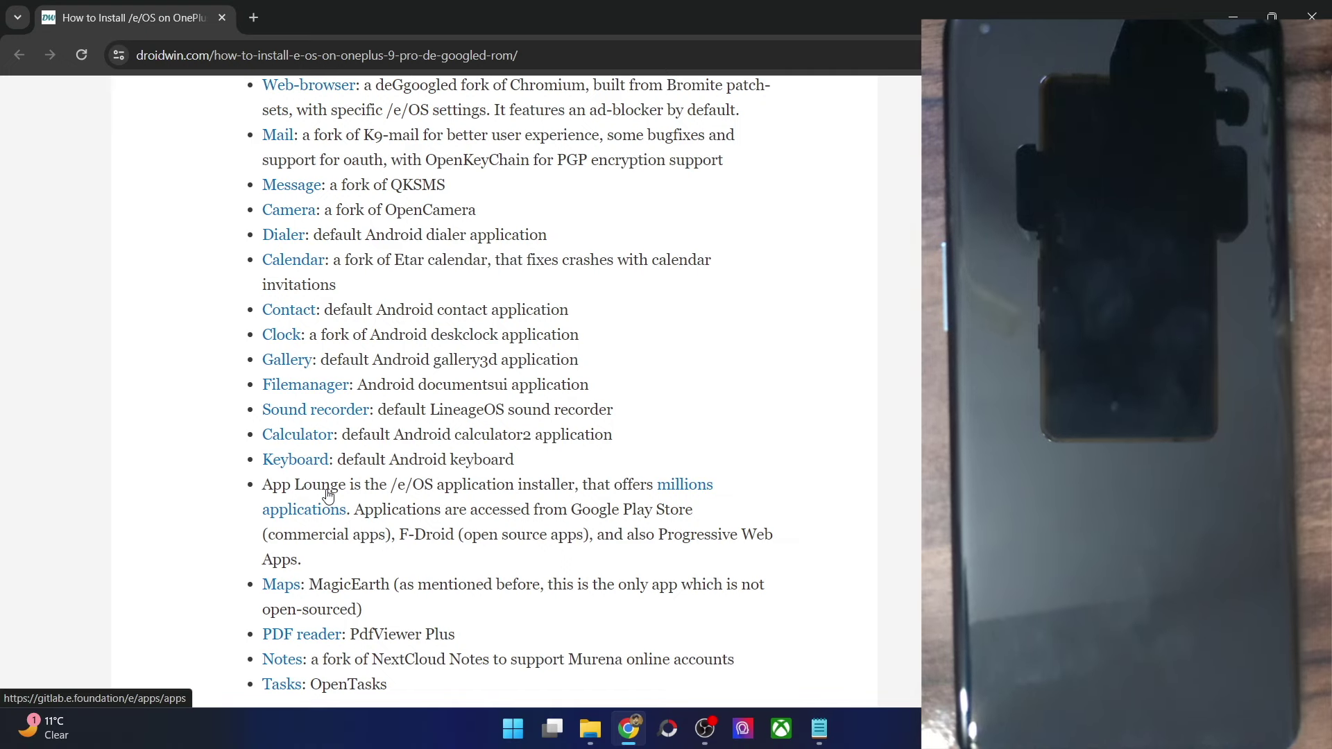
{"action": "scroll", "coordinate": [328, 495], "scroll_direction": "down", "scroll_amount": 2}
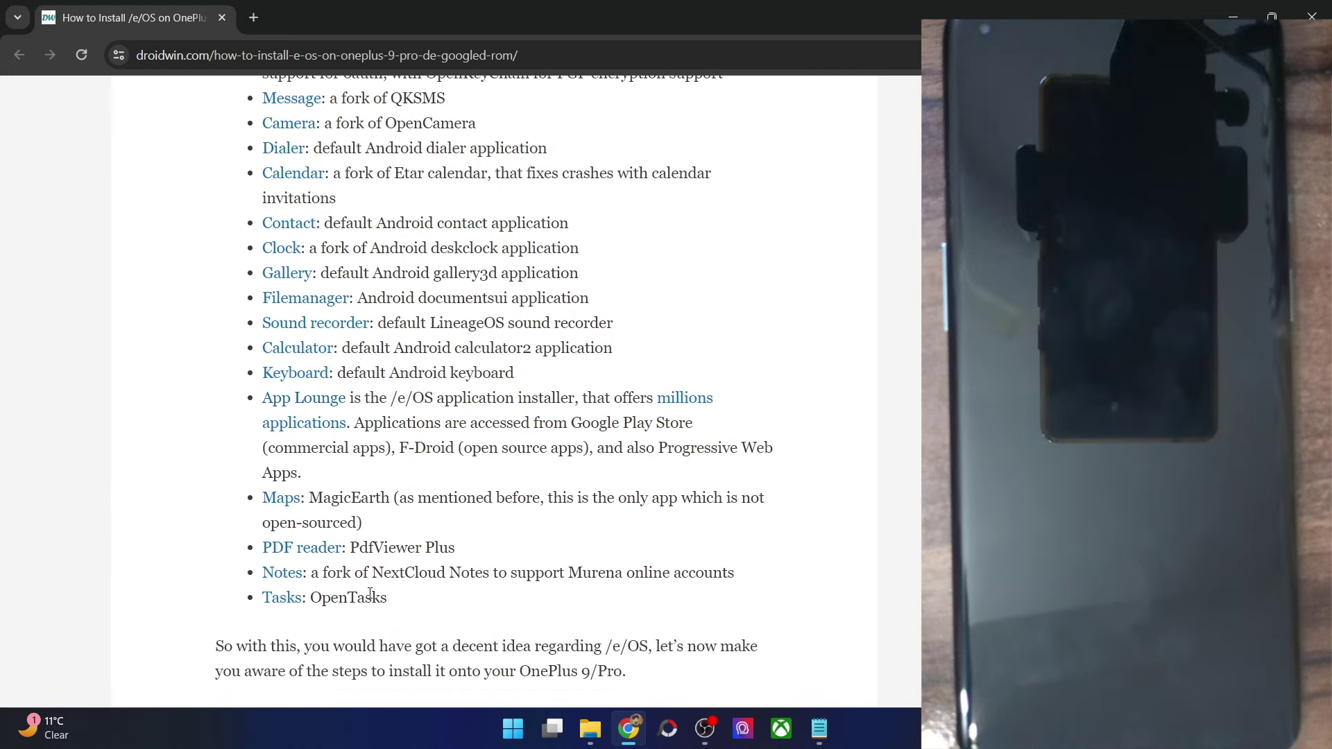
{"action": "scroll", "coordinate": [412, 589], "scroll_direction": "up", "scroll_amount": 2}
{"action": "scroll", "coordinate": [412, 588], "scroll_direction": "up", "scroll_amount": 1}
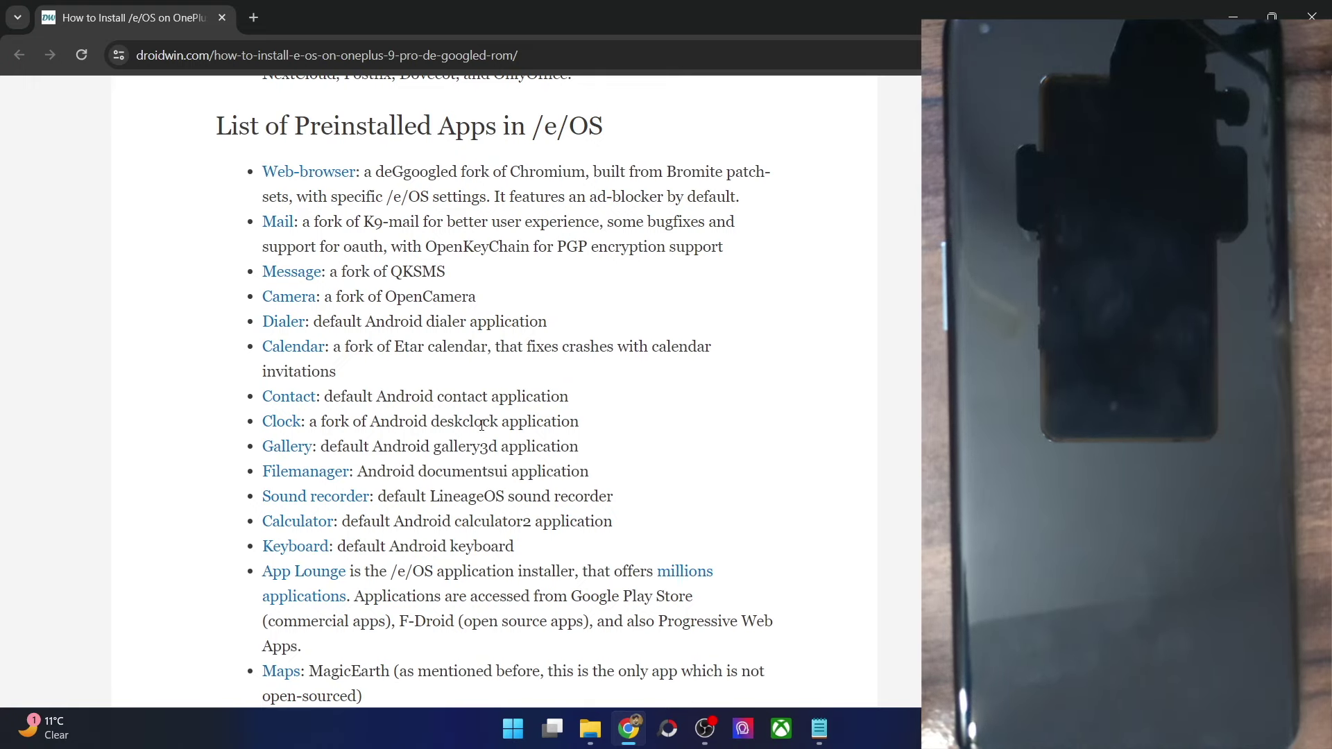
{"action": "scroll", "coordinate": [482, 425], "scroll_direction": "down", "scroll_amount": 2}
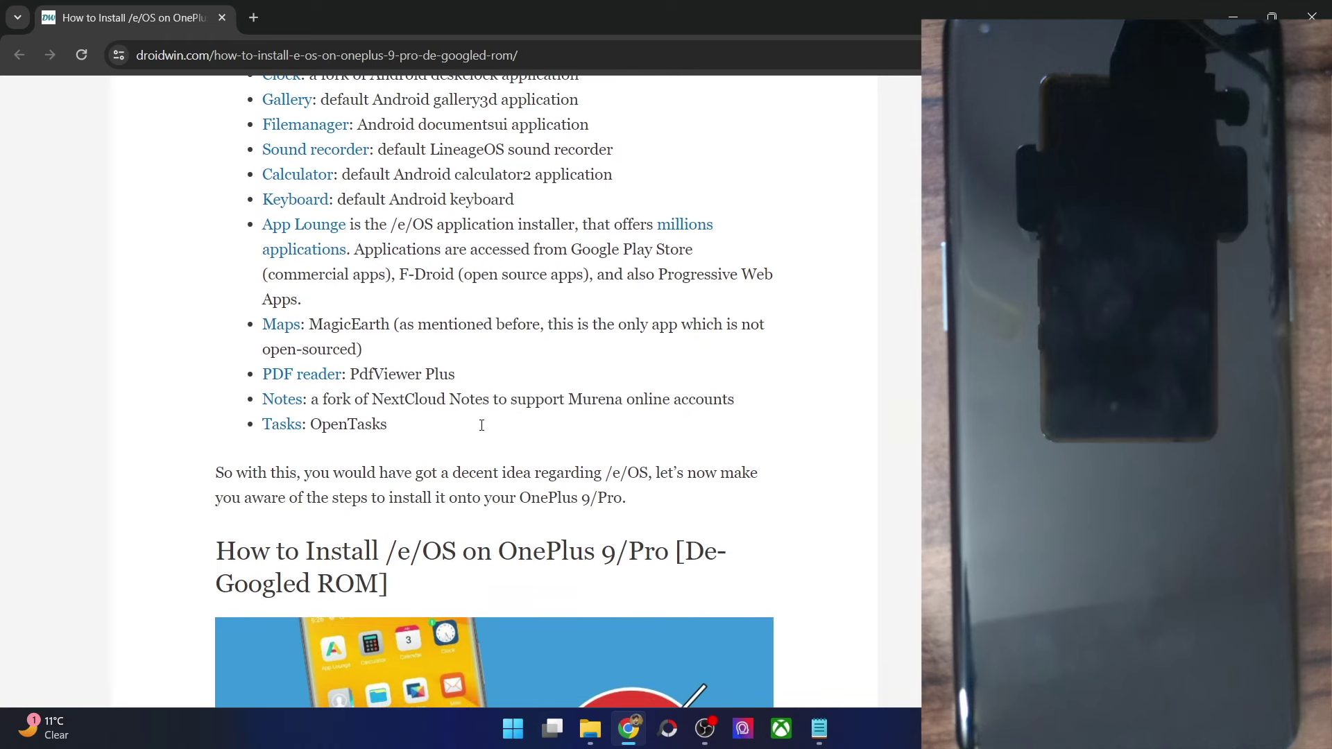
{"action": "scroll", "coordinate": [484, 431], "scroll_direction": "up", "scroll_amount": 1}
{"action": "scroll", "coordinate": [484, 431], "scroll_direction": "up", "scroll_amount": 10}
{"action": "scroll", "coordinate": [482, 425], "scroll_direction": "down", "scroll_amount": 1}
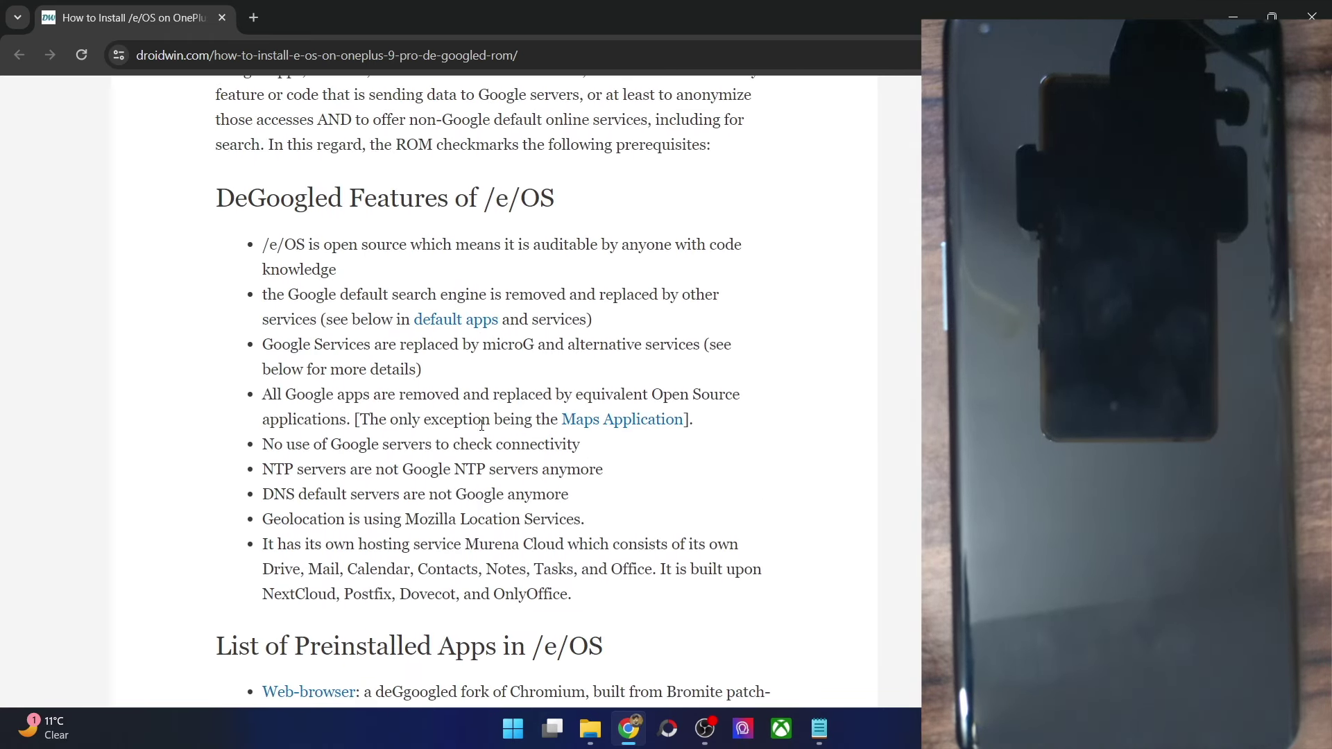
{"action": "scroll", "coordinate": [482, 425], "scroll_direction": "down", "scroll_amount": 10}
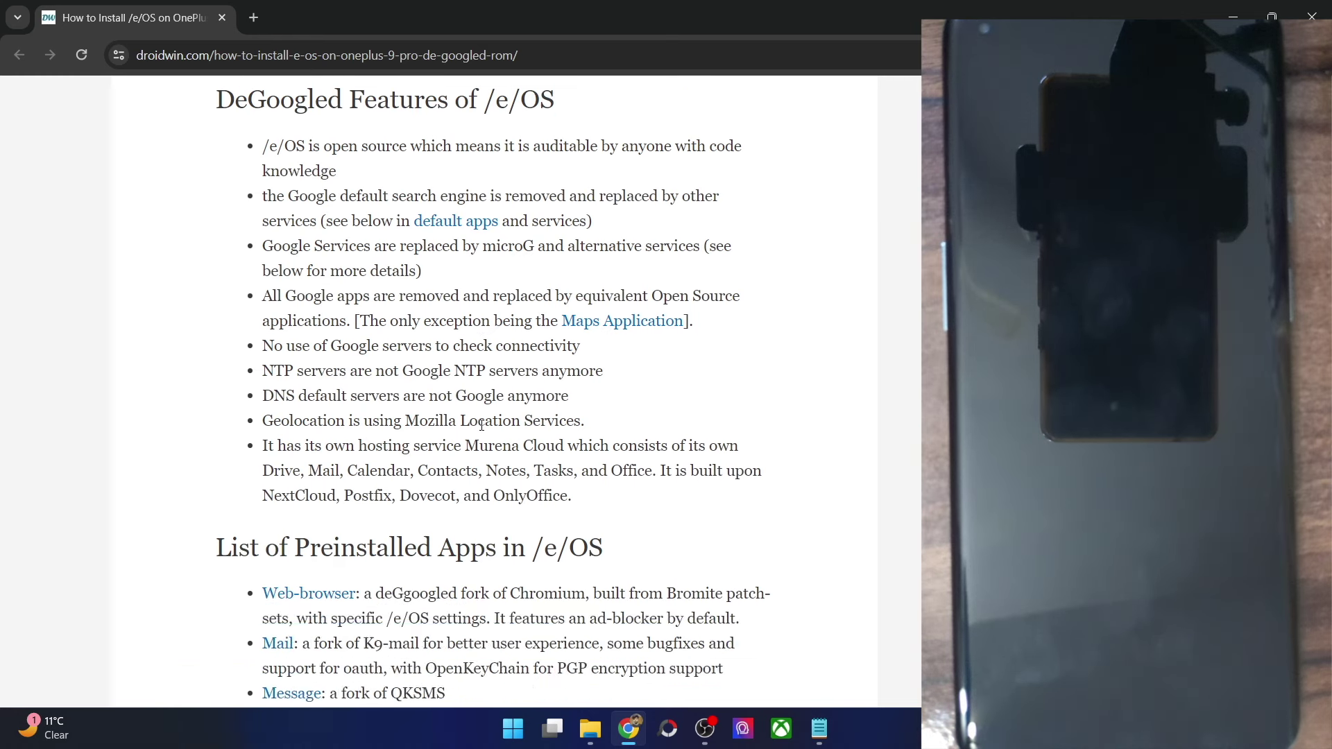
{"action": "scroll", "coordinate": [481, 424], "scroll_direction": "down", "scroll_amount": 1}
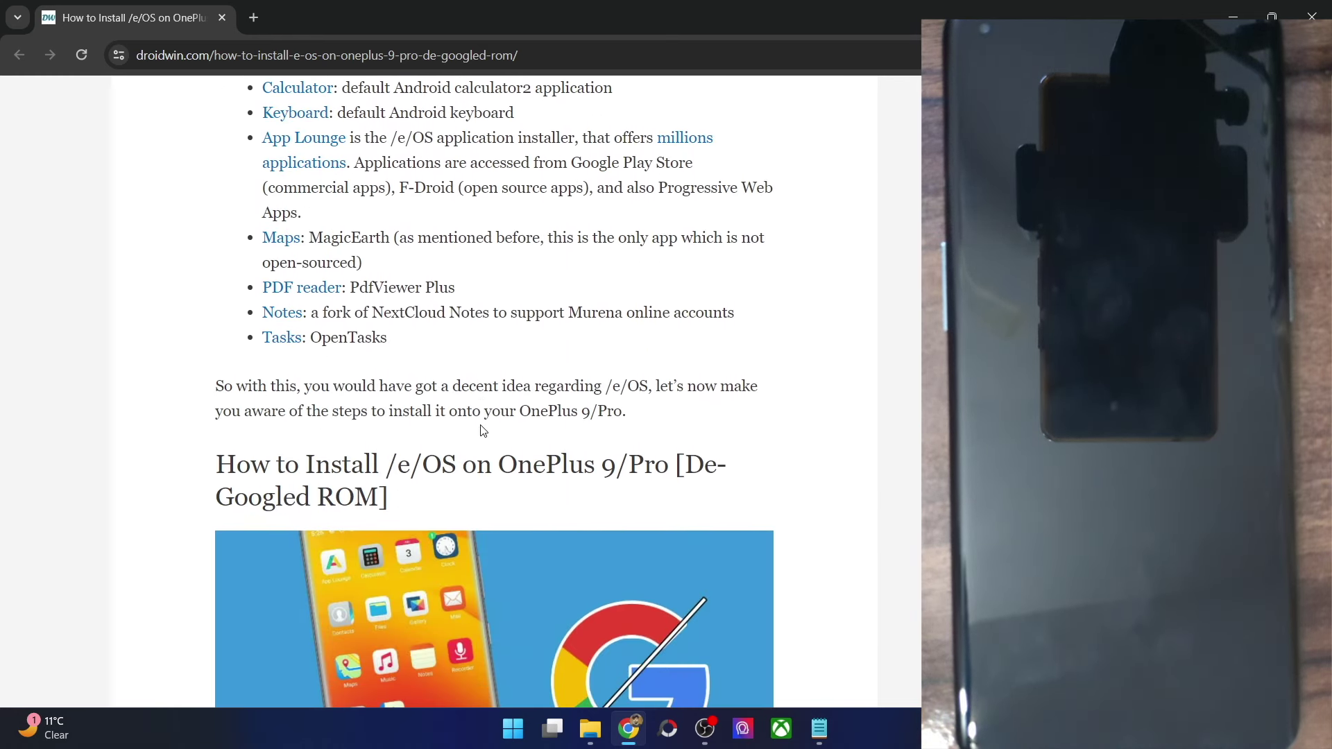
{"action": "scroll", "coordinate": [480, 427], "scroll_direction": "down", "scroll_amount": 2}
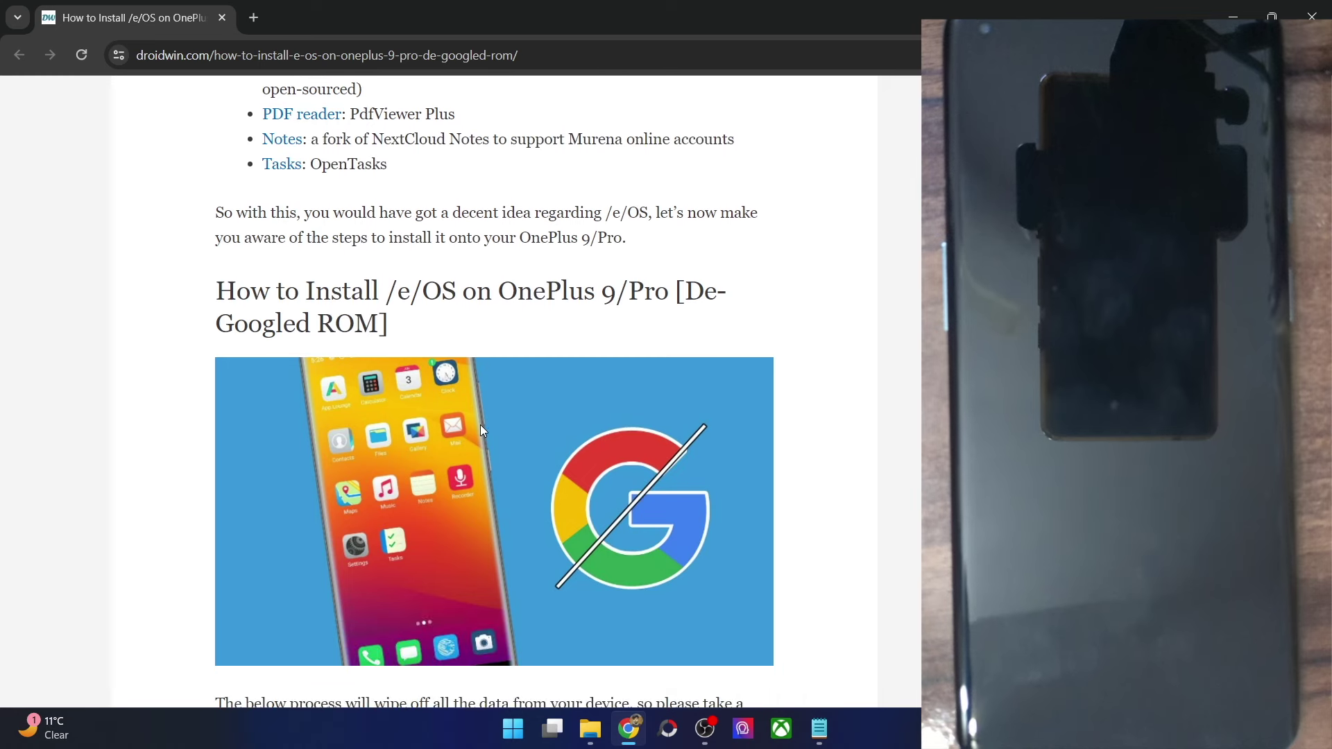
{"action": "scroll", "coordinate": [481, 427], "scroll_direction": "down", "scroll_amount": 2}
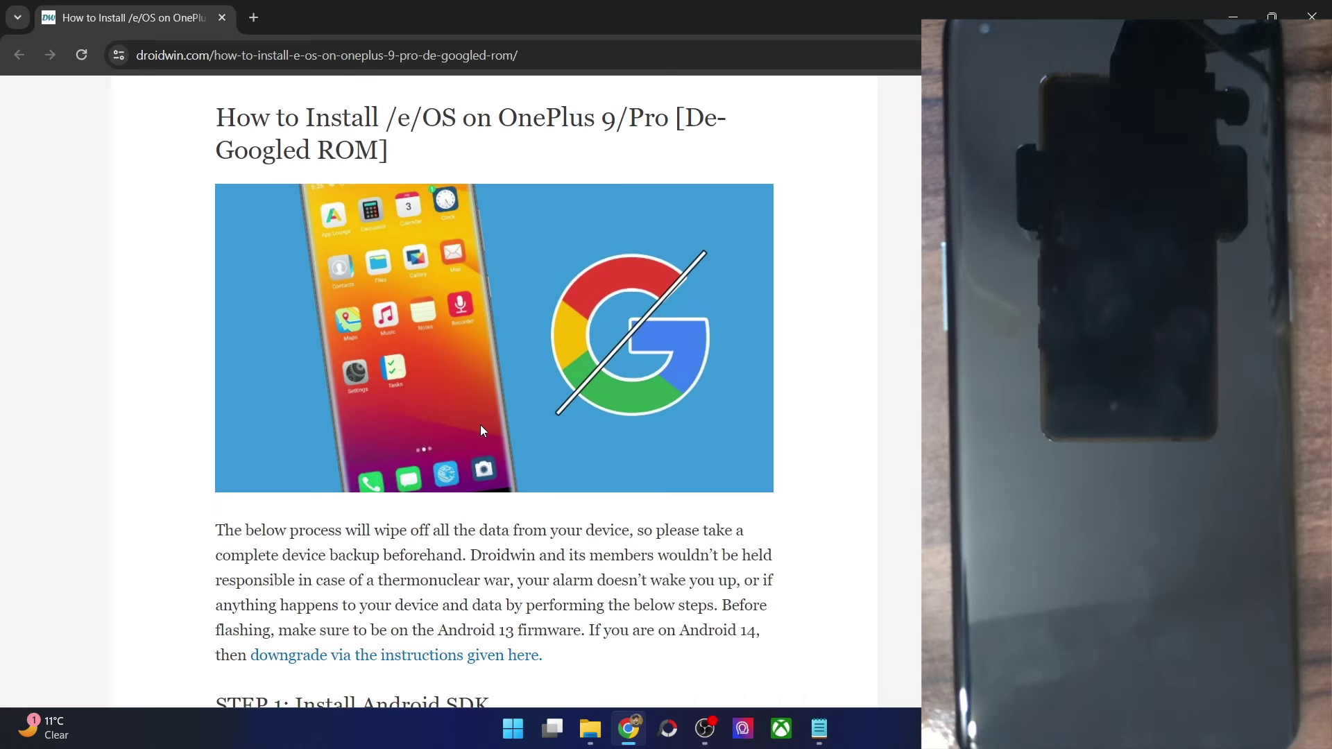
{"action": "scroll", "coordinate": [491, 485], "scroll_direction": "down", "scroll_amount": 1}
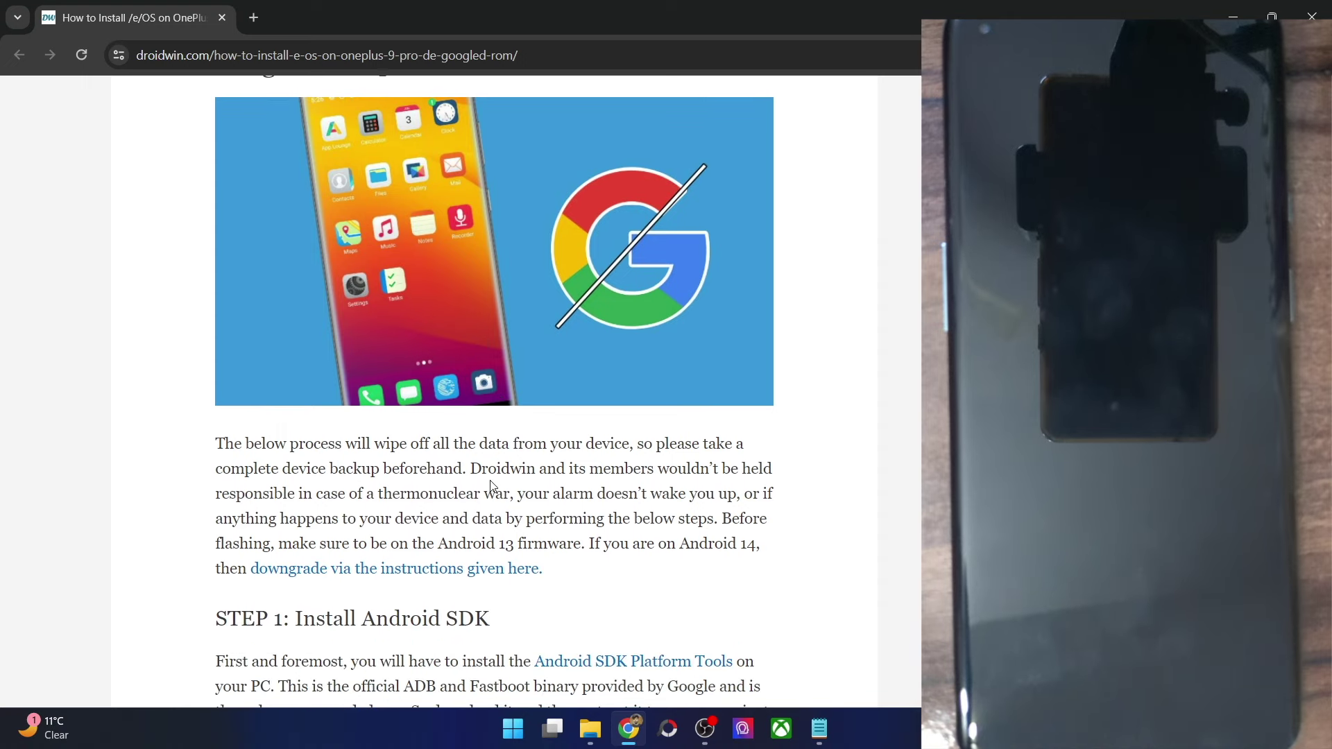
{"action": "right_click", "coordinate": [448, 585]}
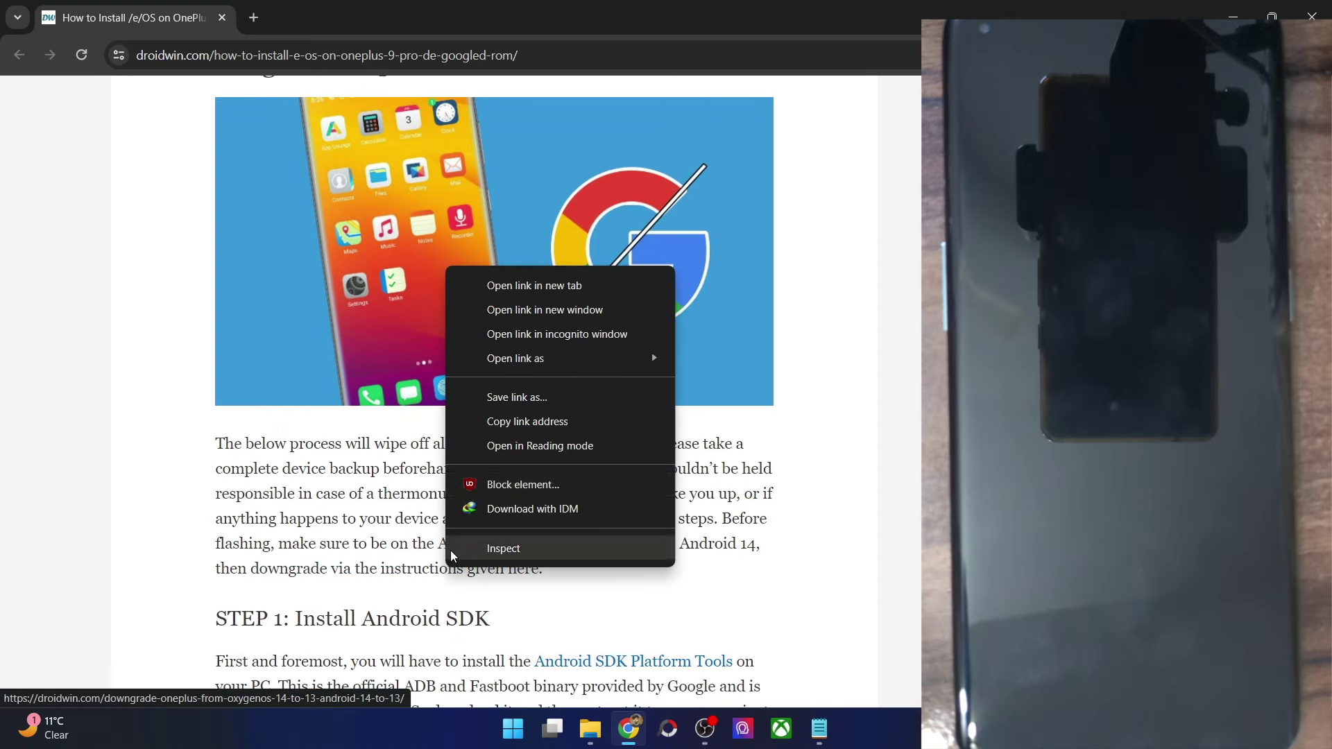
{"action": "left_click", "coordinate": [535, 295]}
{"action": "left_click", "coordinate": [315, 15]}
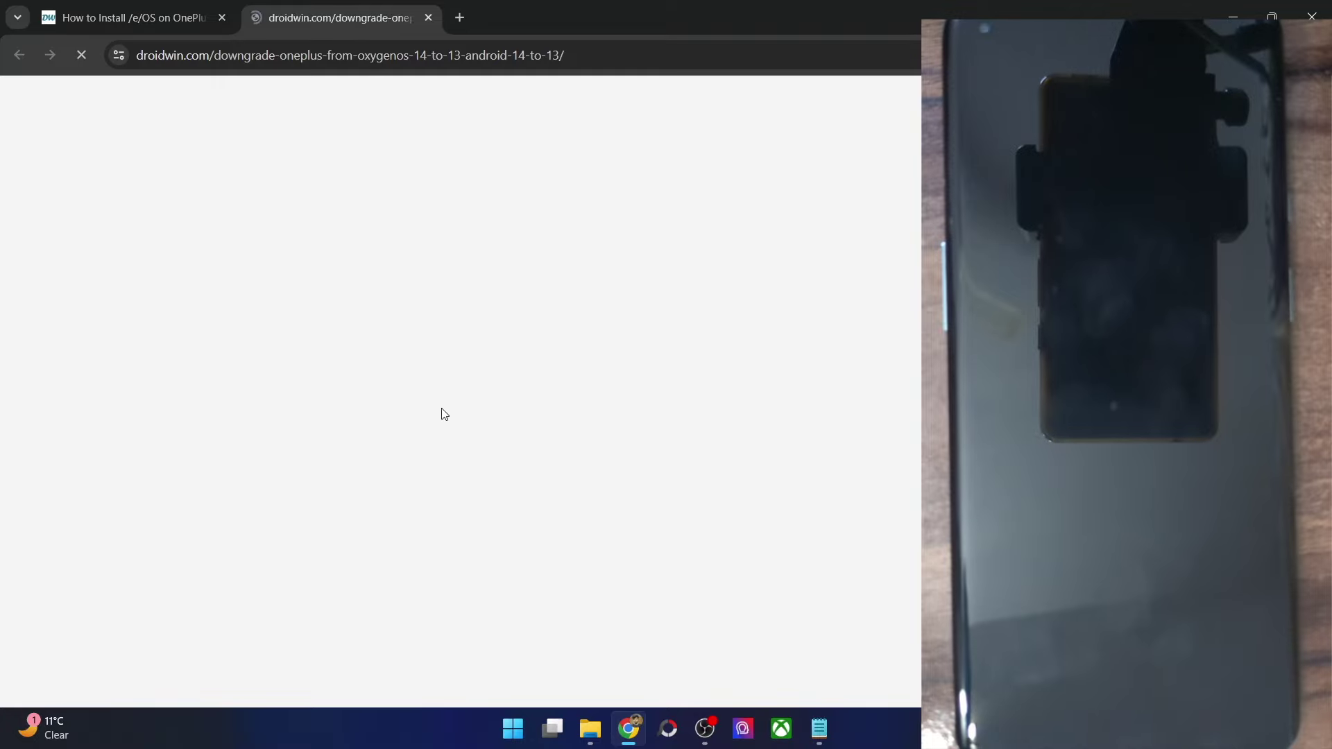
{"action": "scroll", "coordinate": [445, 414], "scroll_direction": "down", "scroll_amount": 12}
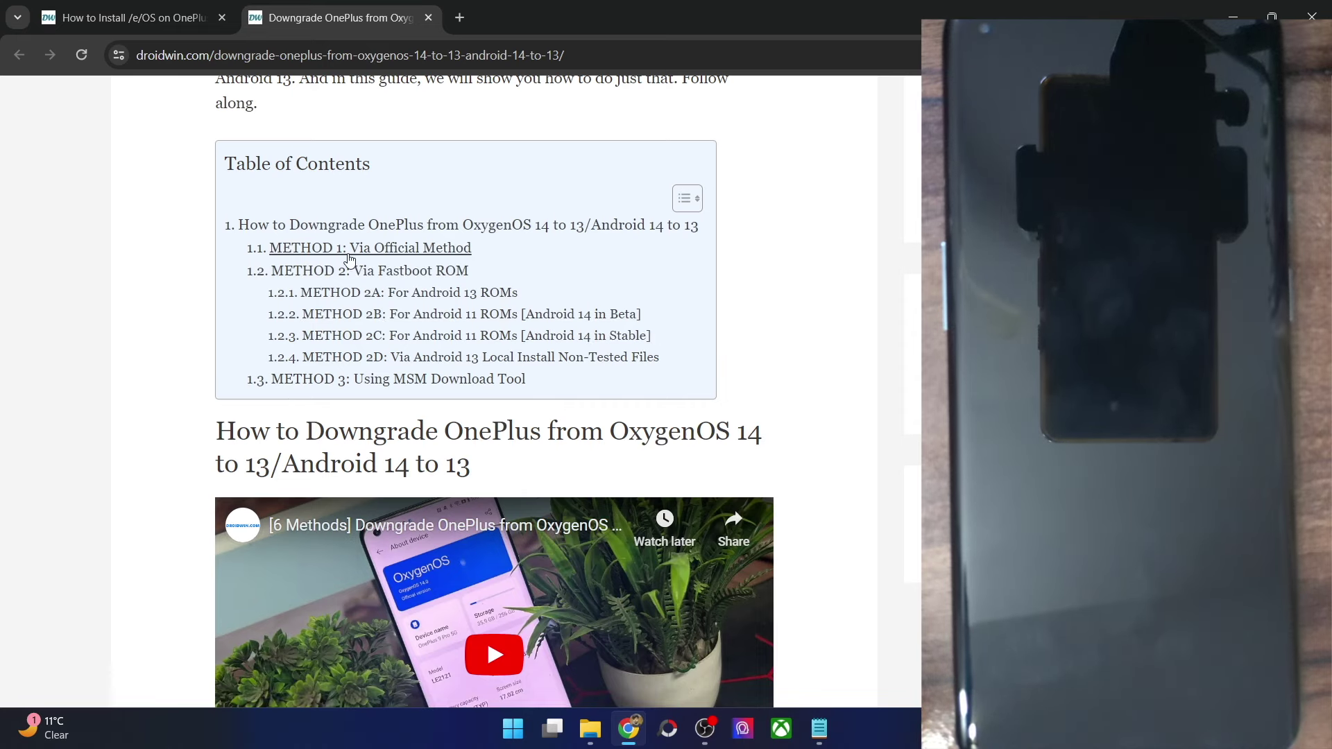
{"action": "scroll", "coordinate": [334, 418], "scroll_direction": "down", "scroll_amount": 1}
{"action": "scroll", "coordinate": [381, 408], "scroll_direction": "up", "scroll_amount": 8}
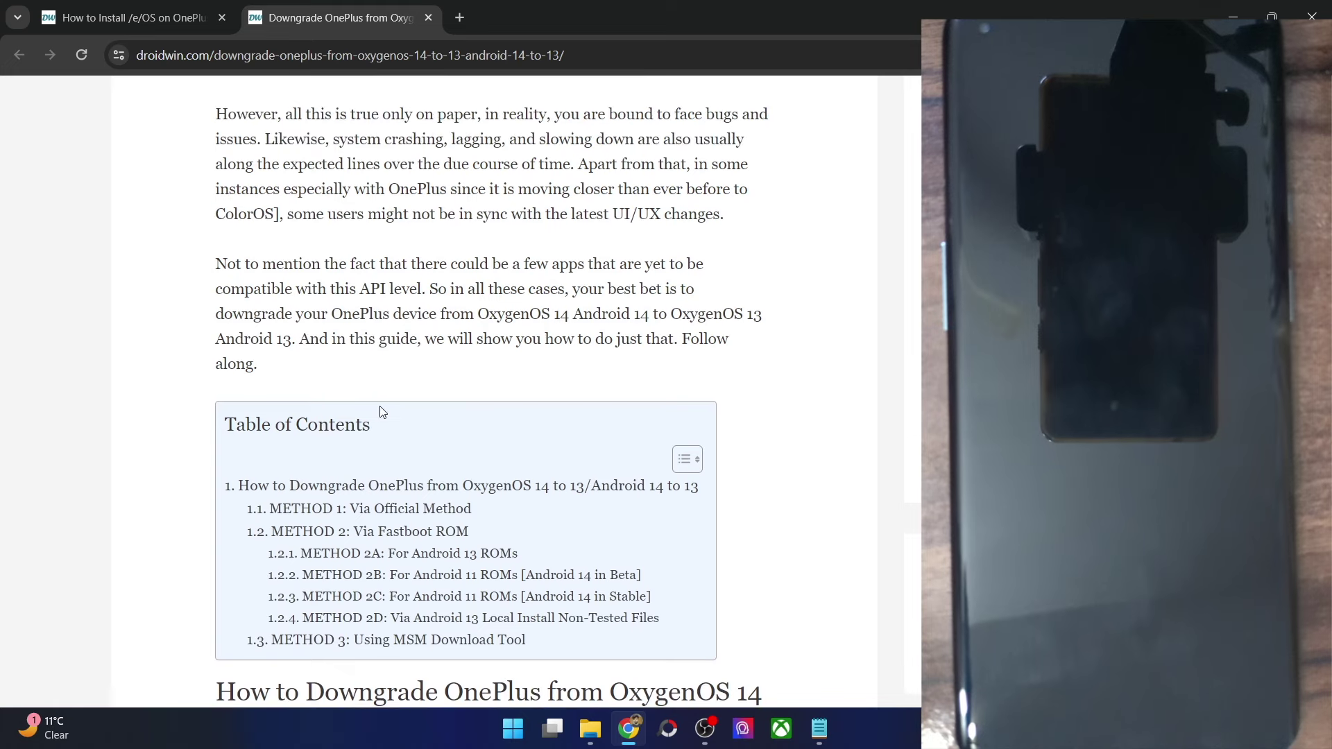
{"action": "left_click", "coordinate": [429, 18]}
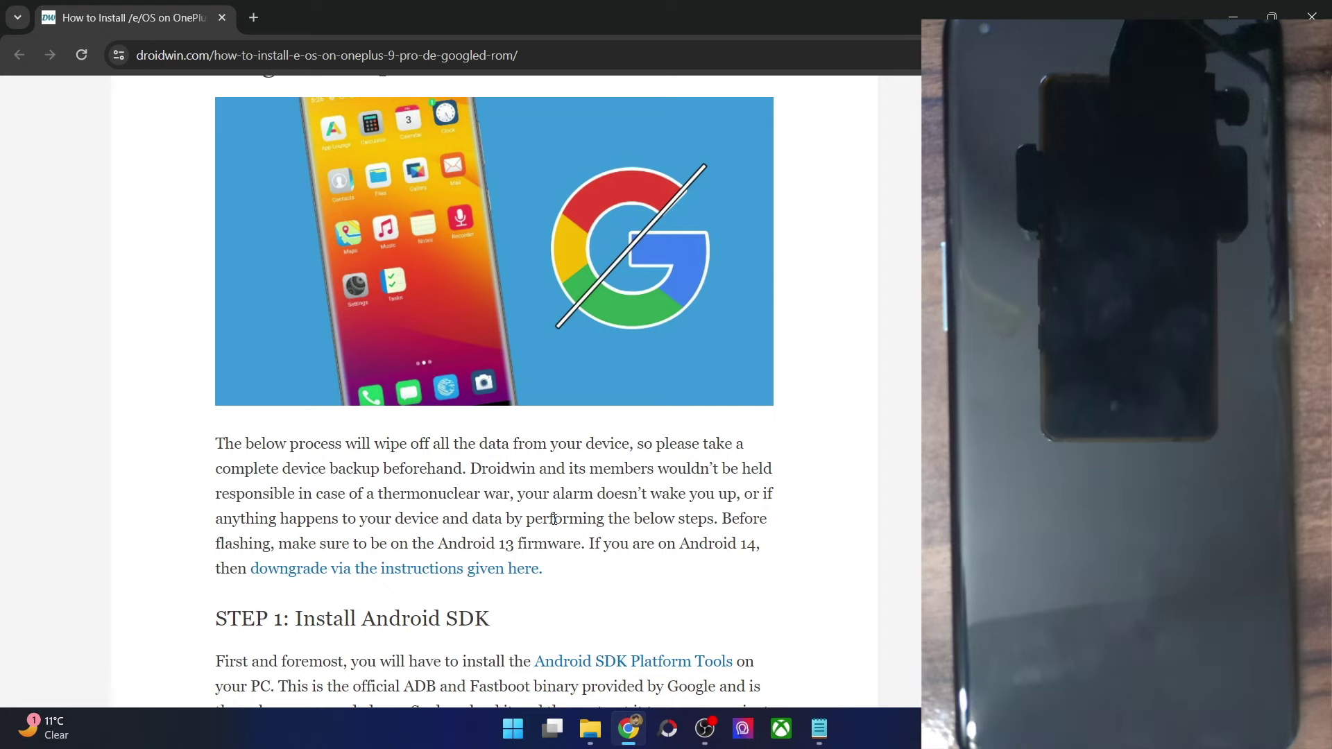
{"action": "scroll", "coordinate": [552, 534], "scroll_direction": "down", "scroll_amount": 1}
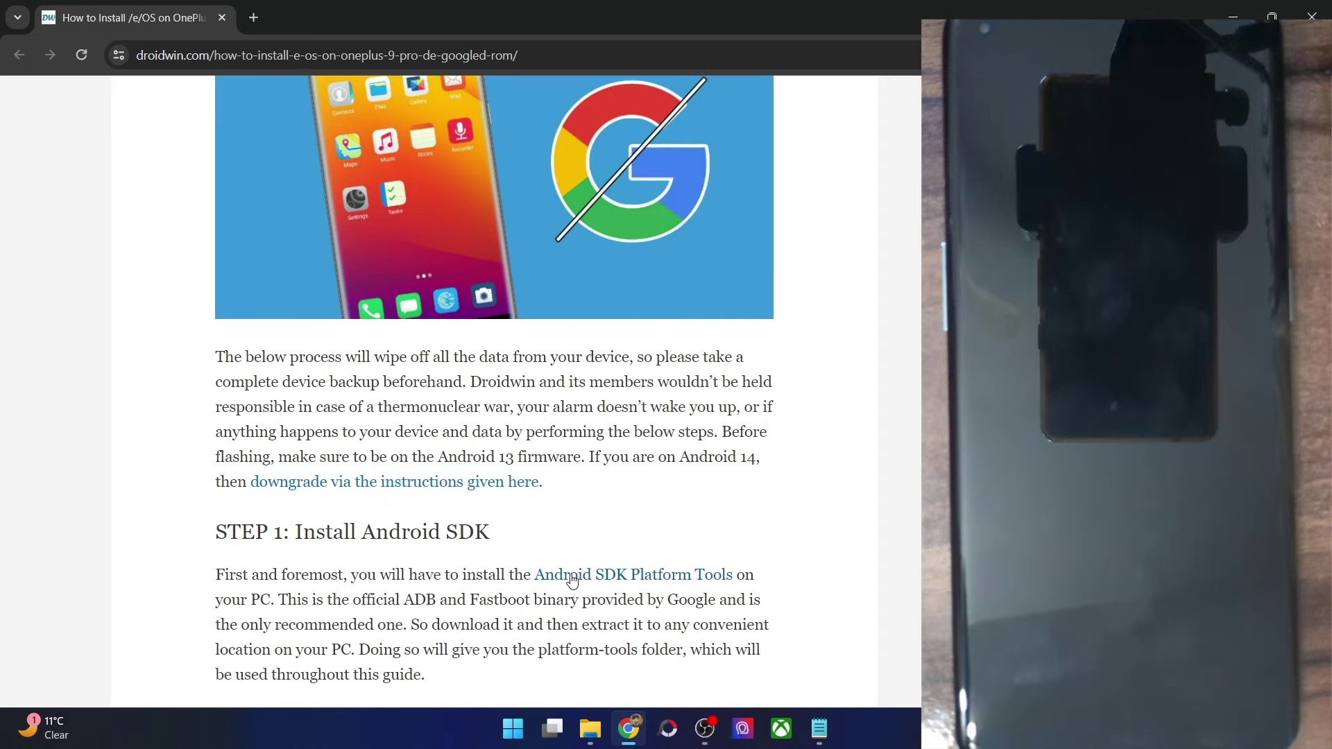
{"action": "scroll", "coordinate": [735, 456], "scroll_direction": "down", "scroll_amount": 2}
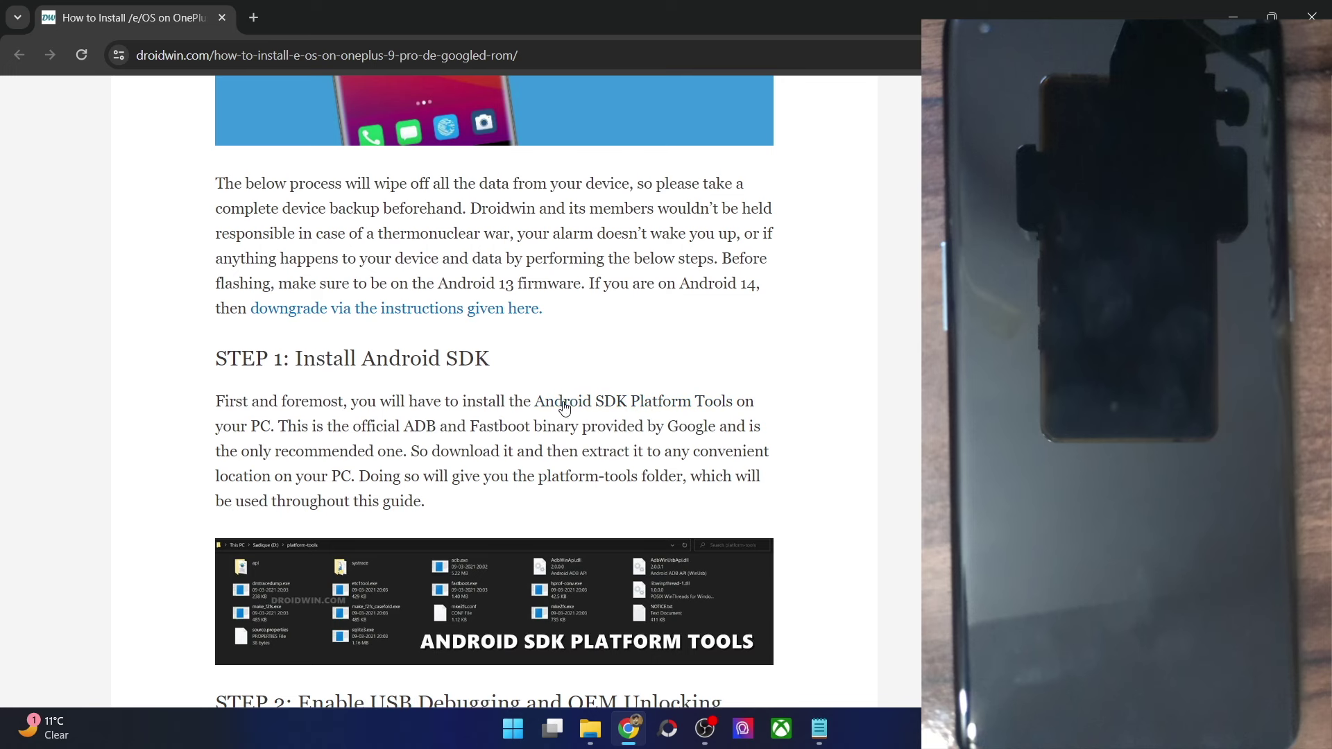
{"action": "left_click", "coordinate": [589, 729]}
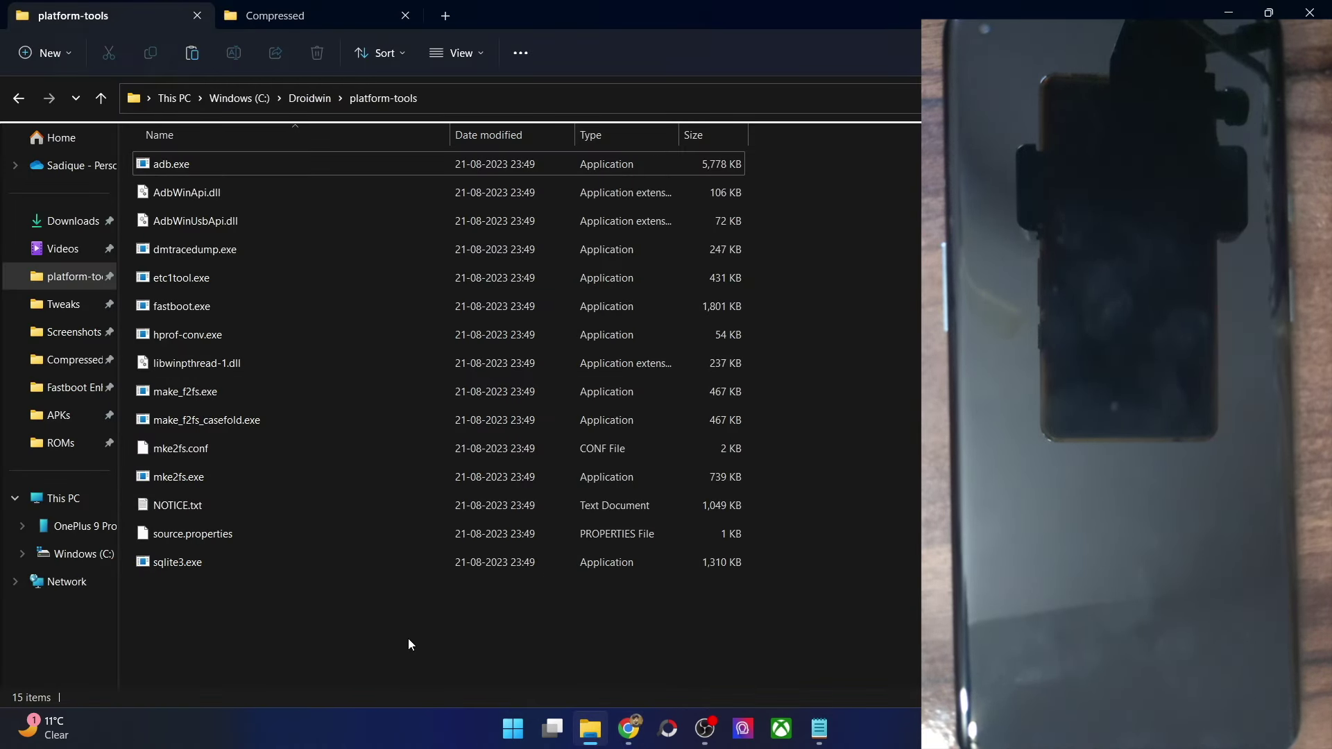
{"action": "left_click_drag", "start_coordinate": [814, 614], "coordinate": [329, 157]}
{"action": "left_click", "coordinate": [637, 743]}
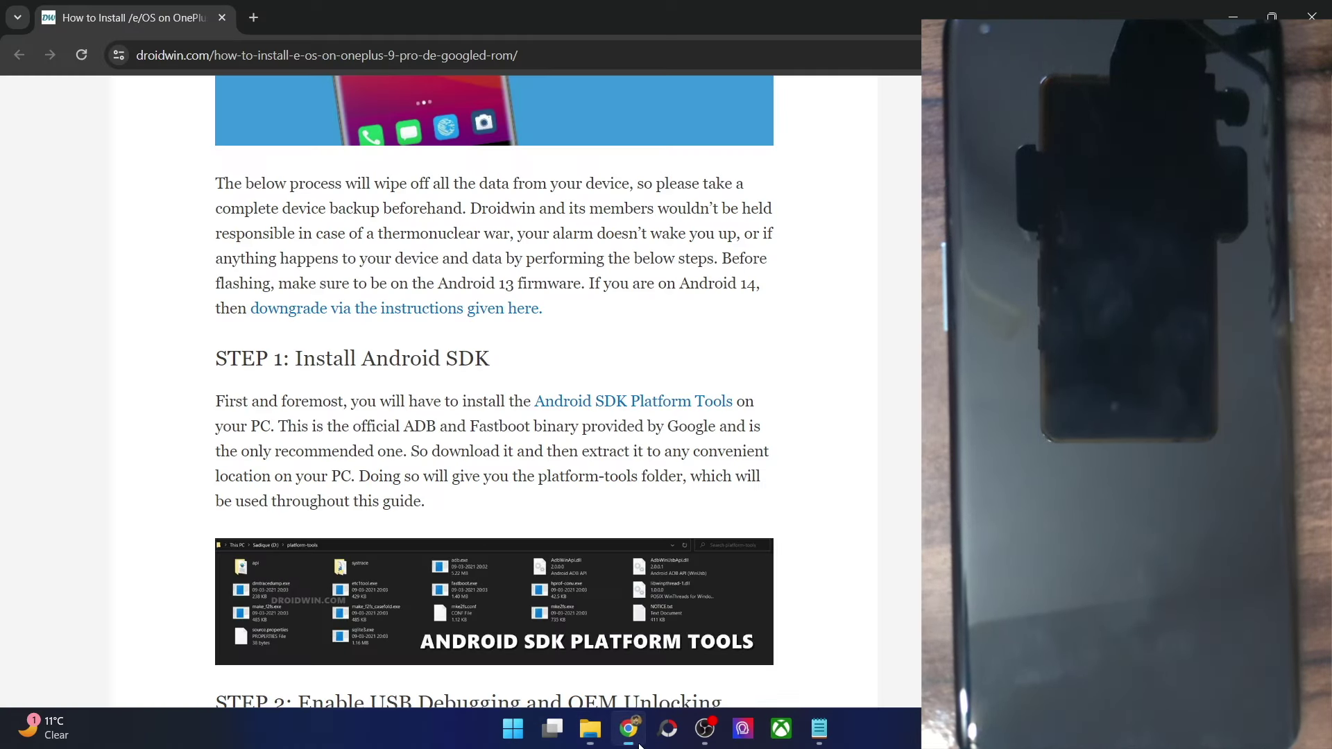
{"action": "scroll", "coordinate": [444, 379], "scroll_direction": "down", "scroll_amount": 3}
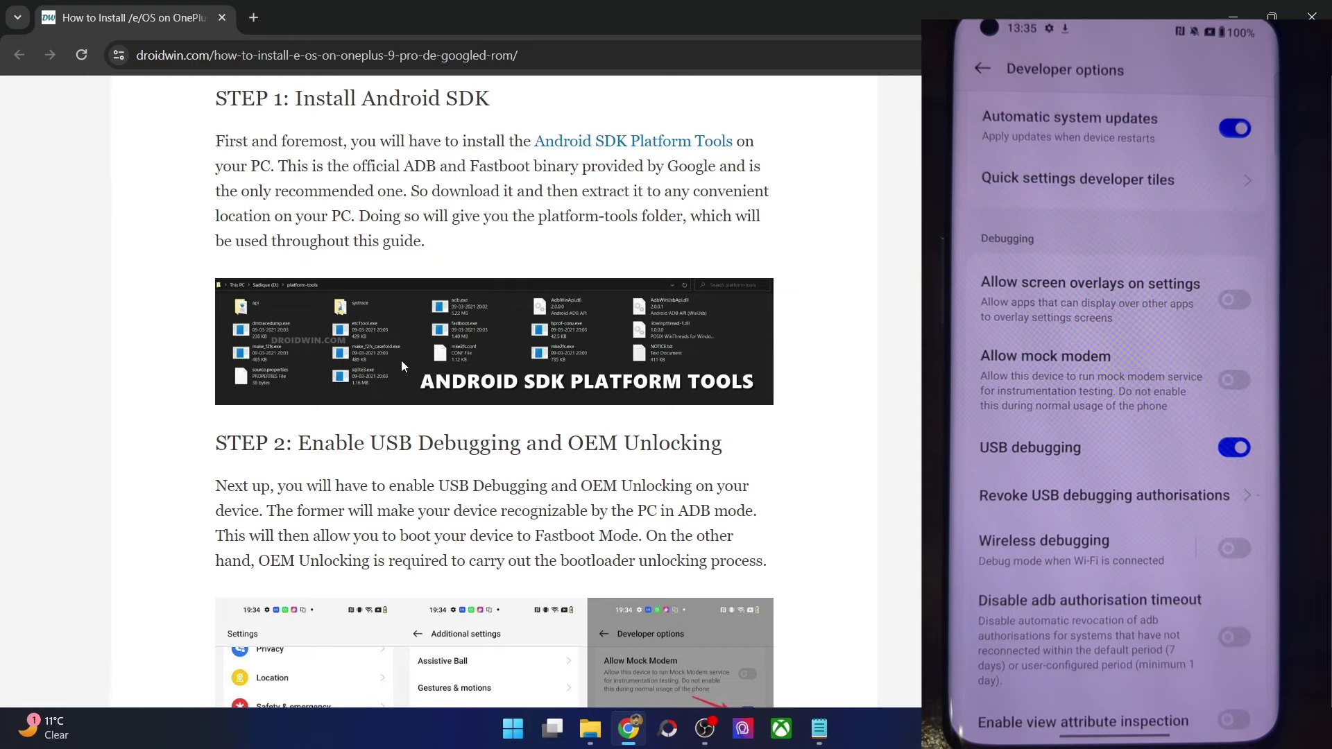
{"action": "left_click", "coordinate": [590, 728]}
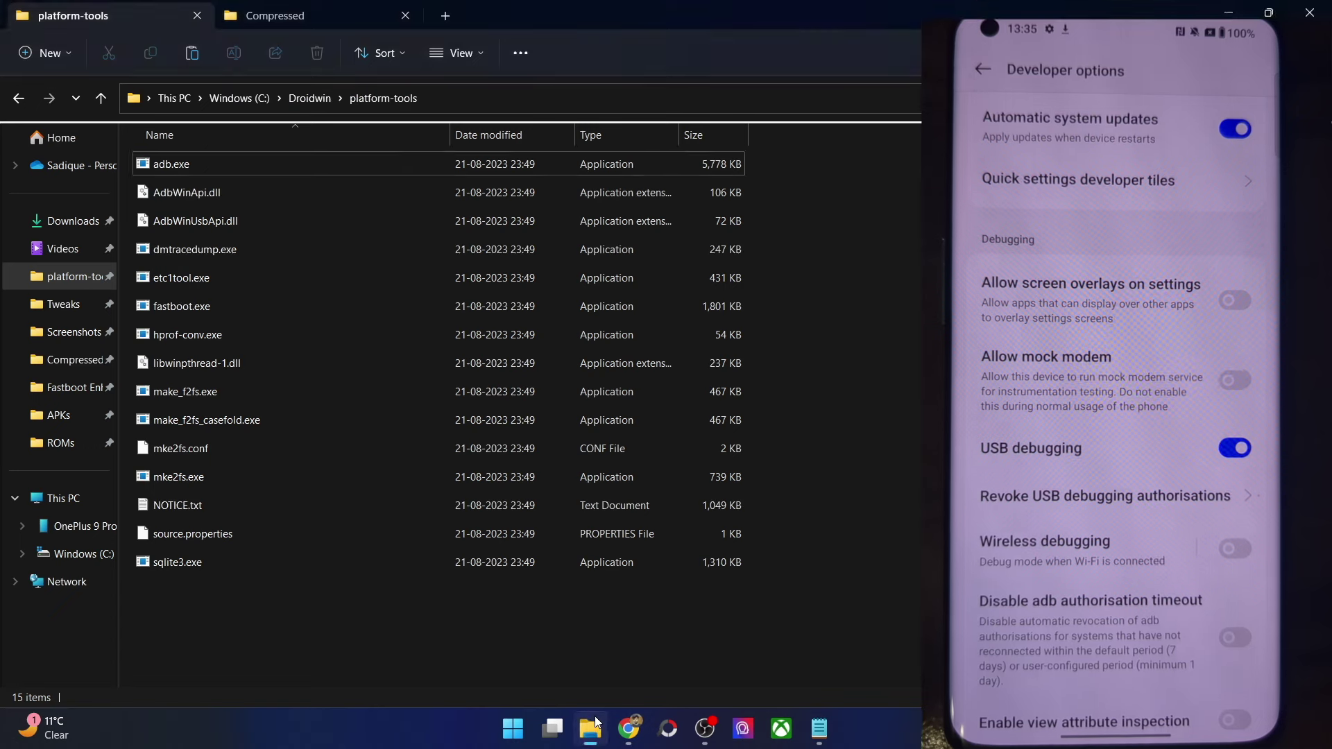
- Open a Command Prompt in the platform-tools folder from the address bar with cmd
{"action": "left_click", "coordinate": [443, 105]}
{"action": "type", "text": "cmd"}
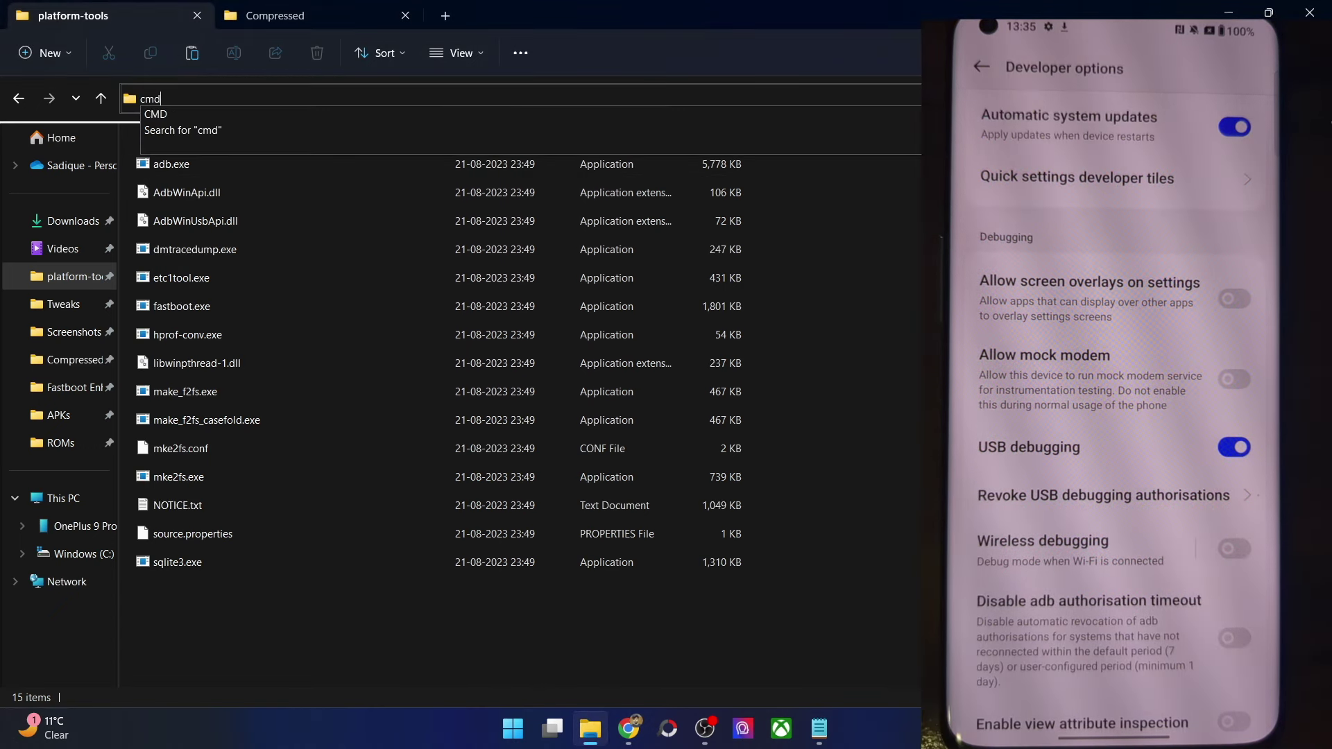
{"action": "key", "text": "Return"}
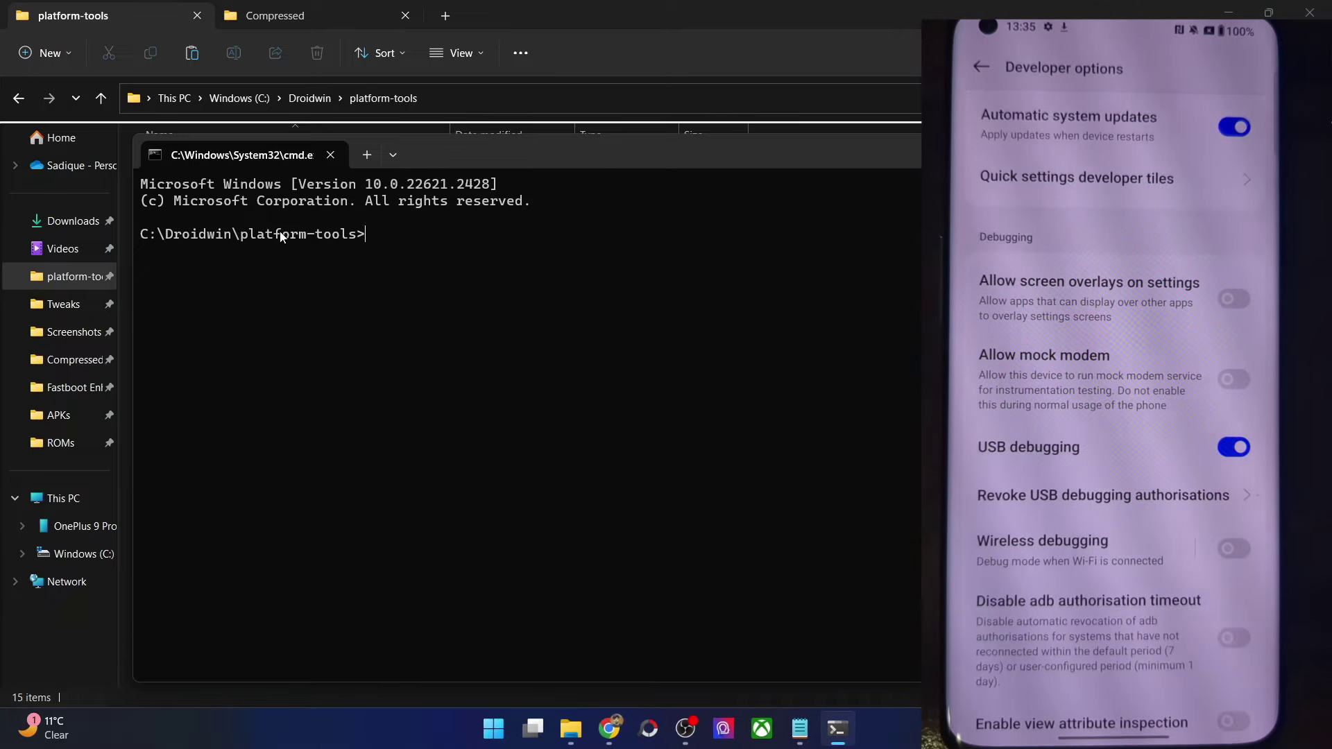
- Run adb devices and copy the listed phone's serial number, then return to the guide
{"action": "type", "text": "adb devices"}
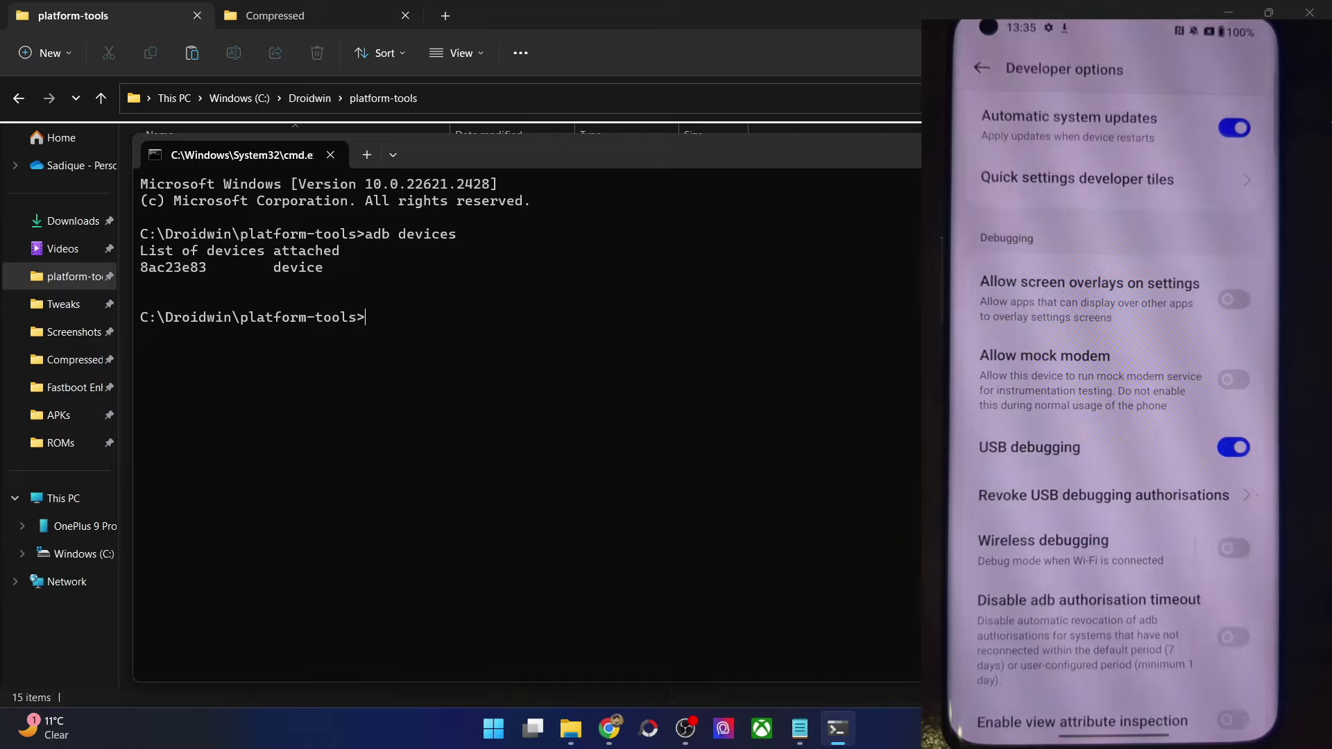
{"action": "double_click", "coordinate": [186, 268]}
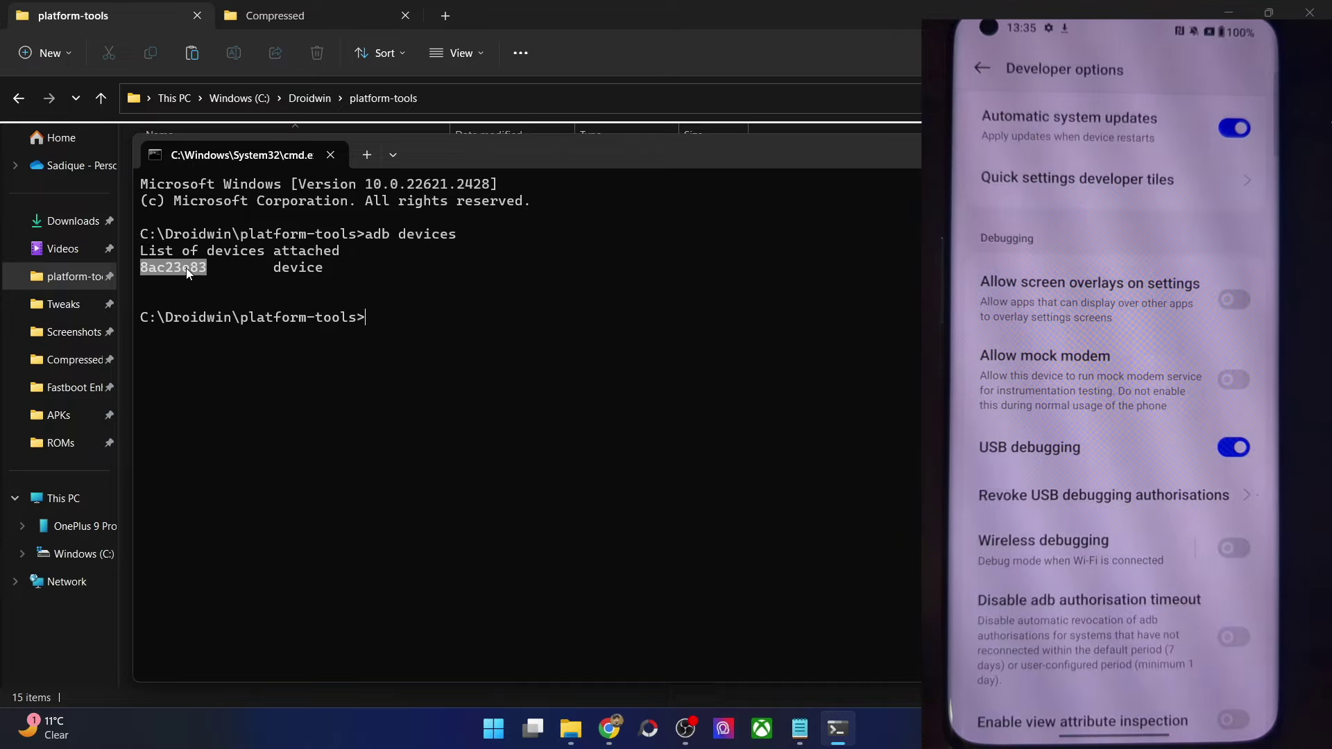
{"action": "key", "text": "ctrl+c"}
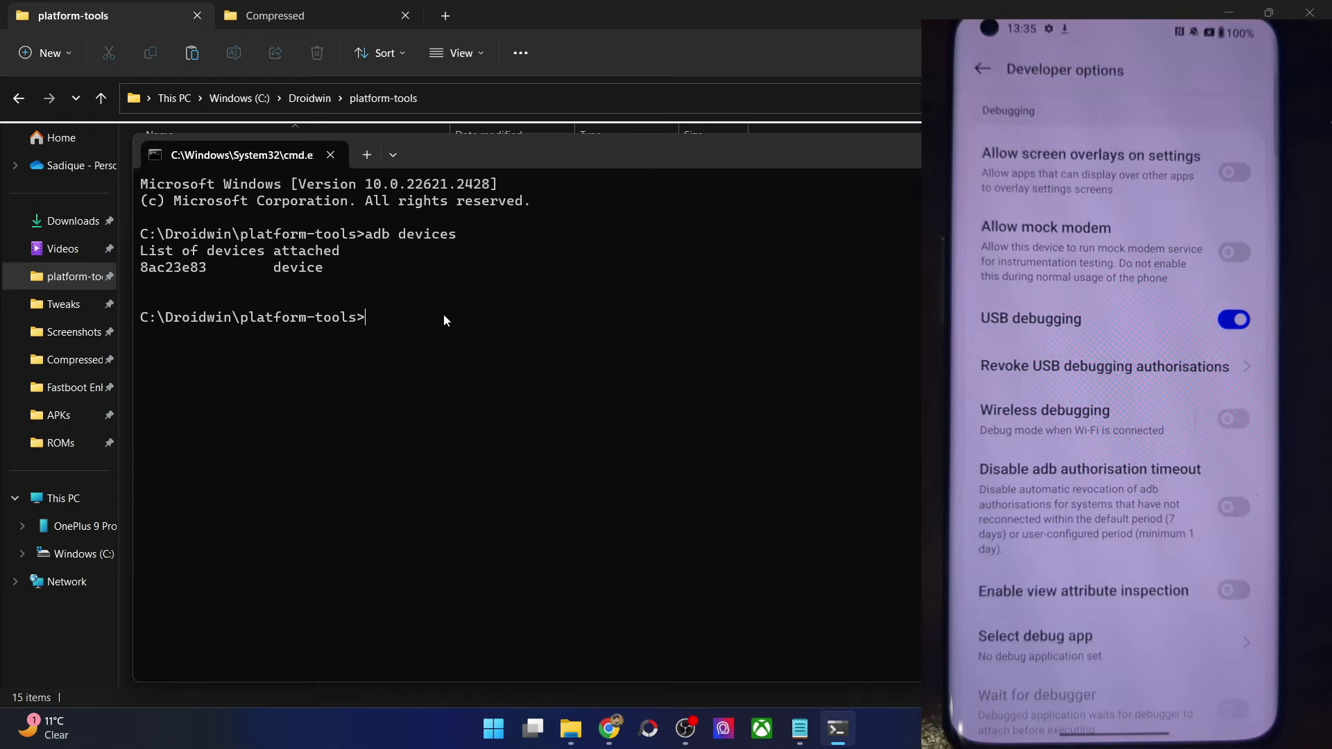
{"action": "double_click", "coordinate": [193, 271]}
{"action": "left_click", "coordinate": [598, 725]}
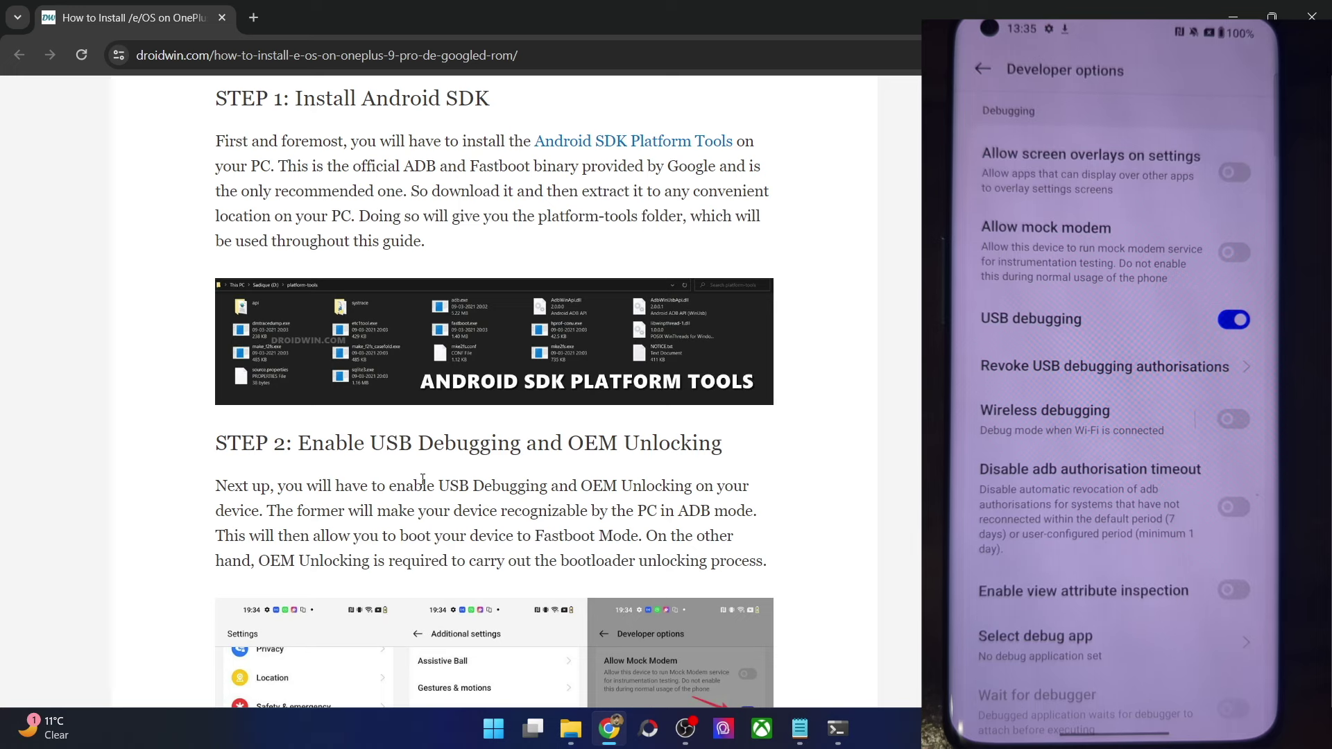
- Scroll through Step 3 of the guide, briefly selecting the unlock bootloader guide link
{"action": "scroll", "coordinate": [422, 479], "scroll_direction": "down", "scroll_amount": 1}
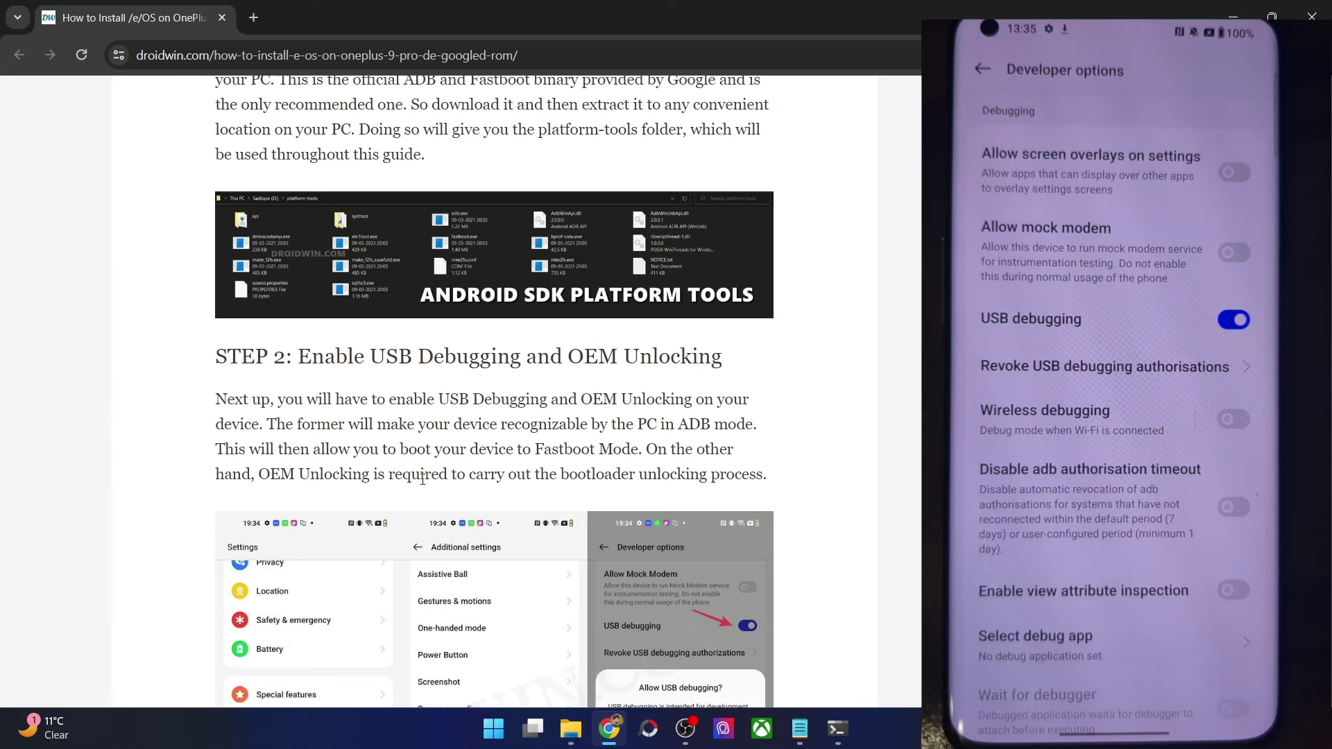
{"action": "scroll", "coordinate": [422, 478], "scroll_direction": "down", "scroll_amount": 6}
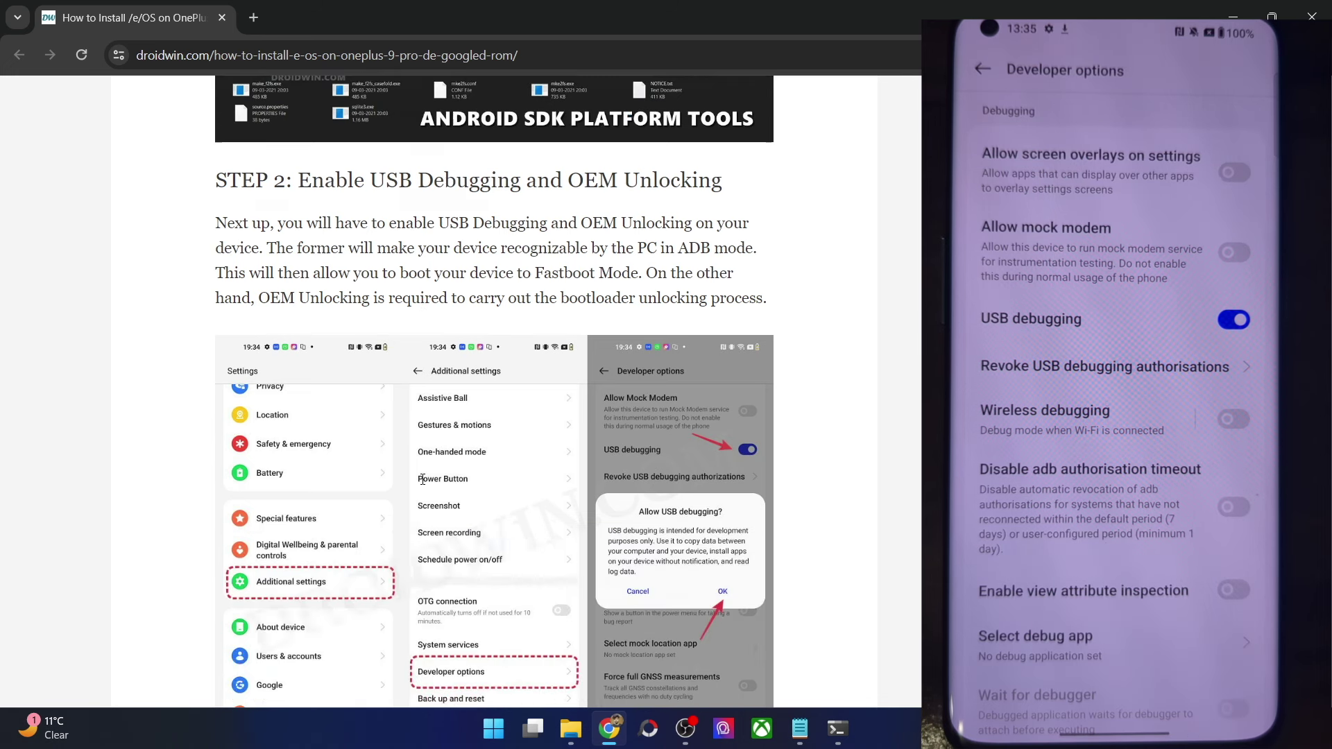
{"action": "scroll", "coordinate": [423, 484], "scroll_direction": "down", "scroll_amount": 2}
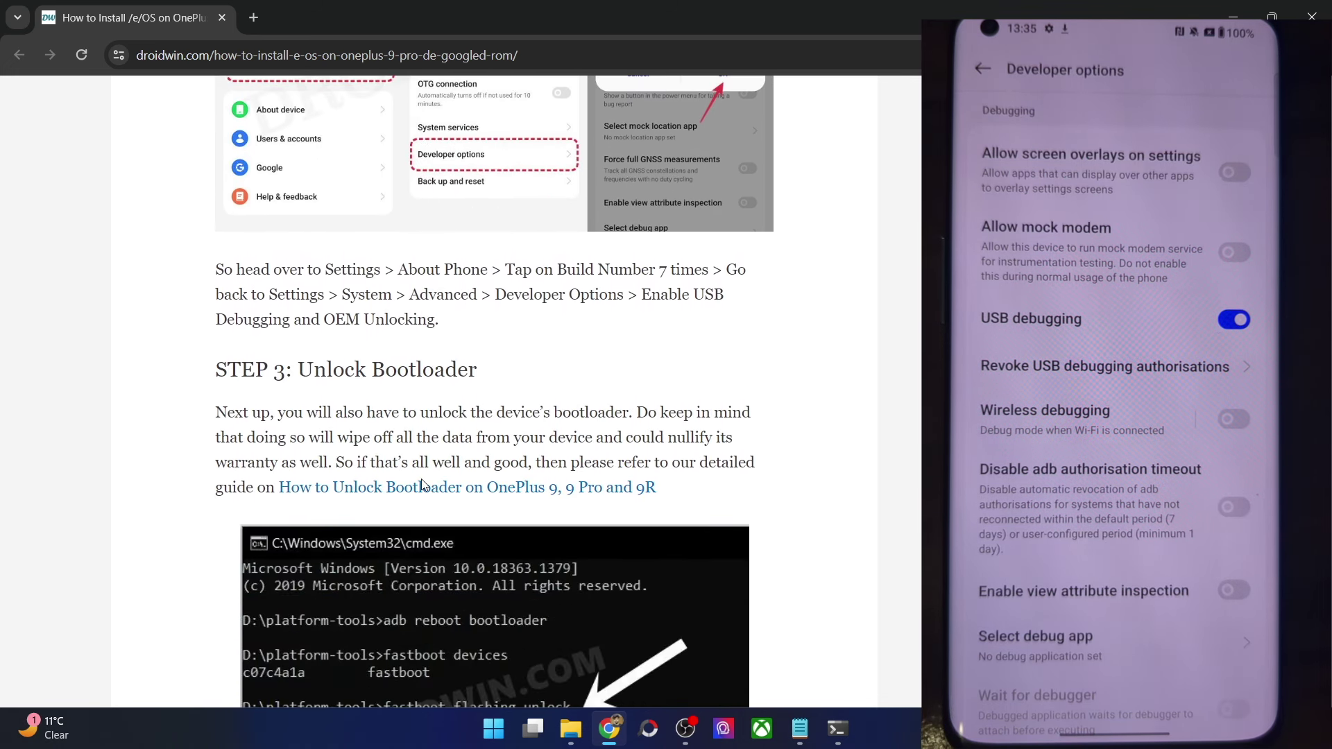
{"action": "left_click_drag", "start_coordinate": [662, 497], "coordinate": [276, 498]}
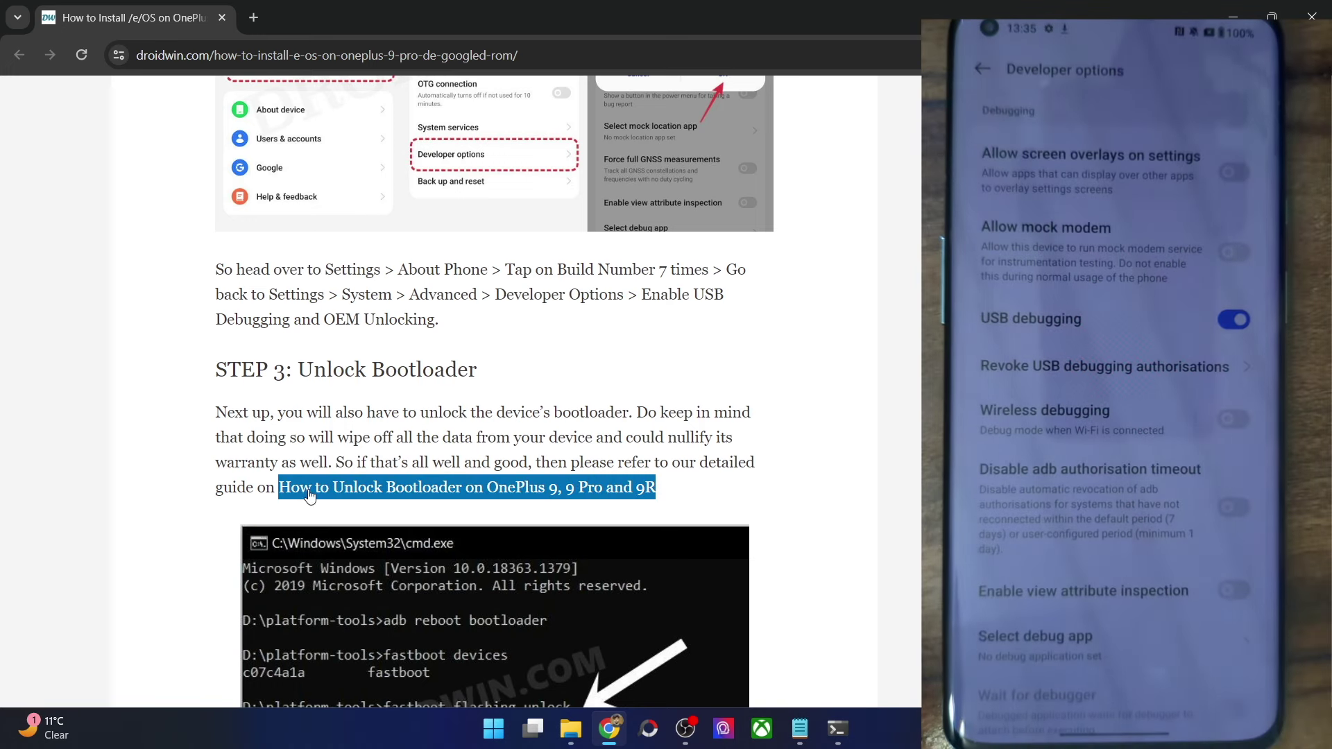
{"action": "left_click", "coordinate": [469, 444]}
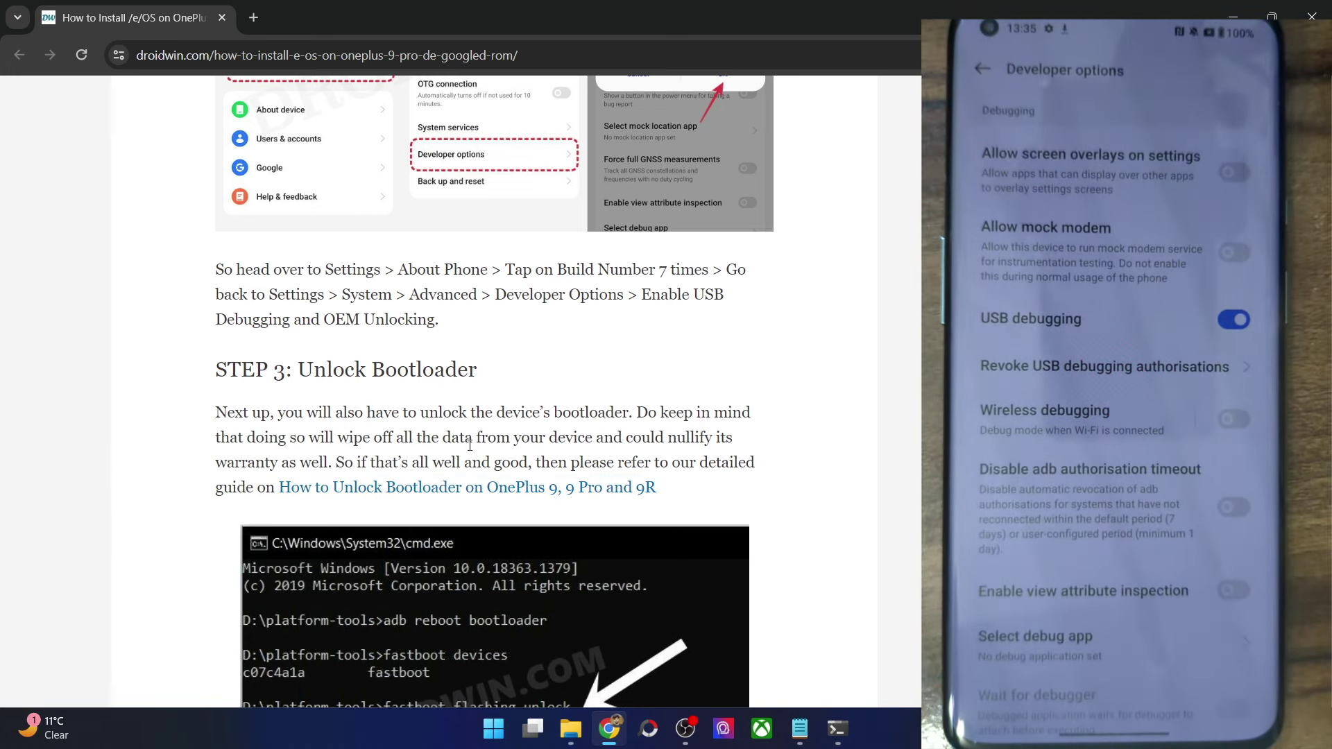
- Scroll to Step 4's /e/OS ROM and recovery download links
{"action": "scroll", "coordinate": [470, 445], "scroll_direction": "down", "scroll_amount": 2}
{"action": "scroll", "coordinate": [469, 448], "scroll_direction": "up", "scroll_amount": 1}
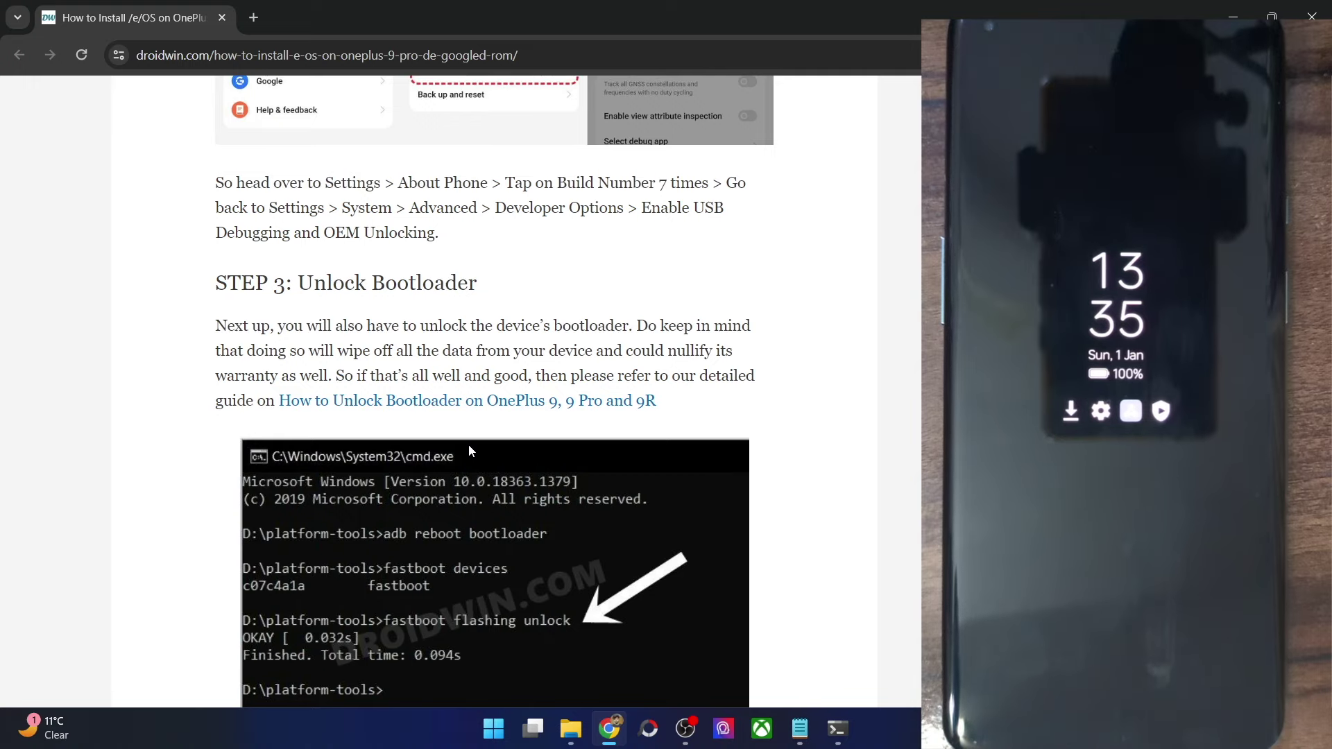
{"action": "scroll", "coordinate": [468, 444], "scroll_direction": "up", "scroll_amount": 3}
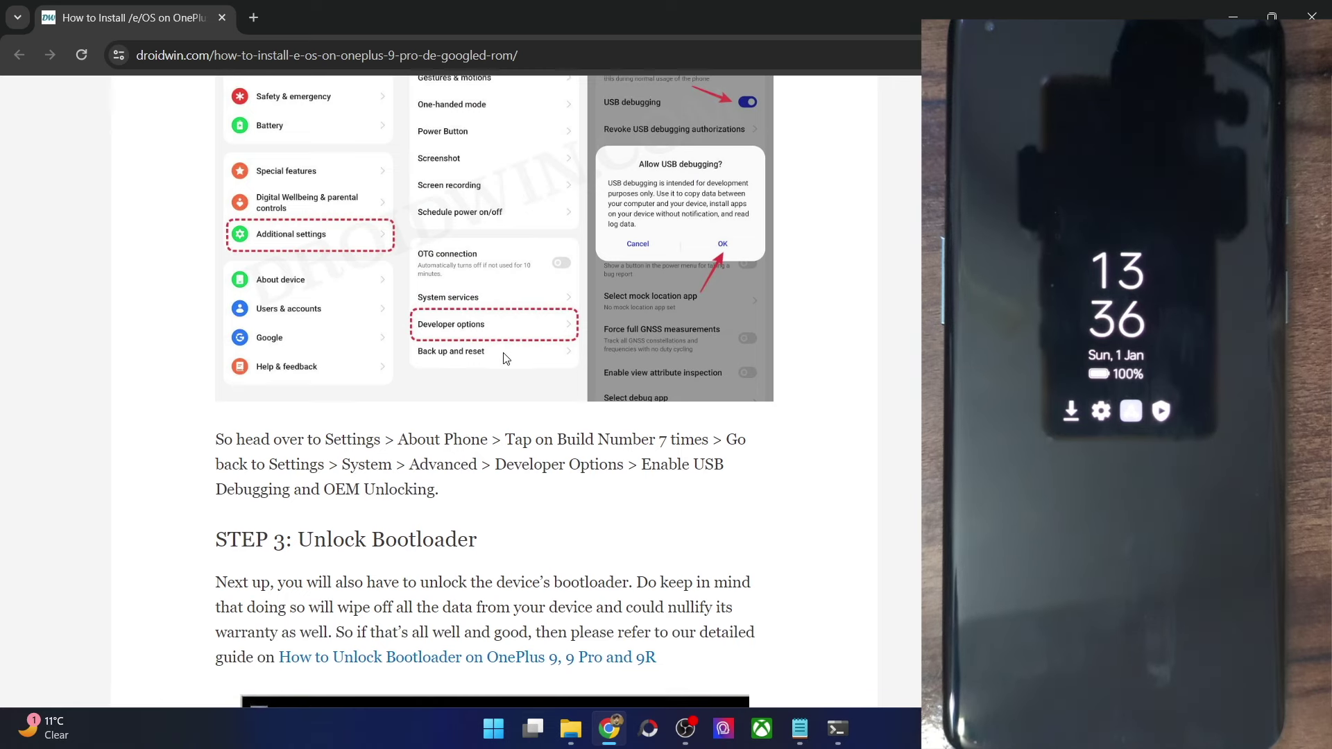
{"action": "scroll", "coordinate": [506, 358], "scroll_direction": "down", "scroll_amount": 2}
{"action": "scroll", "coordinate": [506, 358], "scroll_direction": "down", "scroll_amount": 4}
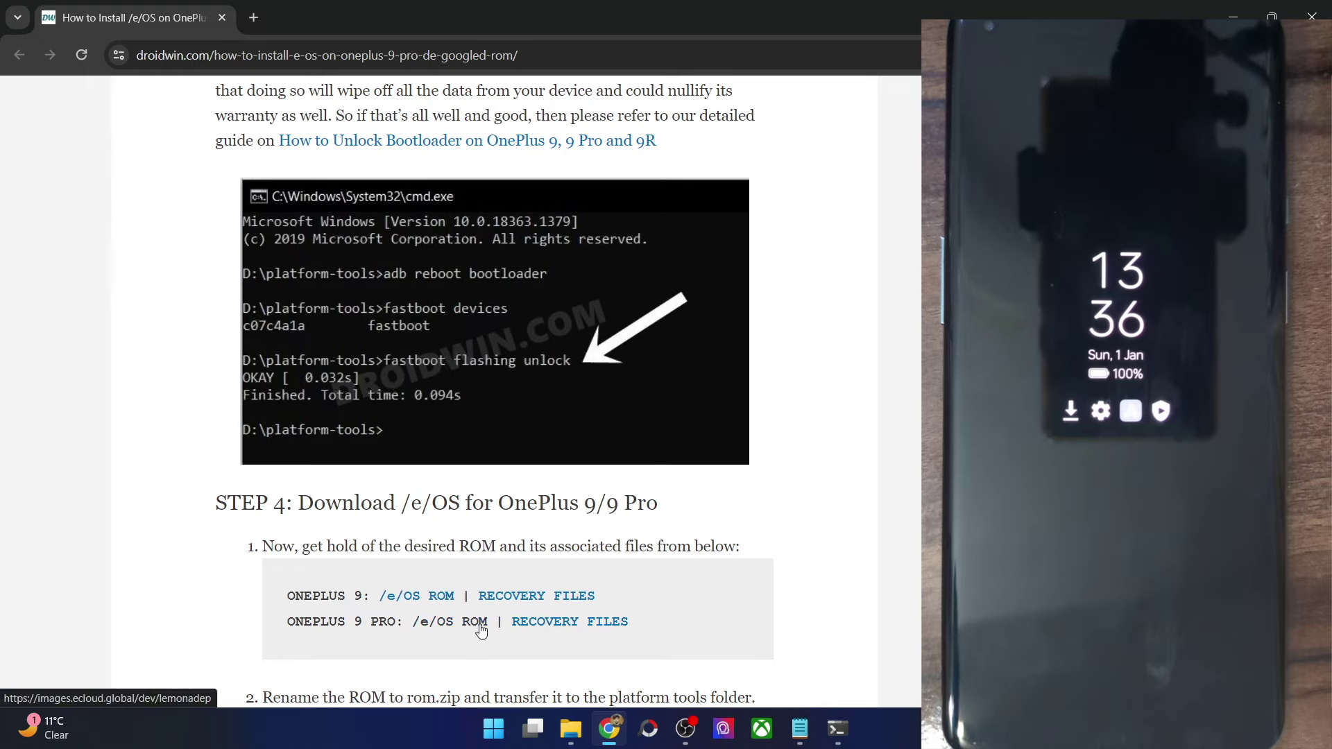
{"action": "scroll", "coordinate": [495, 570], "scroll_direction": "down", "scroll_amount": 2}
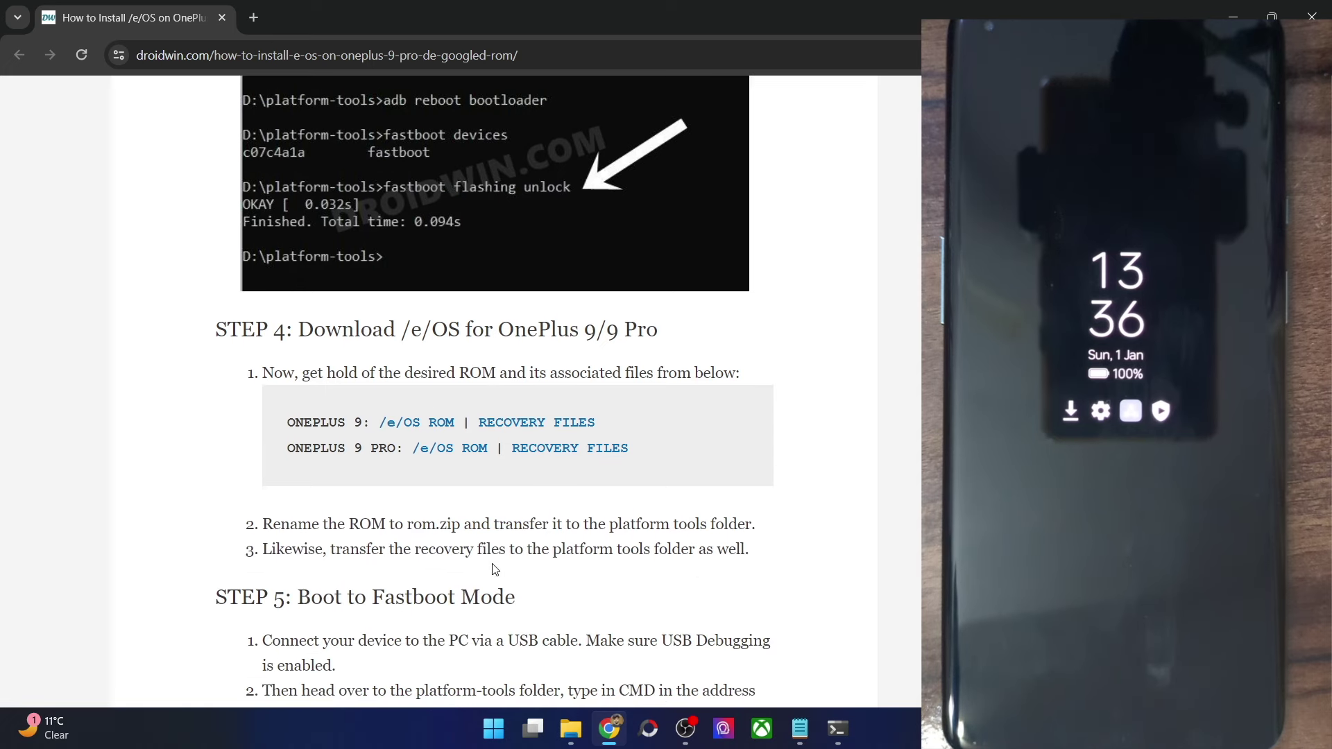
{"action": "left_click", "coordinate": [571, 727]}
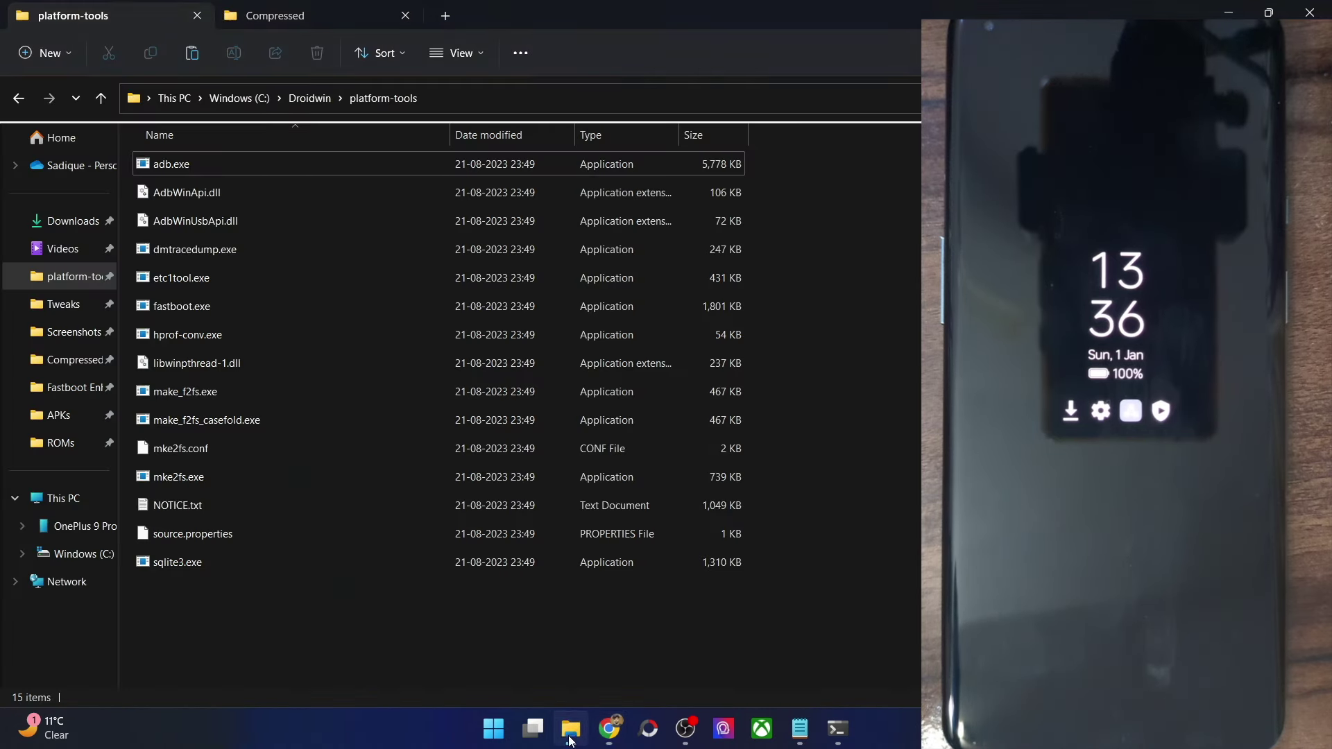
- Extract the recovery-IMG zip in the Compressed folder and open the extracted folder
{"action": "left_click", "coordinate": [286, 23]}
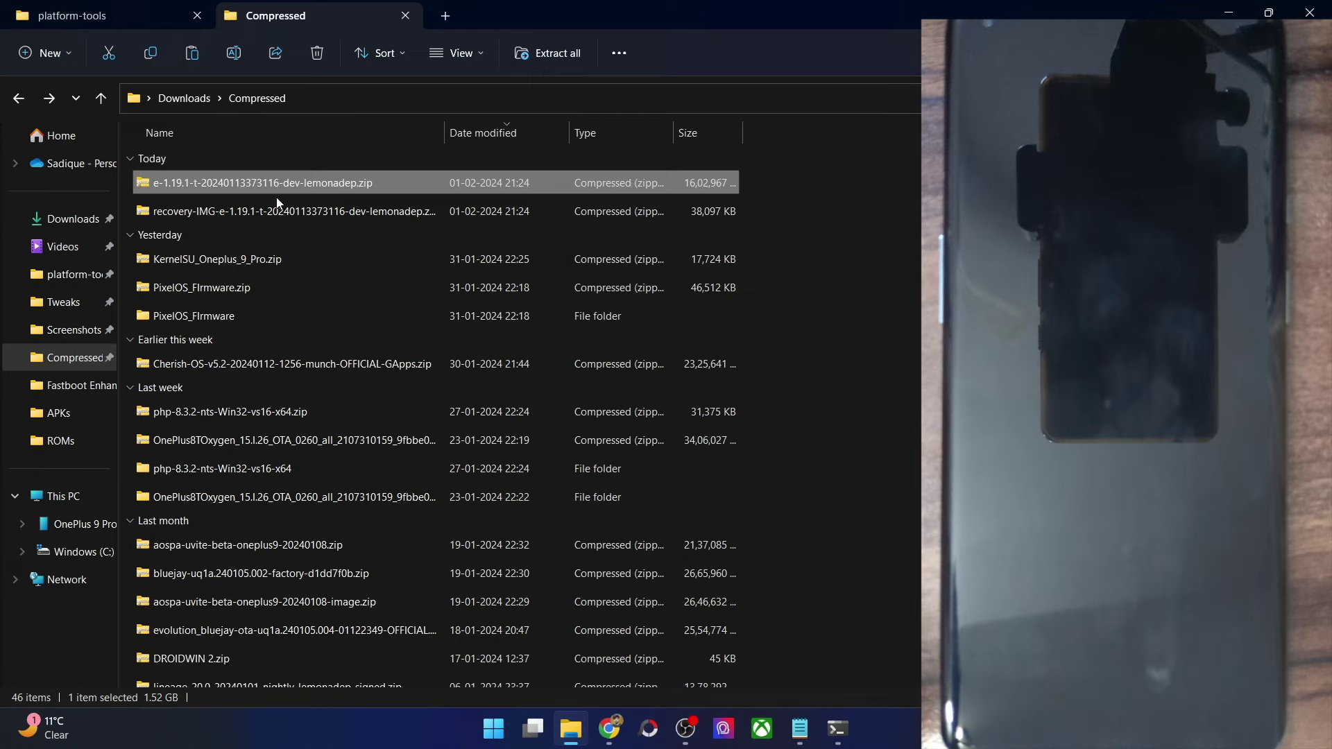
{"action": "left_click", "coordinate": [294, 212]}
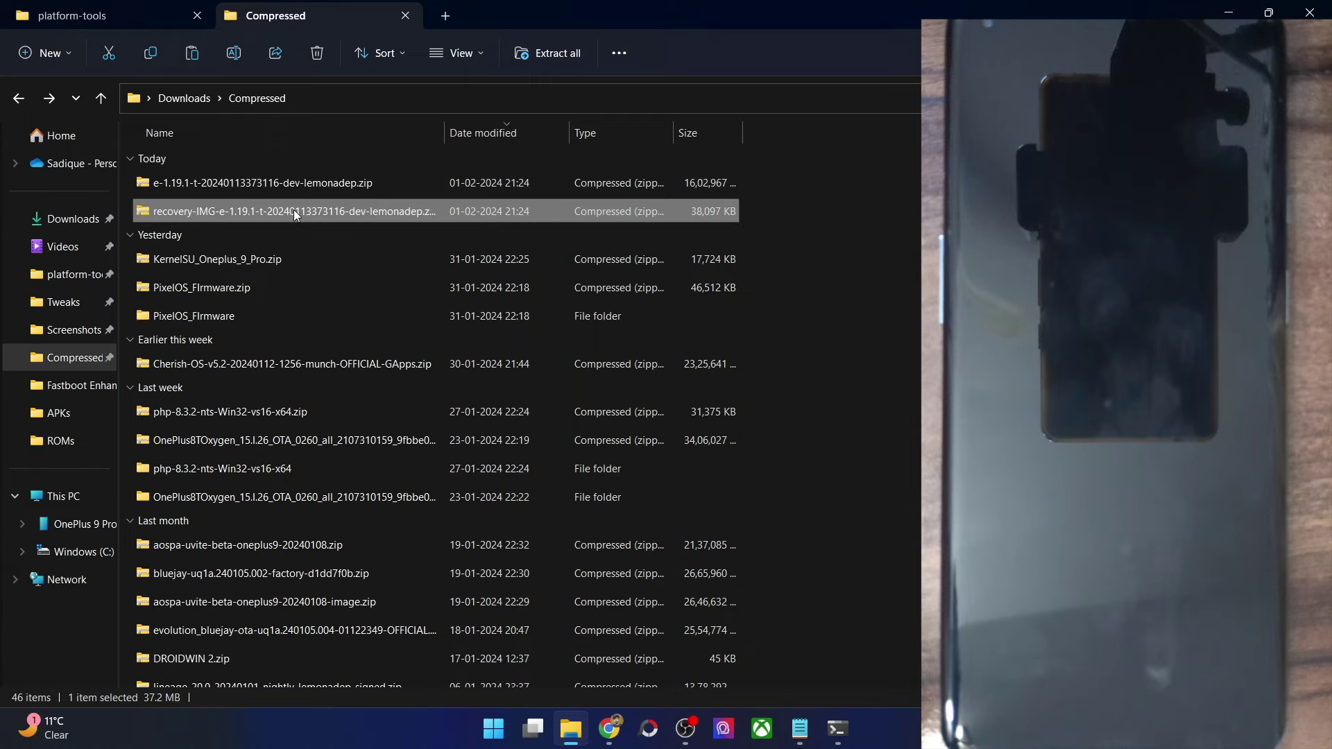
{"action": "right_click", "coordinate": [294, 211]}
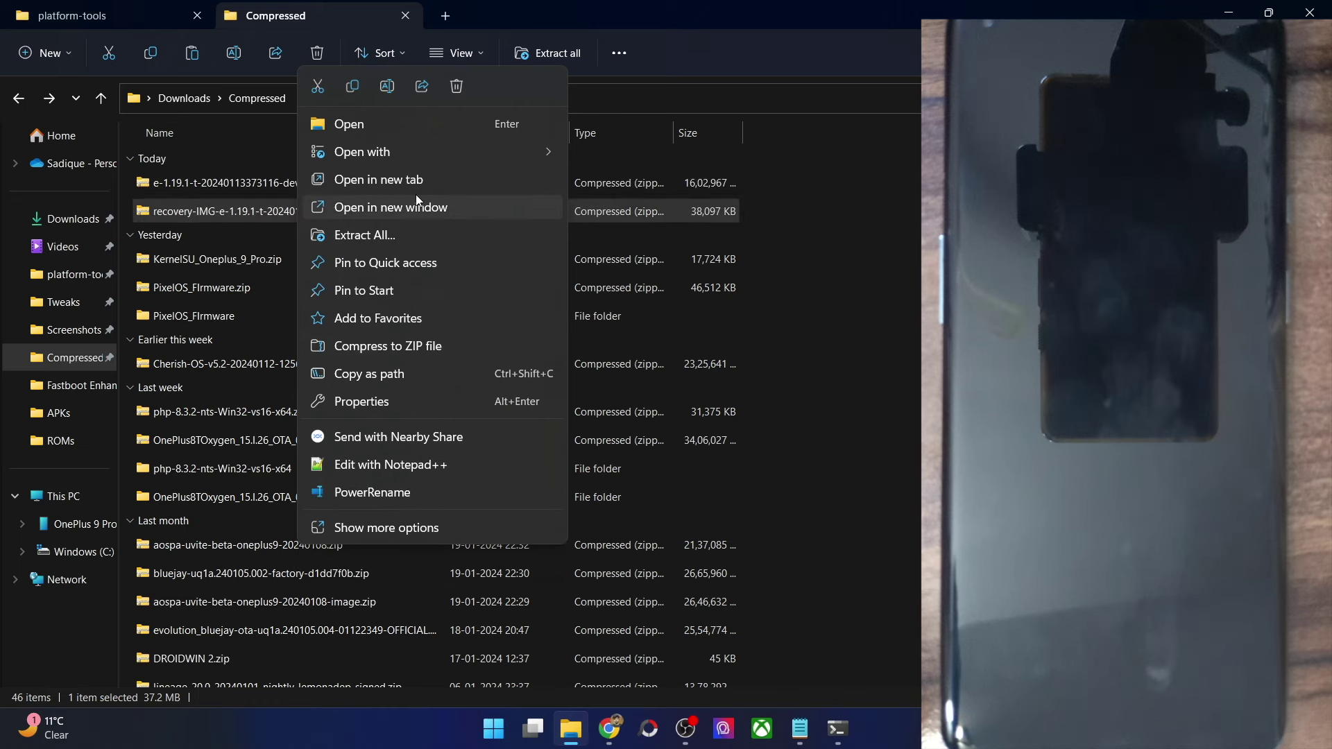
{"action": "left_click", "coordinate": [381, 238]}
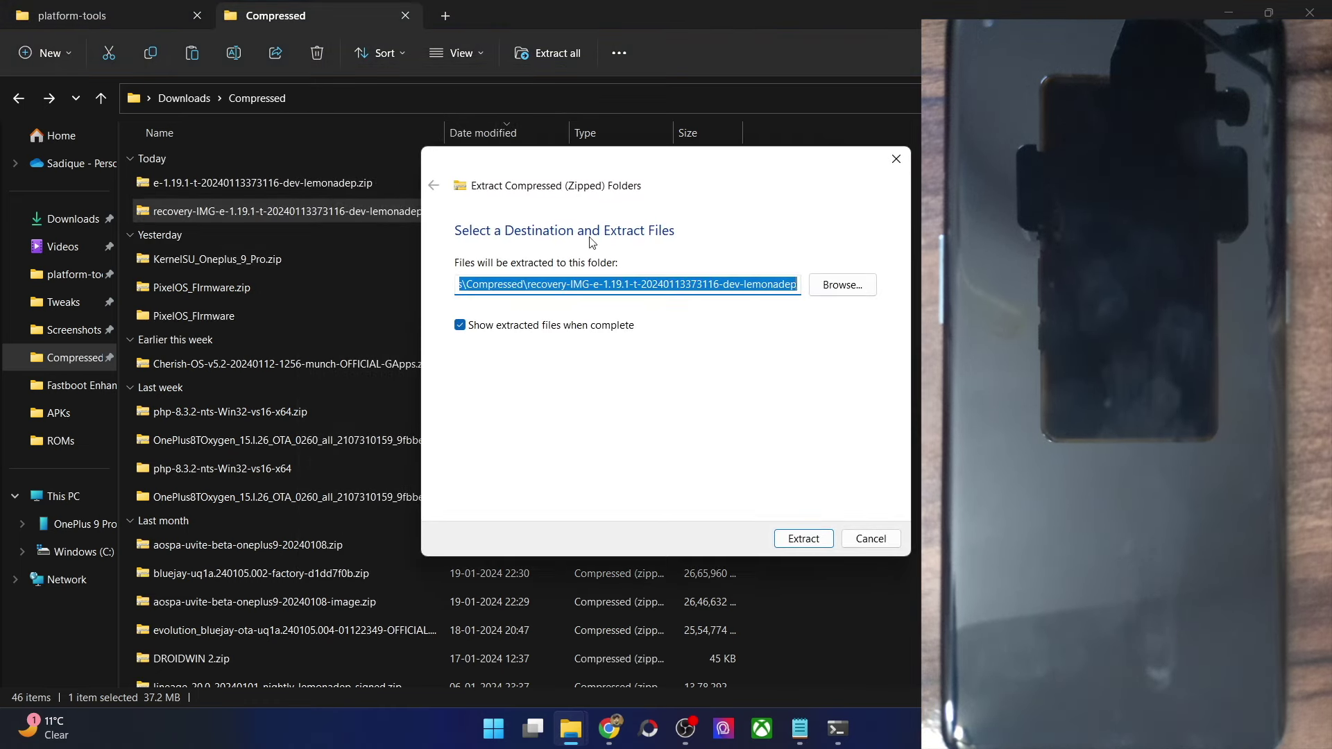
{"action": "left_click", "coordinate": [804, 540]}
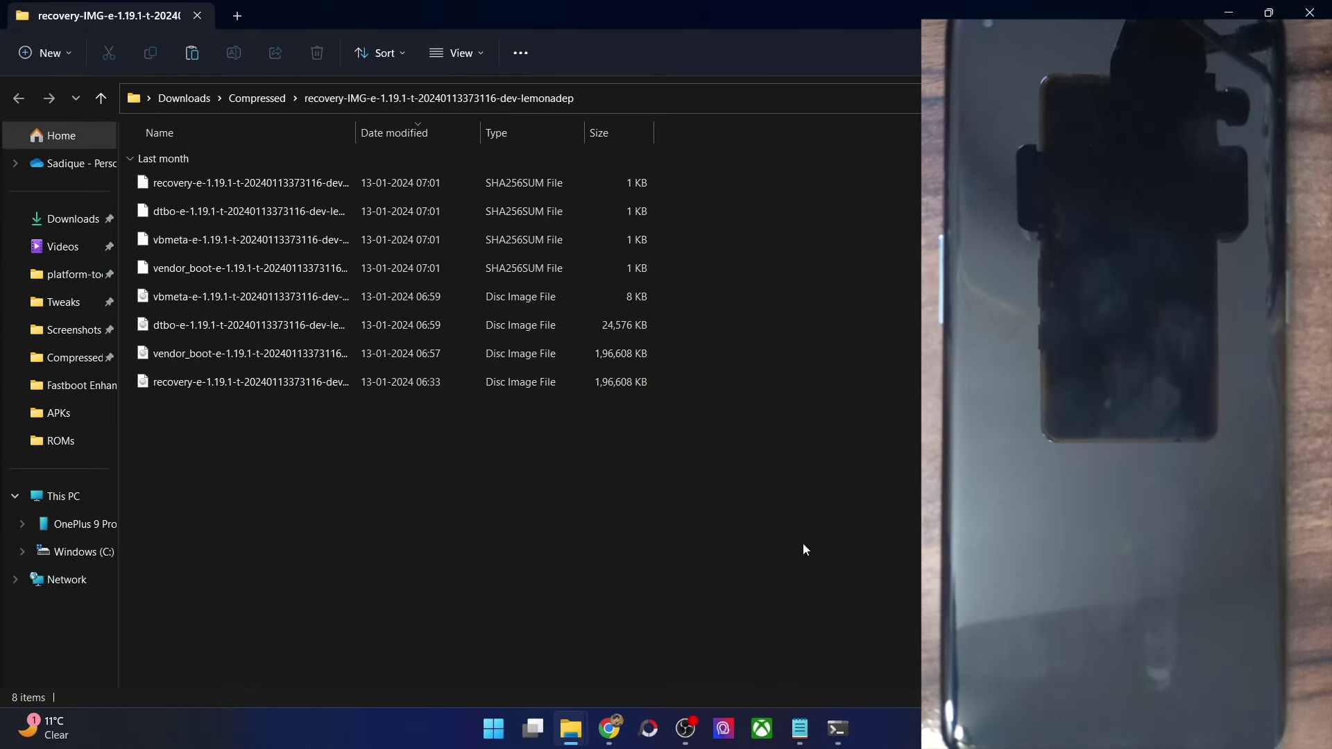
{"action": "left_click", "coordinate": [1310, 13]}
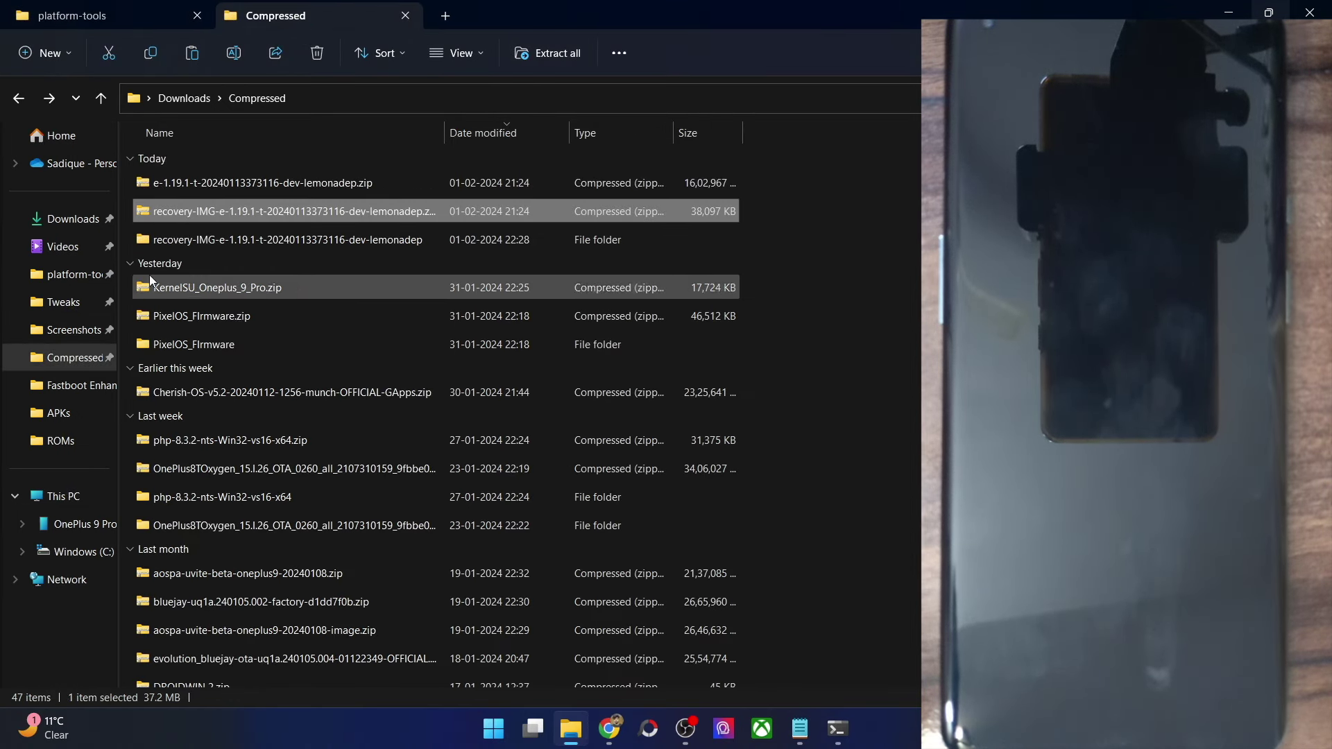
{"action": "double_click", "coordinate": [257, 240]}
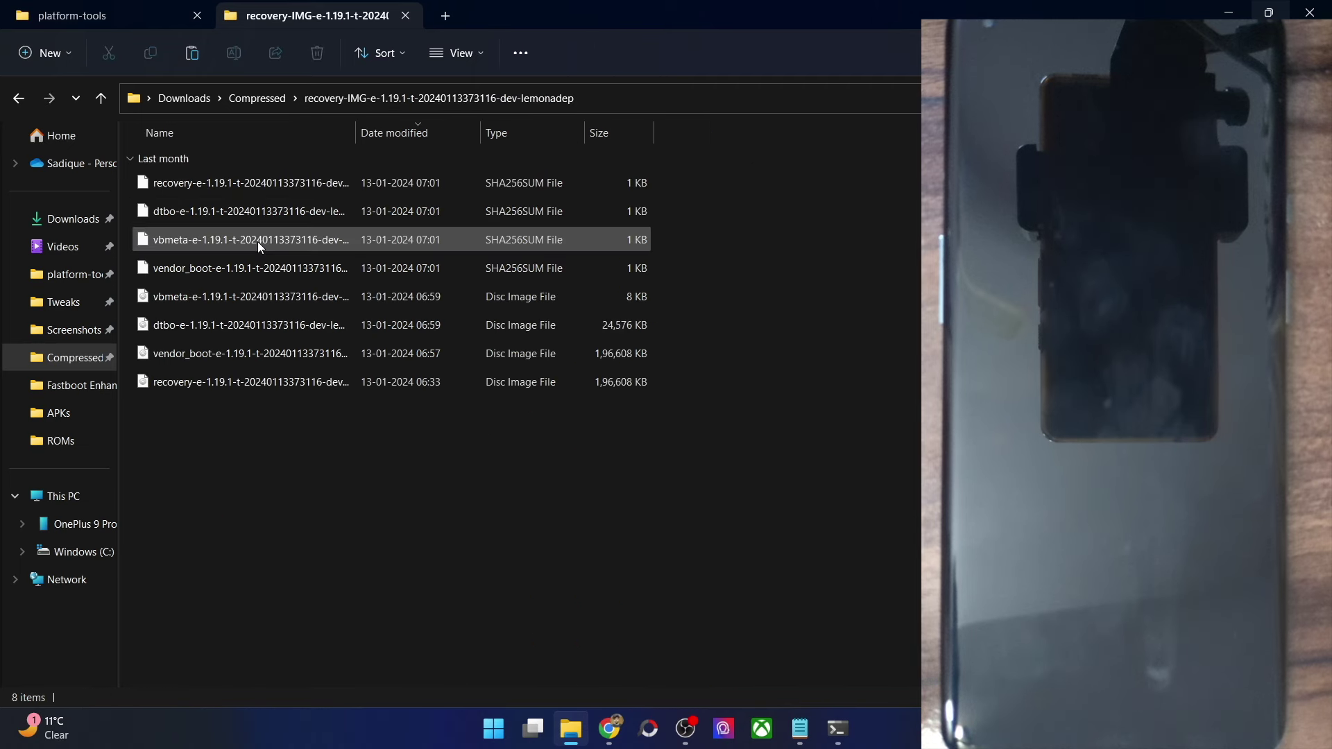
- Copy the four .img files from the extracted folder into platform-tools
{"action": "left_click_drag", "start_coordinate": [358, 135], "coordinate": [623, 144]}
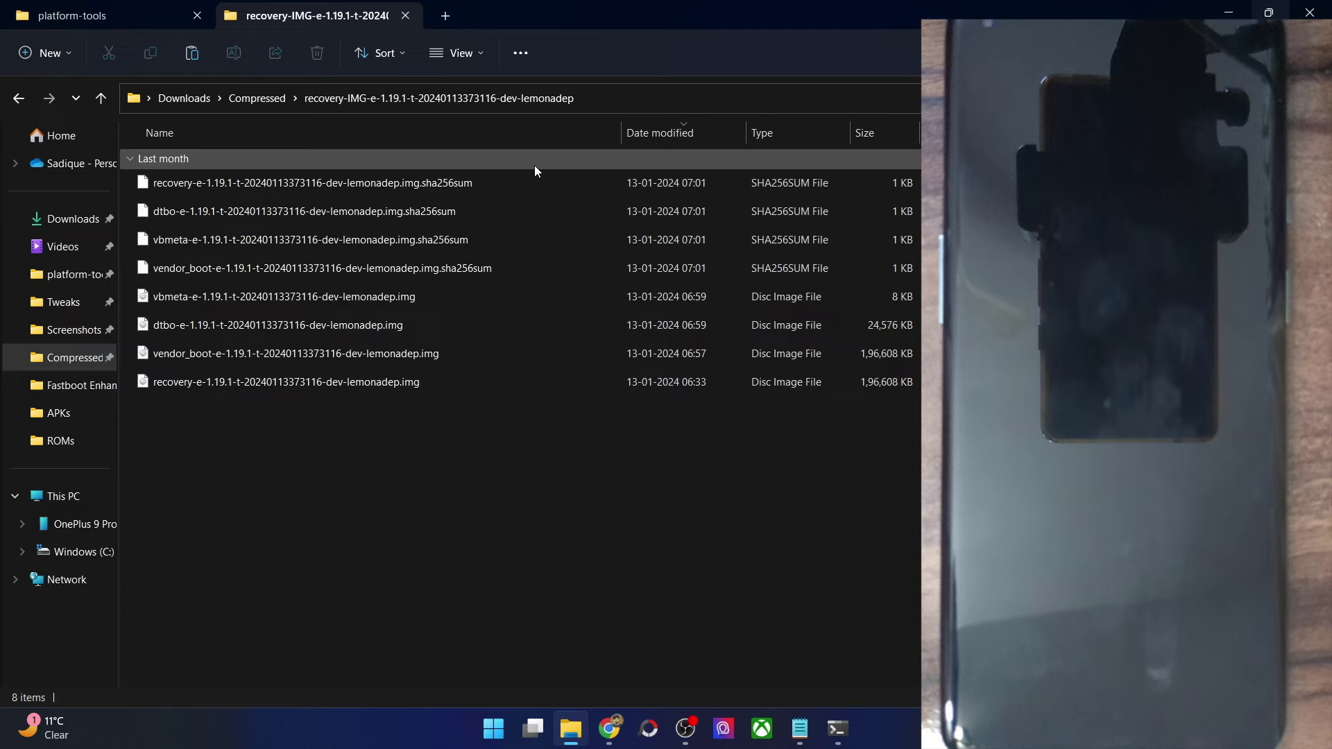
{"action": "left_click", "coordinate": [472, 182]}
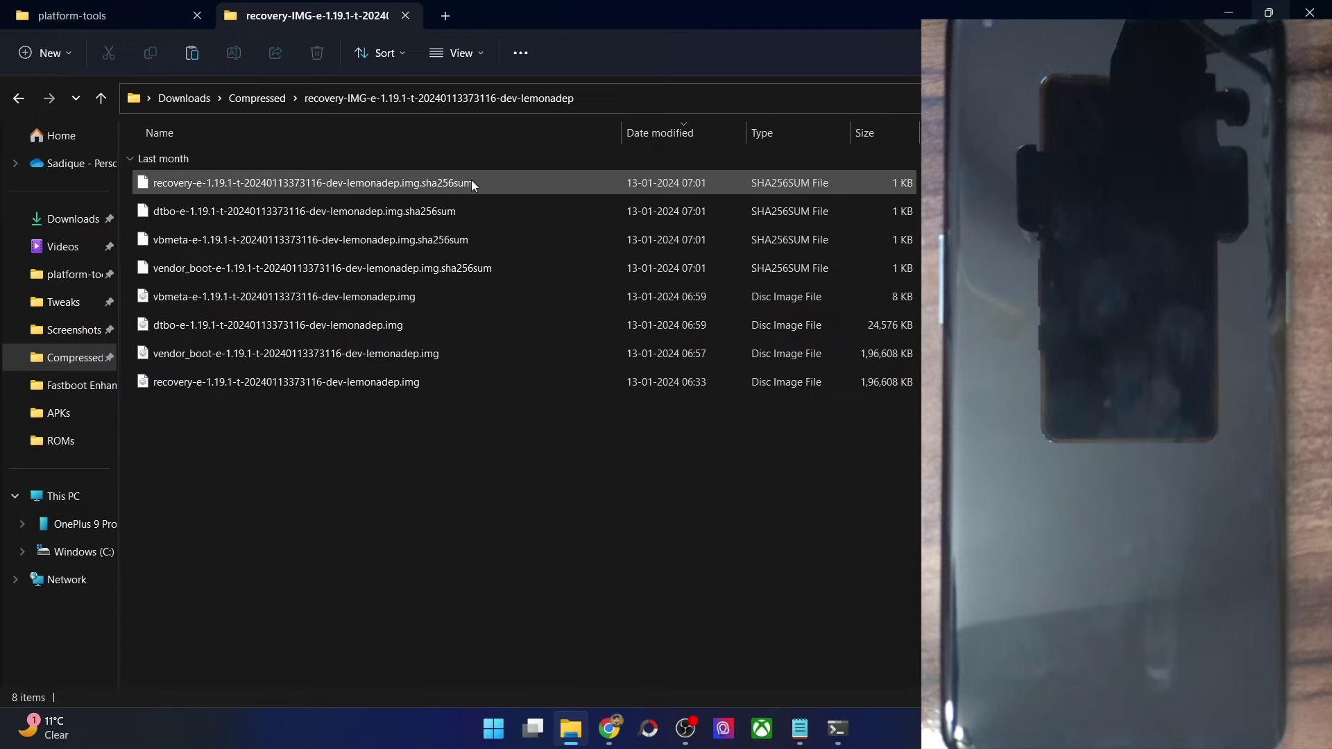
{"action": "left_click", "coordinate": [444, 211]}
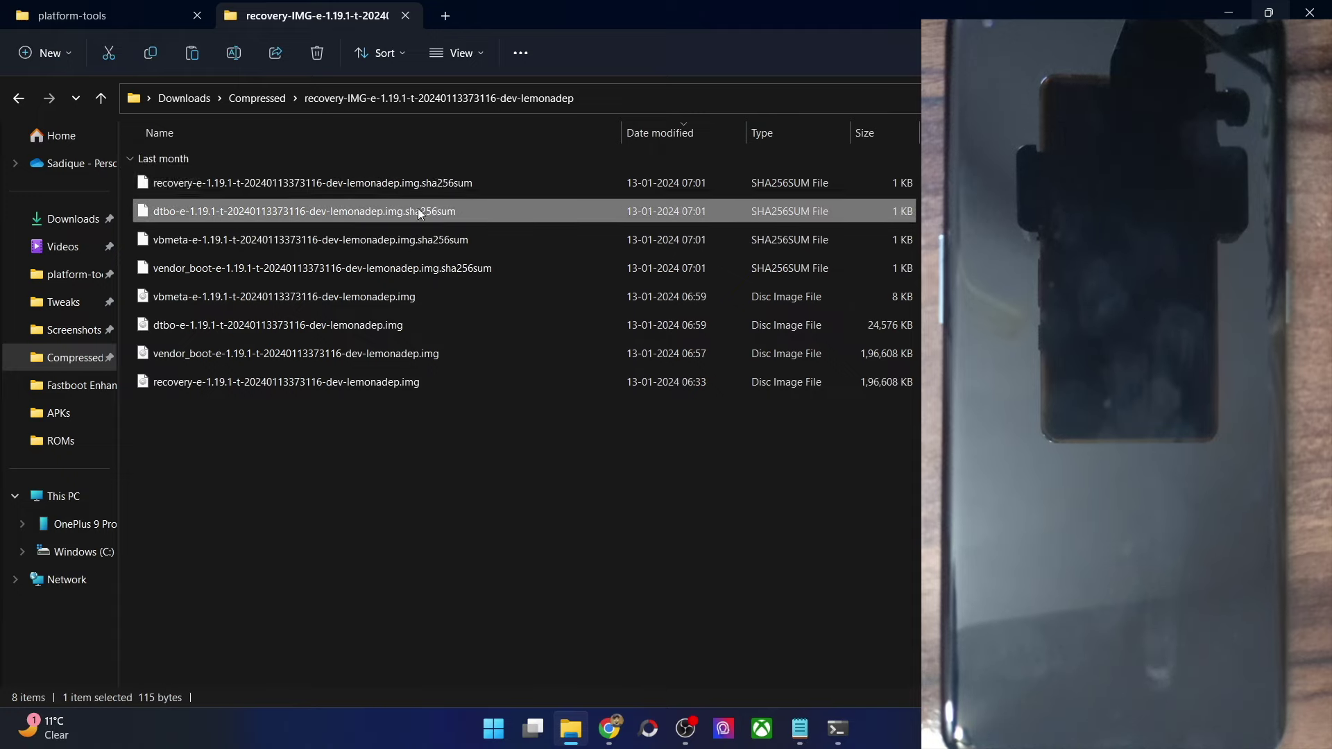
{"action": "left_click", "coordinate": [468, 178]}
{"action": "left_click", "coordinate": [450, 242]}
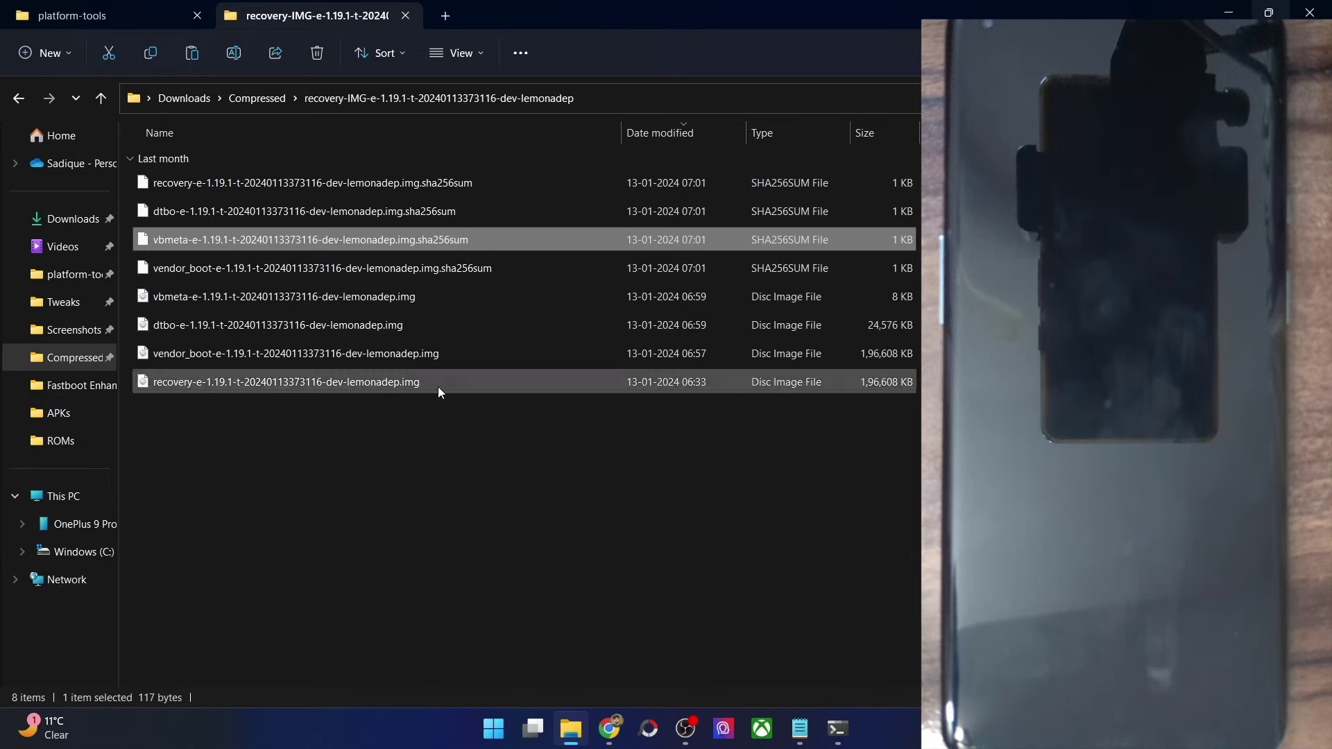
{"action": "left_click_drag", "start_coordinate": [451, 440], "coordinate": [348, 294]}
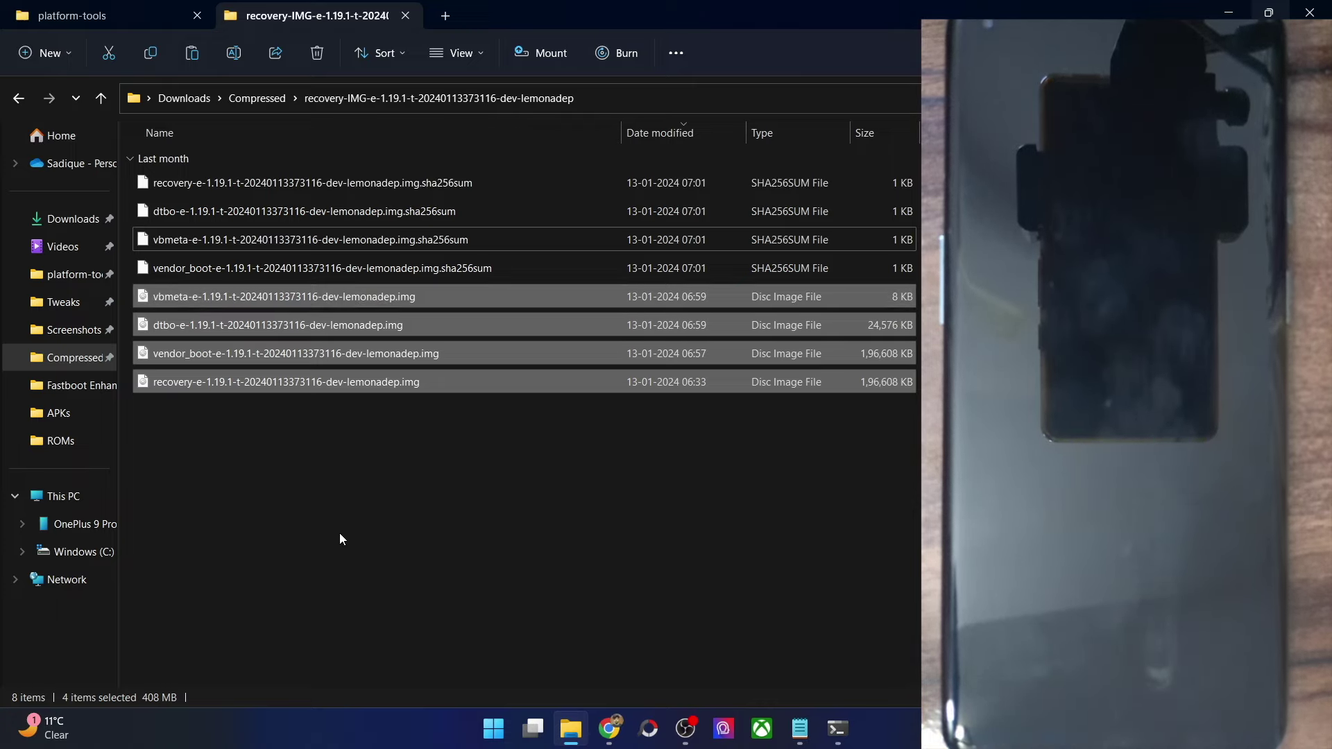
{"action": "left_click", "coordinate": [71, 13]}
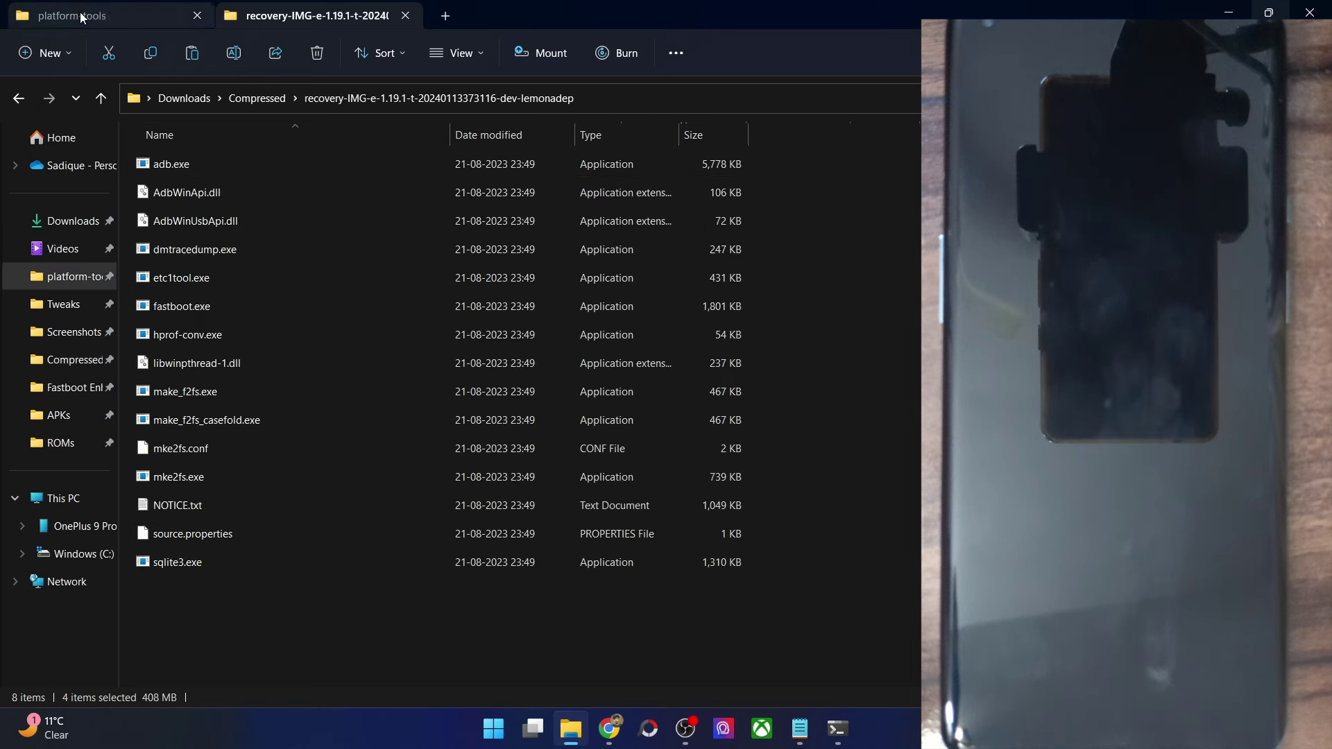
{"action": "key", "text": "ctrl+v"}
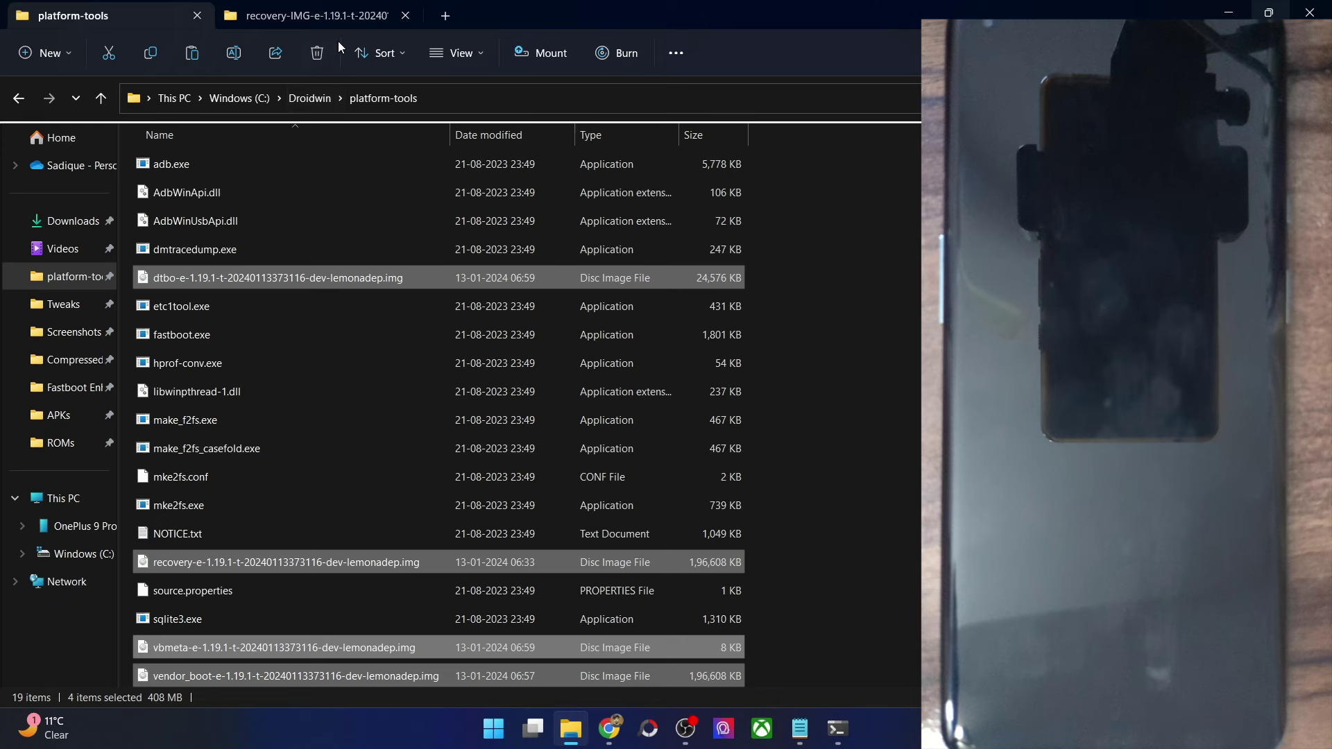
- Copy the e-1.19.1 ROM zip from the Compressed folder into platform-tools
{"action": "left_click", "coordinate": [339, 20]}
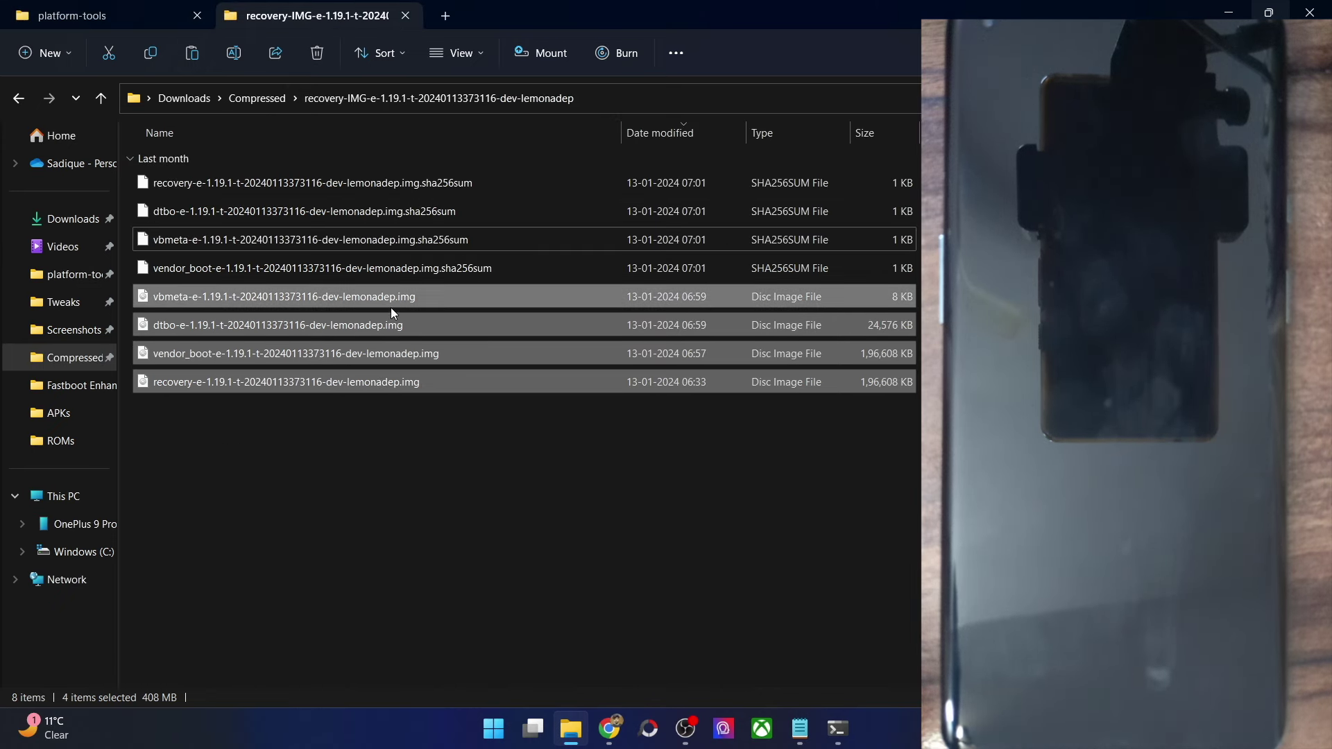
{"action": "left_click", "coordinate": [388, 466]}
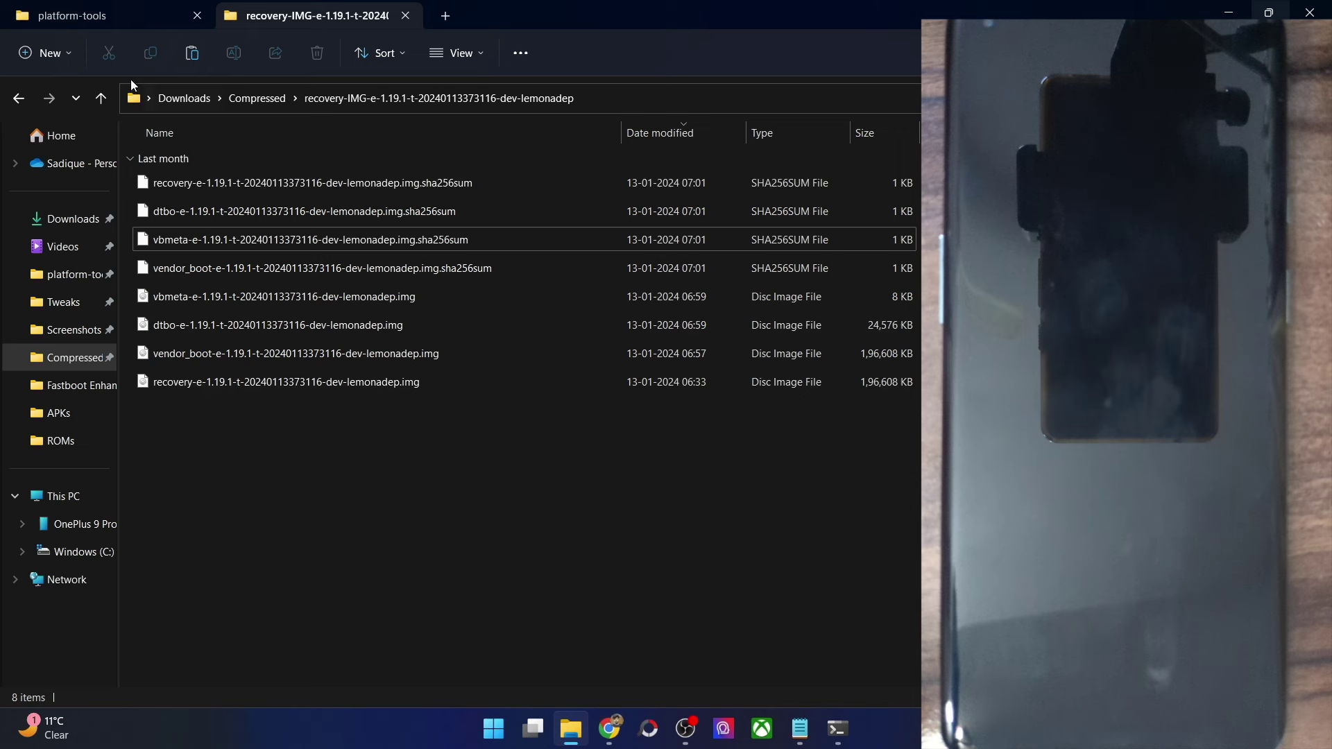
{"action": "left_click", "coordinate": [16, 99]}
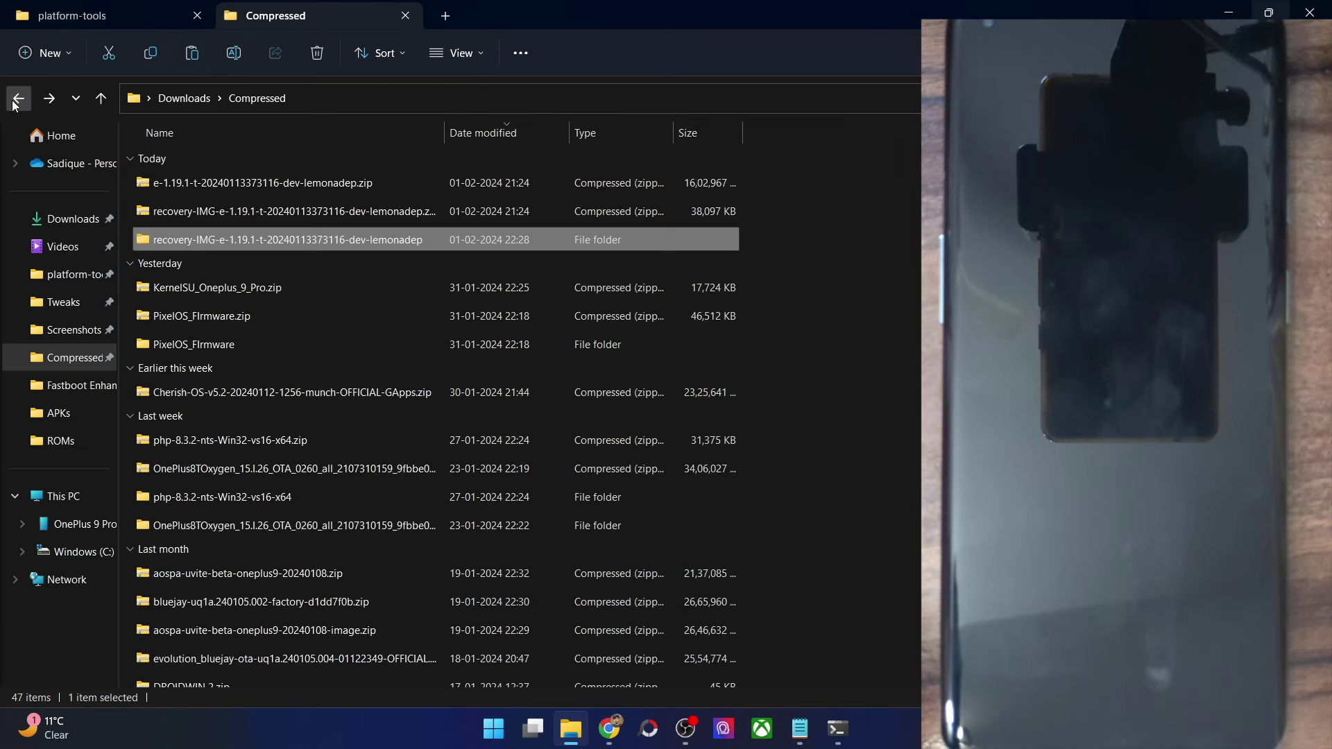
{"action": "left_click", "coordinate": [179, 184]}
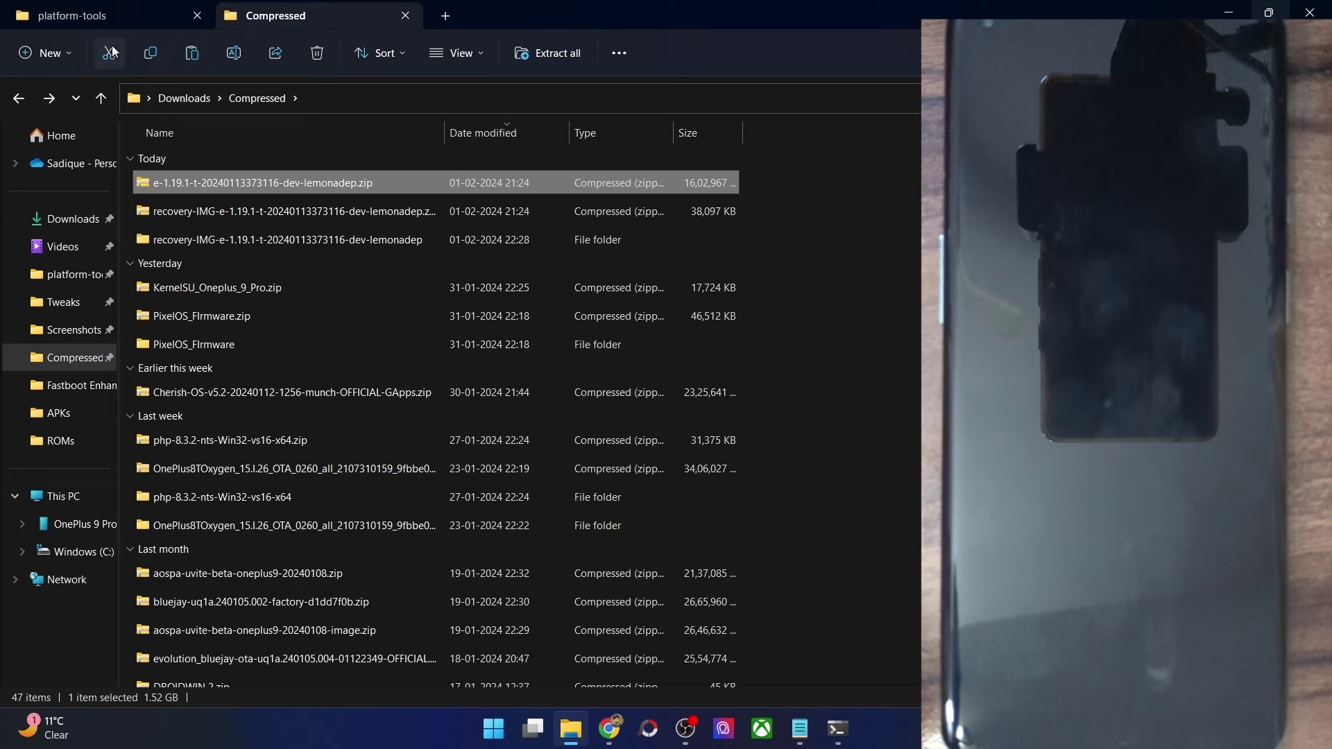
{"action": "left_click", "coordinate": [131, 21]}
{"action": "key", "text": "ctrl+v"}
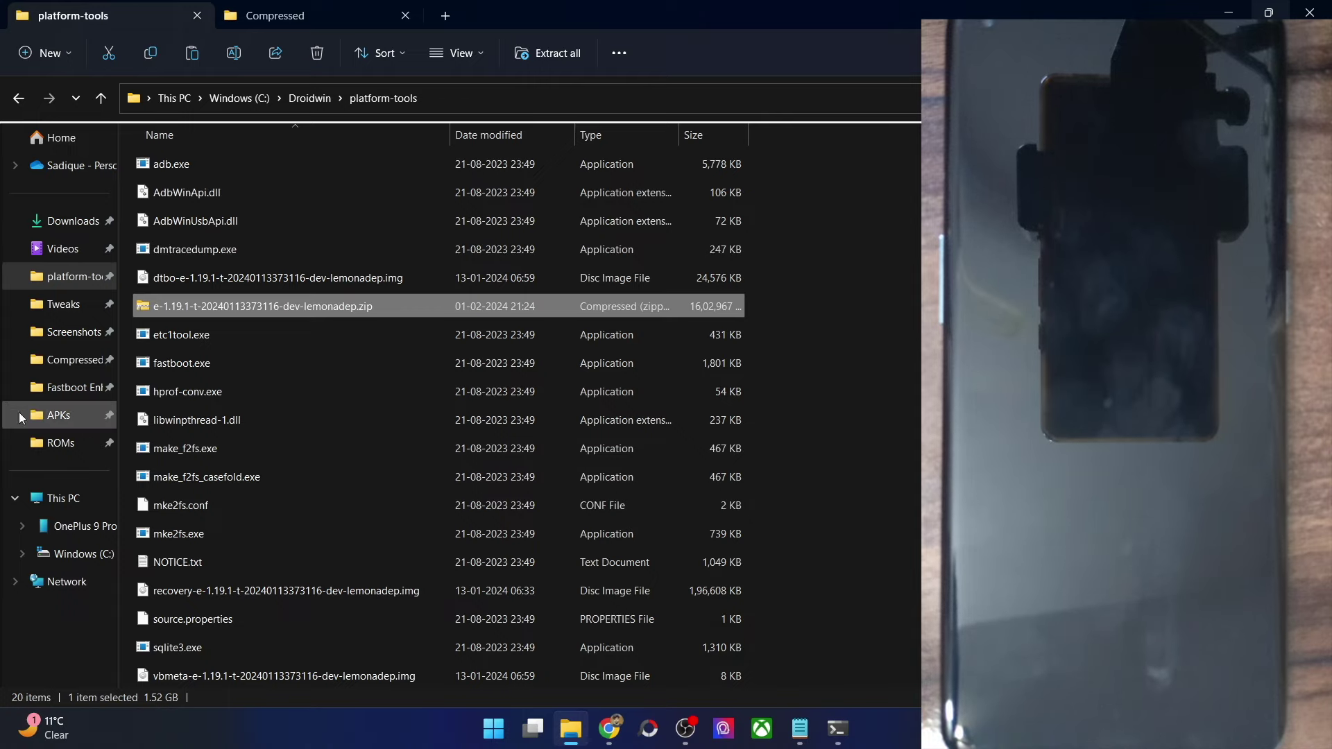
{"action": "right_click", "coordinate": [240, 277]}
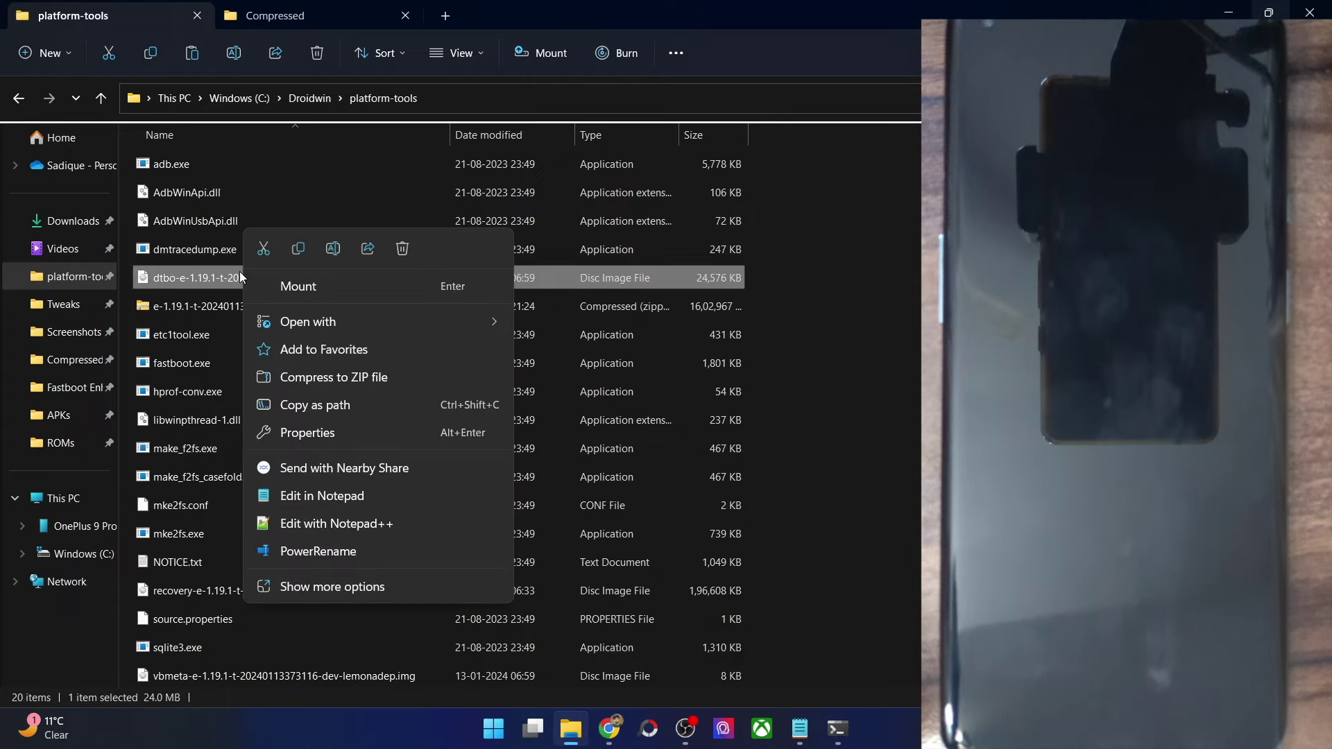
- Rename the dtbo and recovery images to dtbo.img and recovery.img
{"action": "left_click", "coordinate": [333, 248]}
{"action": "type", "text": "dtbo.img"}
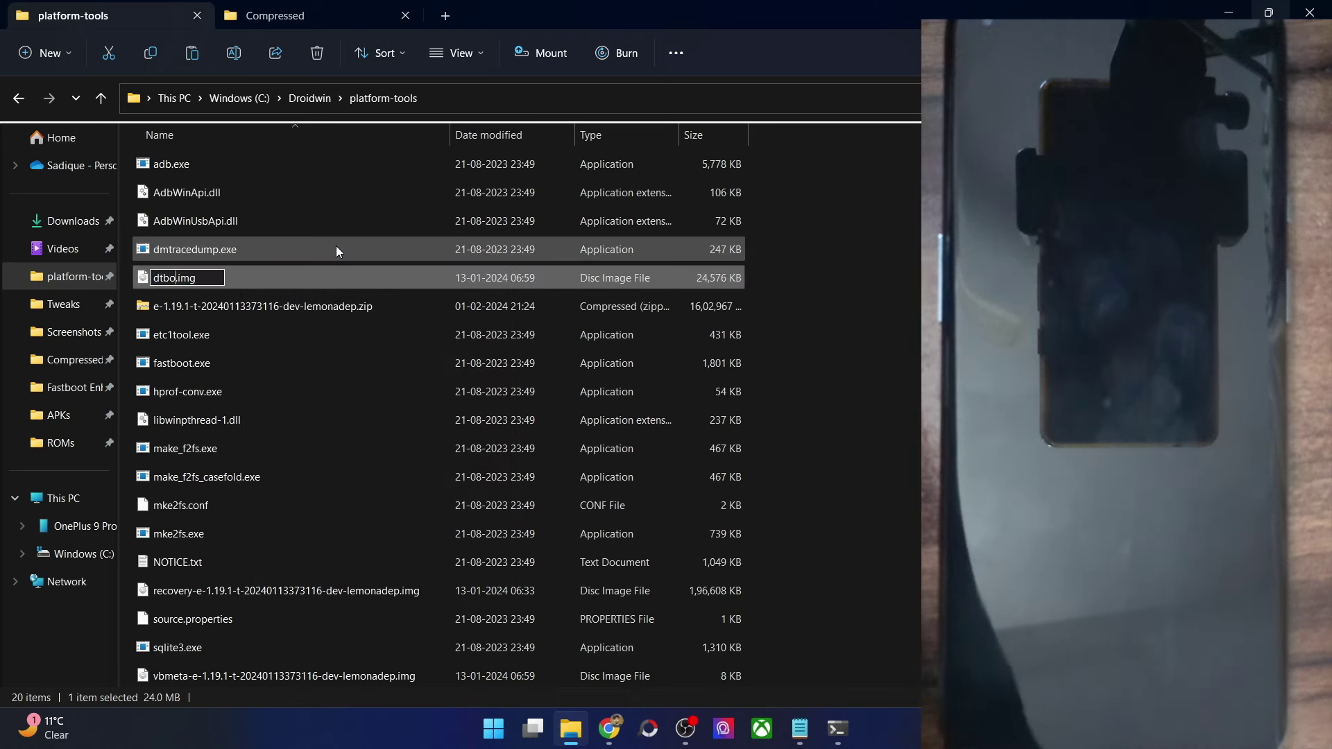
{"action": "key", "text": "Return"}
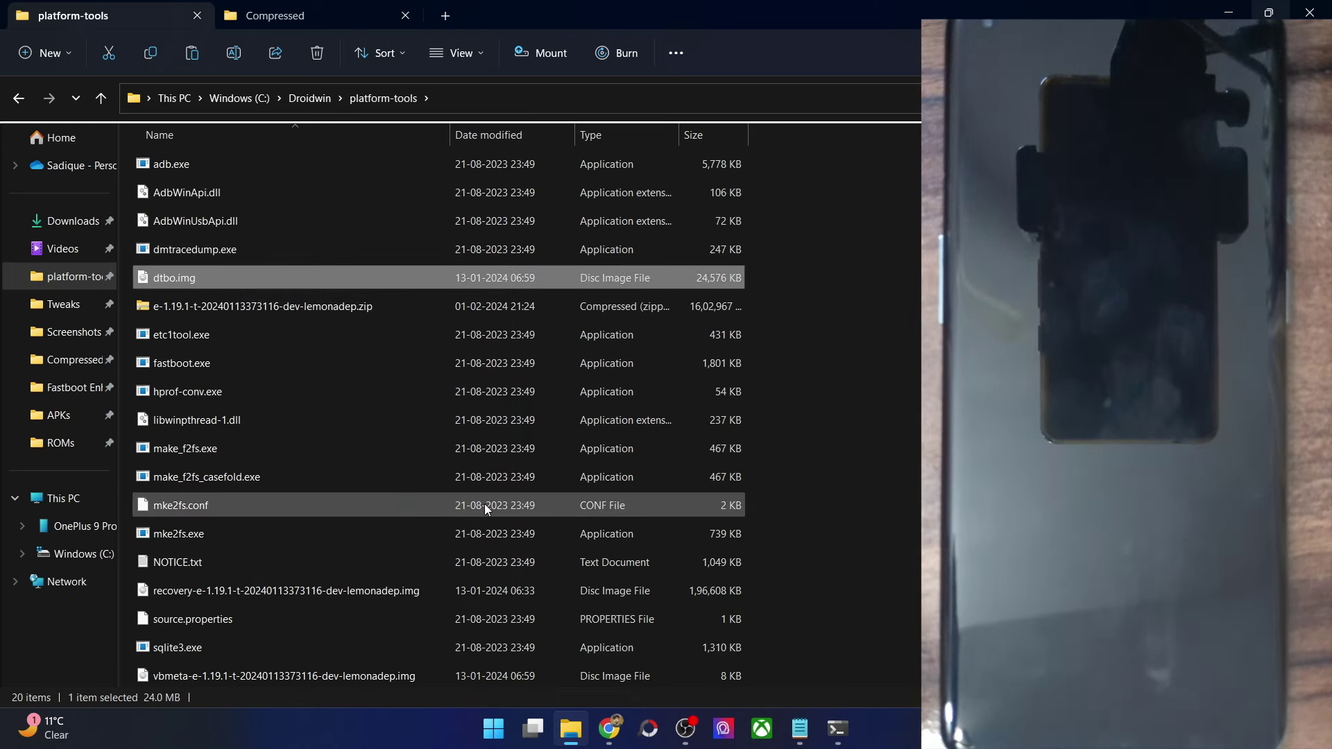
{"action": "right_click", "coordinate": [293, 587]}
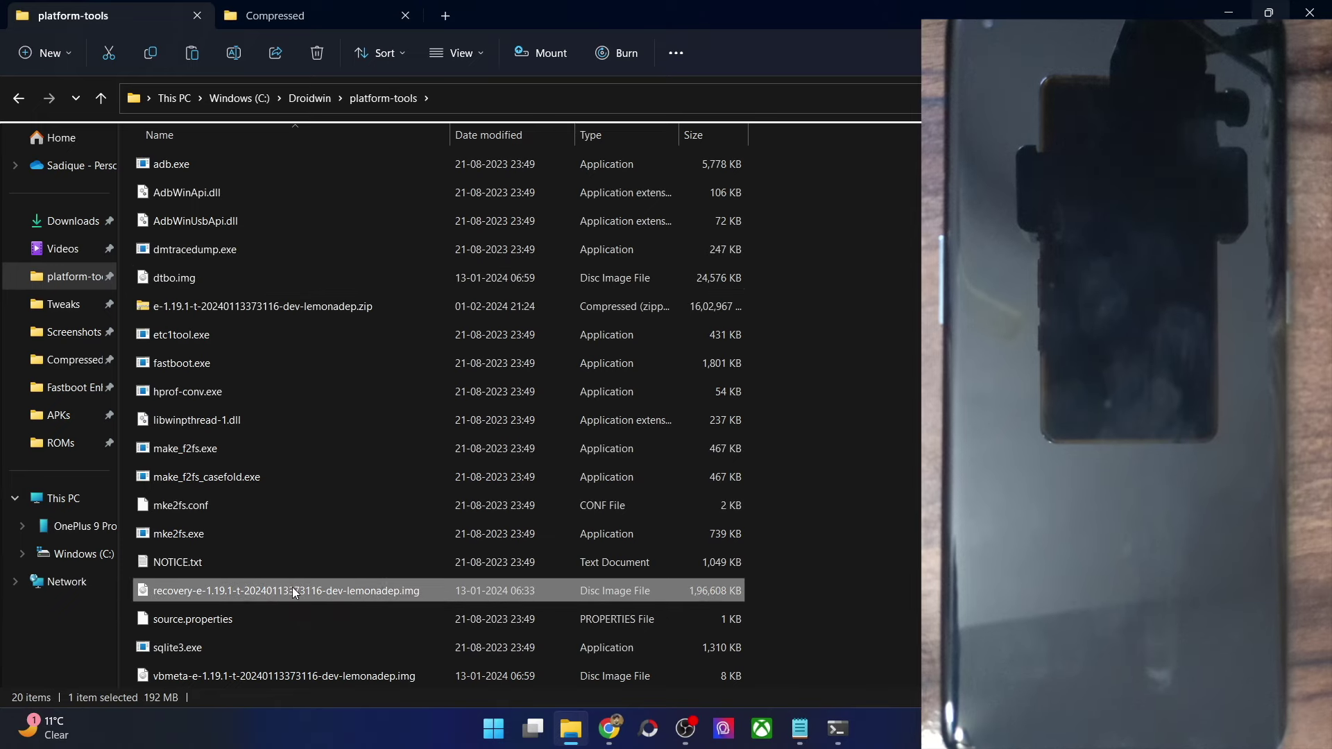
{"action": "left_click", "coordinate": [385, 605]}
{"action": "type", "text": "recovery.img"}
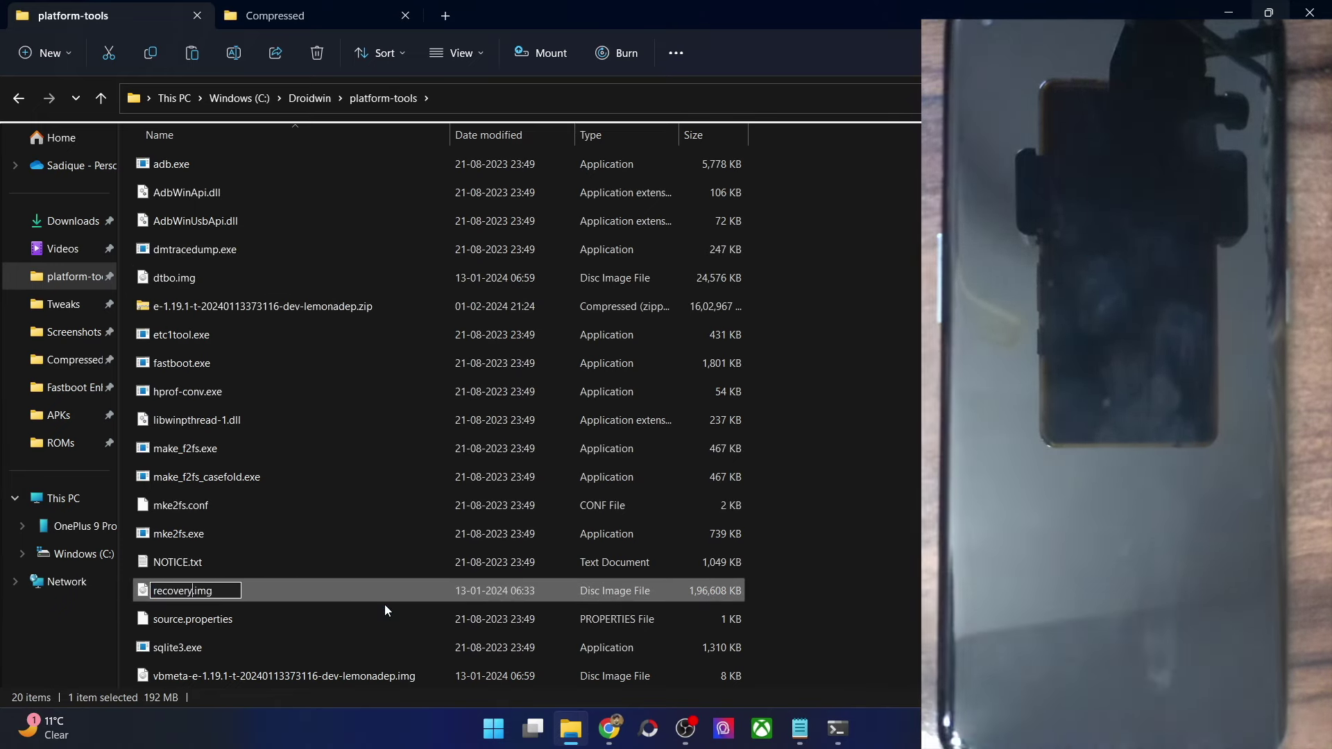
{"action": "key", "text": "Return"}
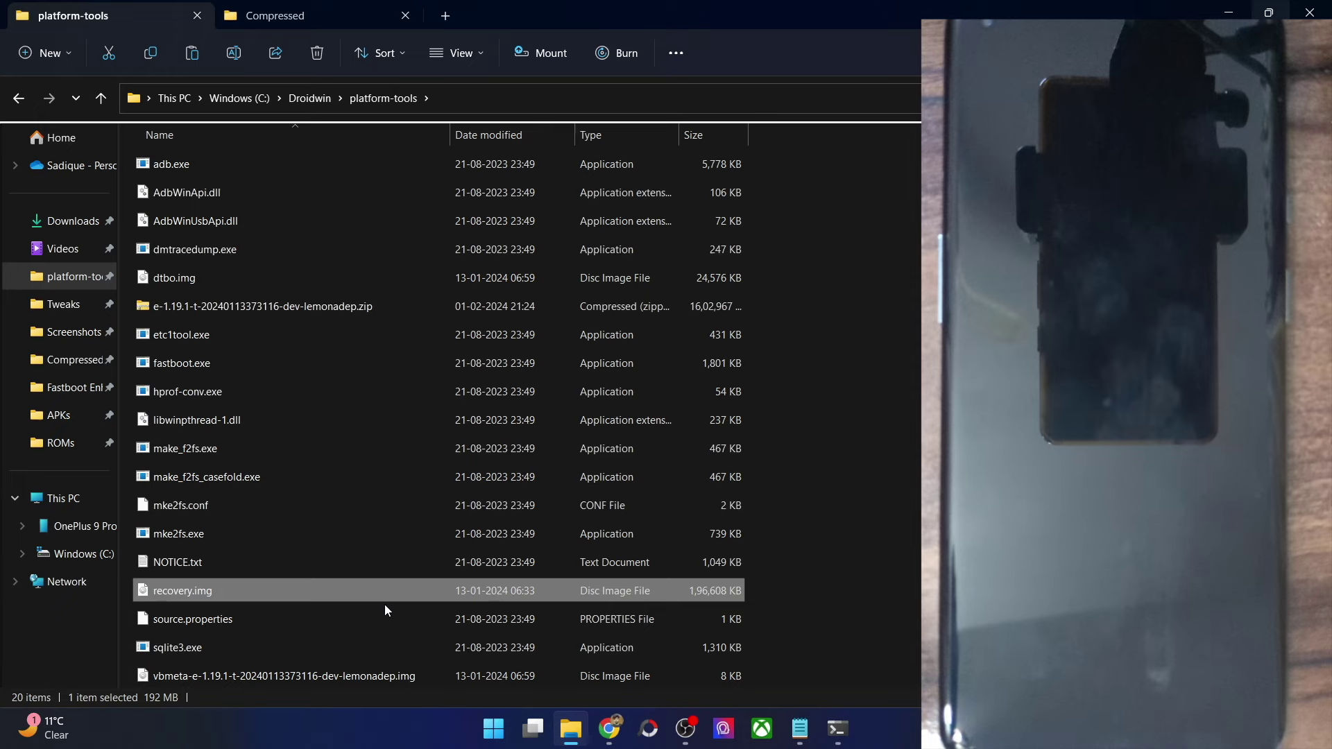
- Rename the long vbmeta and vendor_boot images to vbmeta.img and vendor_boot.img
{"action": "scroll", "coordinate": [388, 605], "scroll_direction": "down", "scroll_amount": 1}
{"action": "left_click", "coordinate": [361, 657]}
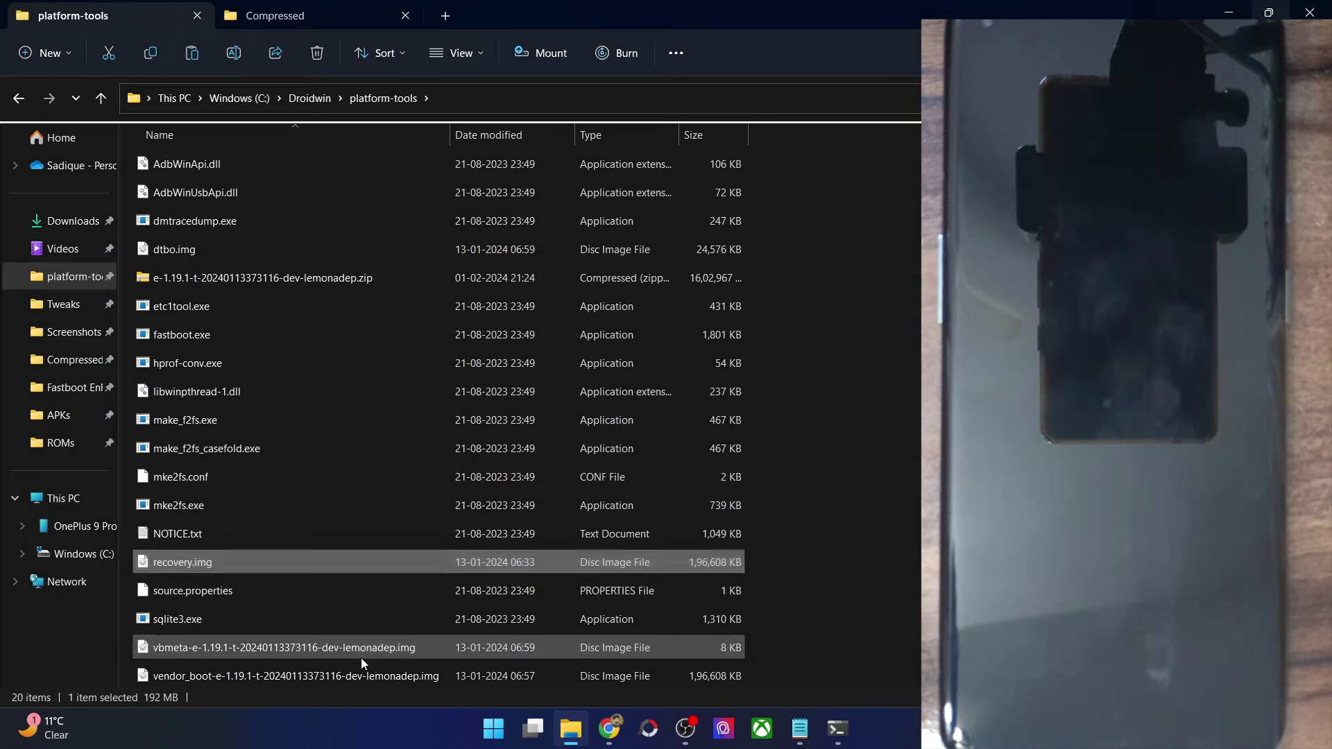
{"action": "right_click", "coordinate": [361, 660]}
{"action": "left_click", "coordinate": [465, 690]}
{"action": "type", "text": "vbmeta"}
{"action": "key", "text": "Return"}
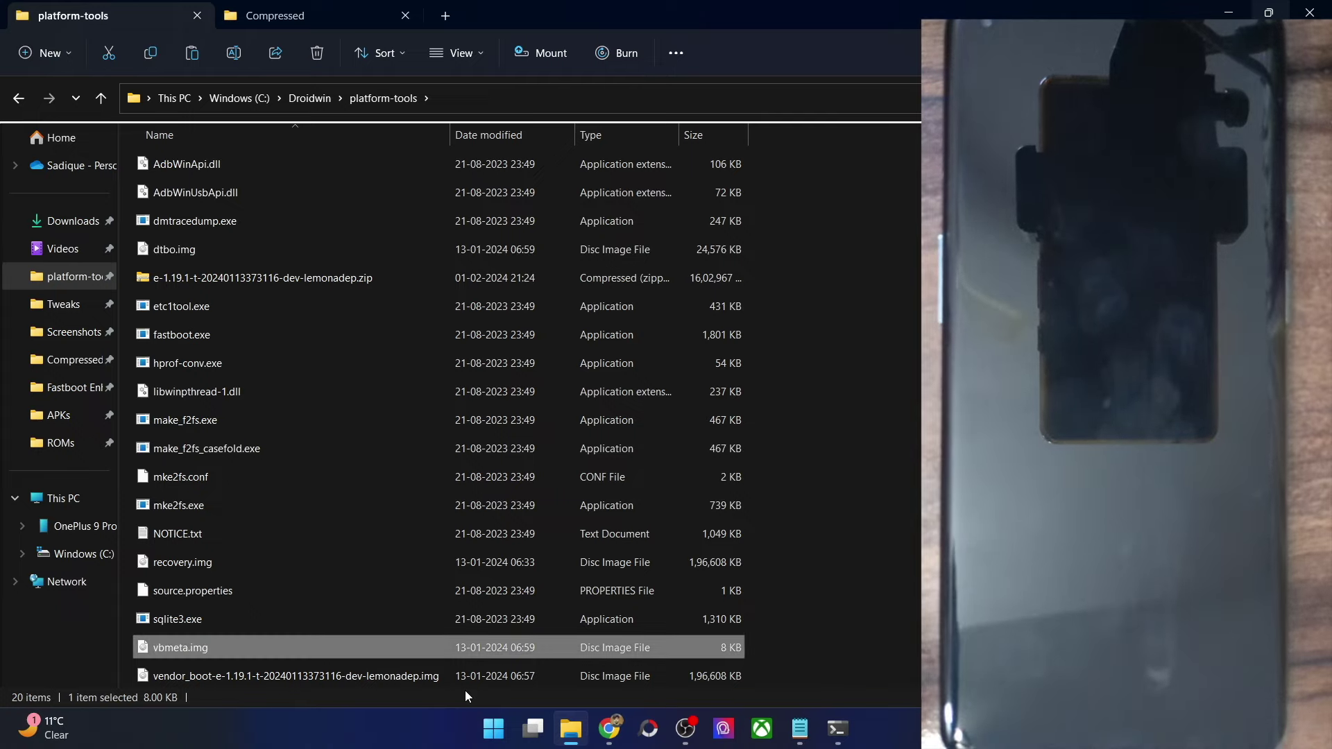
{"action": "right_click", "coordinate": [389, 674]}
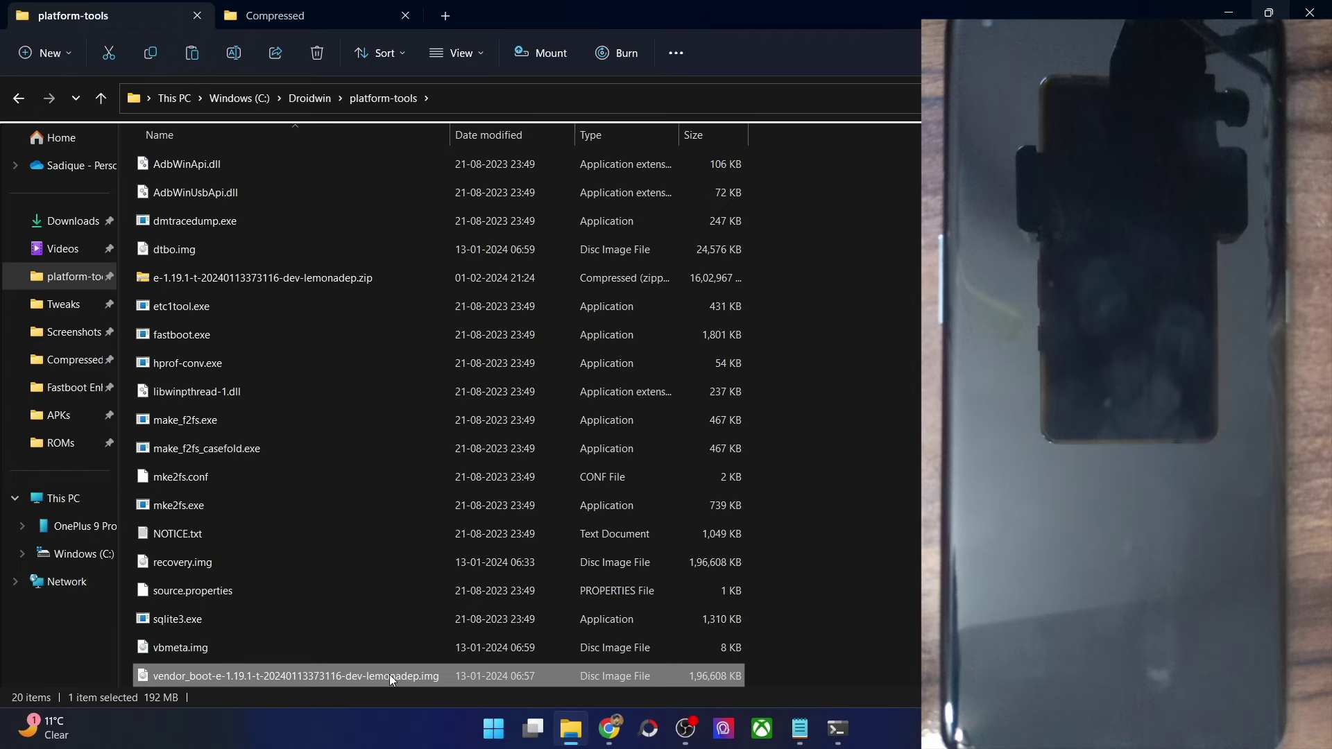
{"action": "left_click", "coordinate": [490, 685]}
{"action": "type", "text": "vend"}
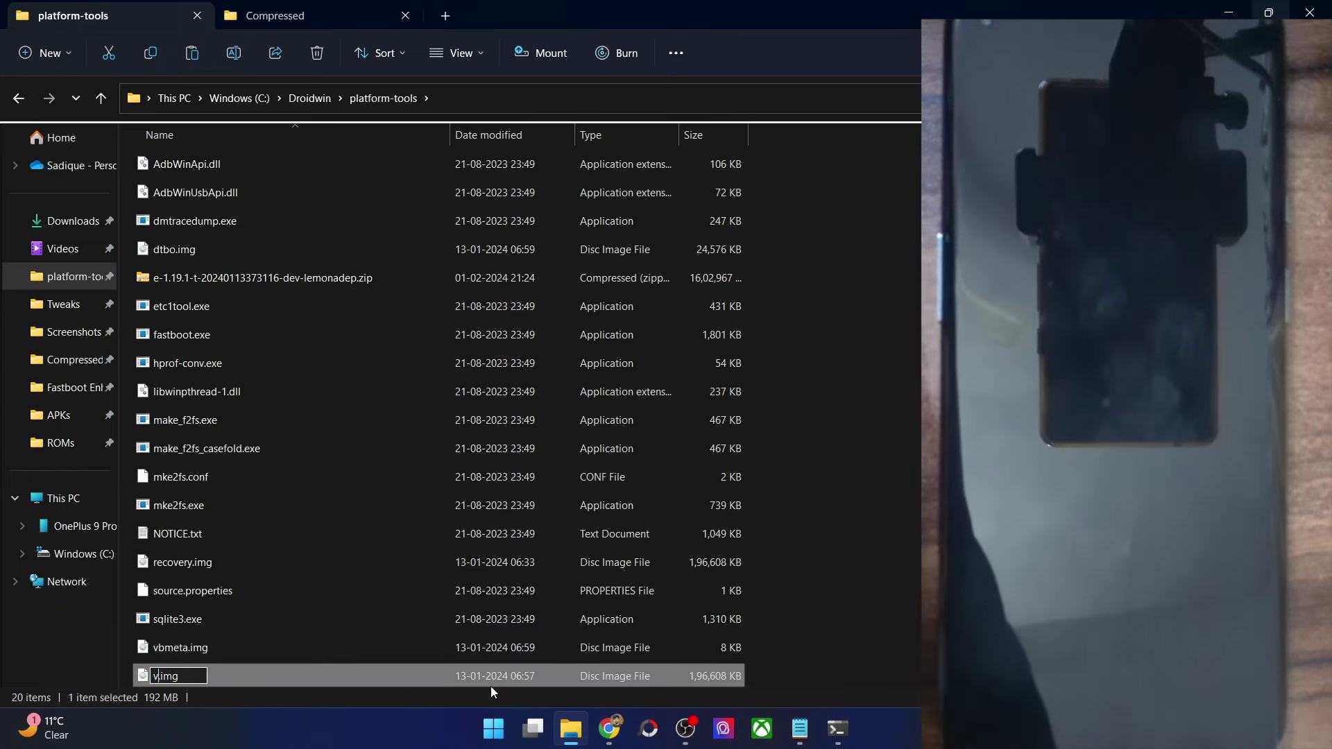
{"action": "type", "text": "or_boot"}
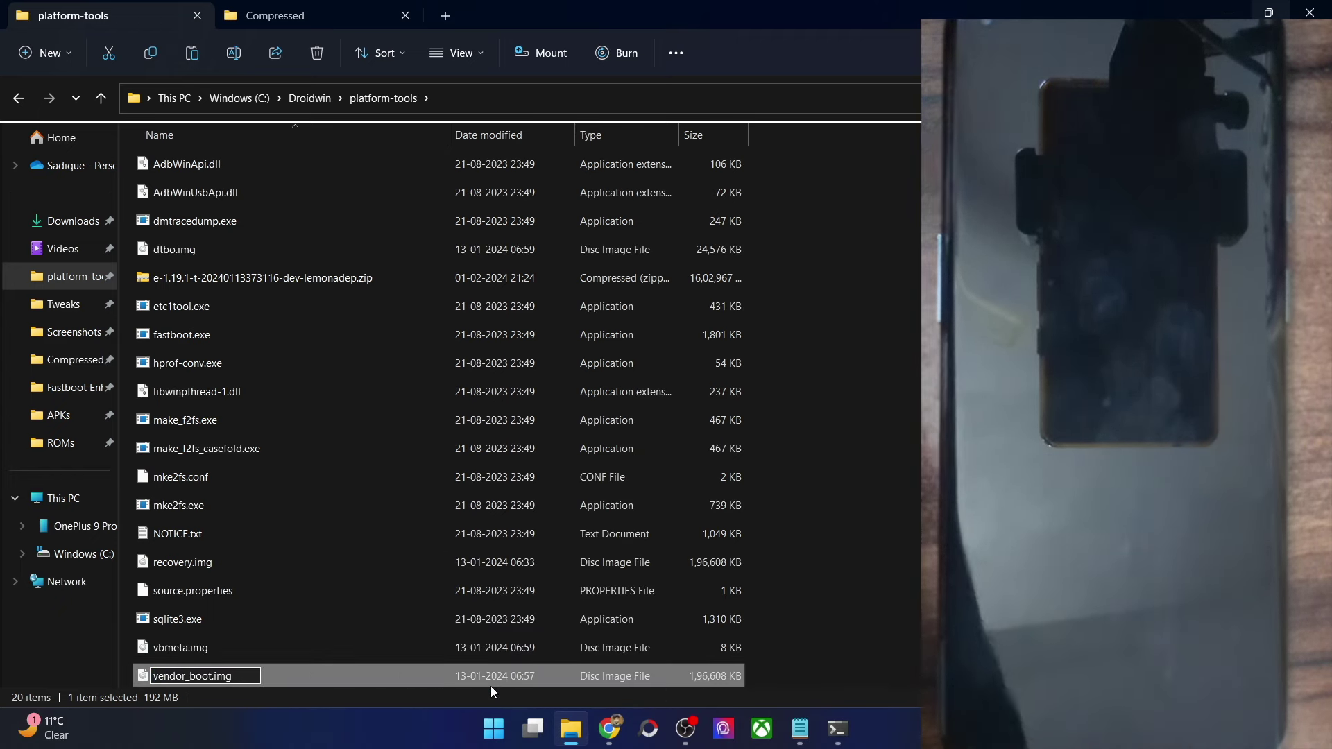
{"action": "key", "text": "Return"}
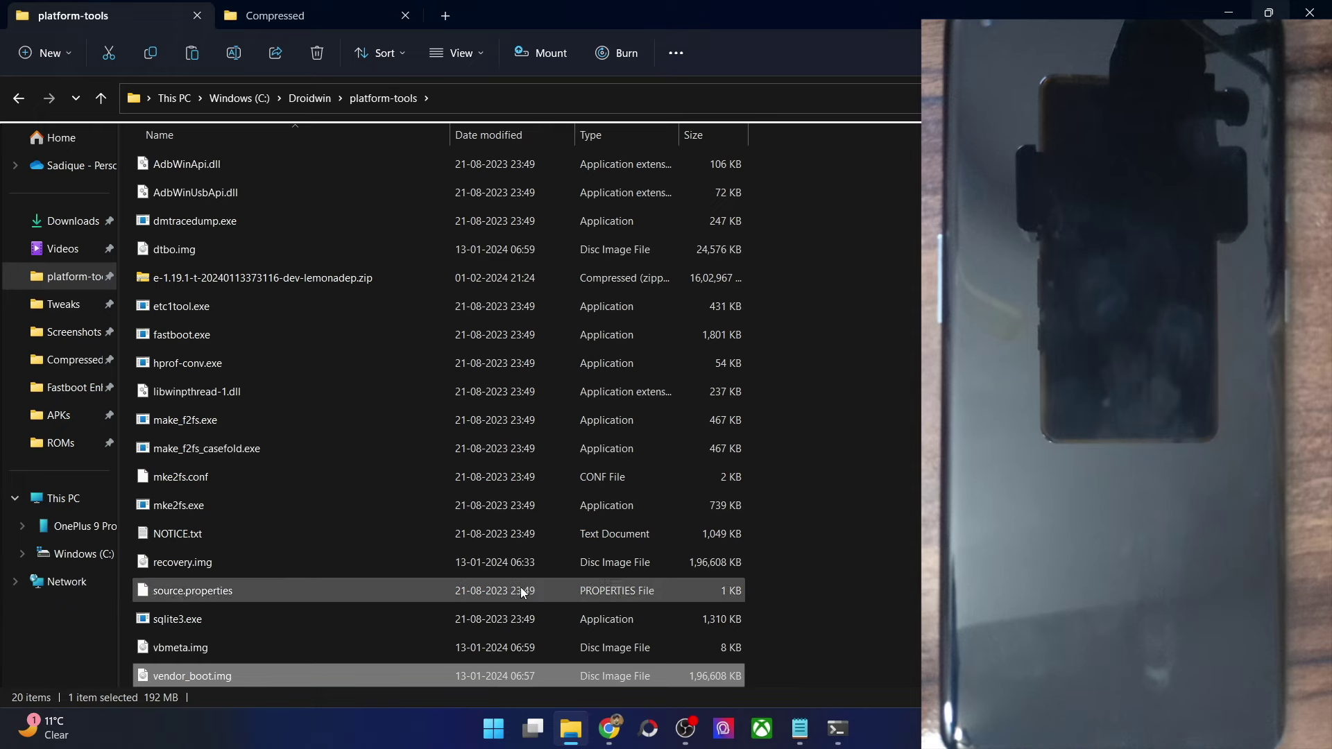
{"action": "right_click", "coordinate": [343, 285]}
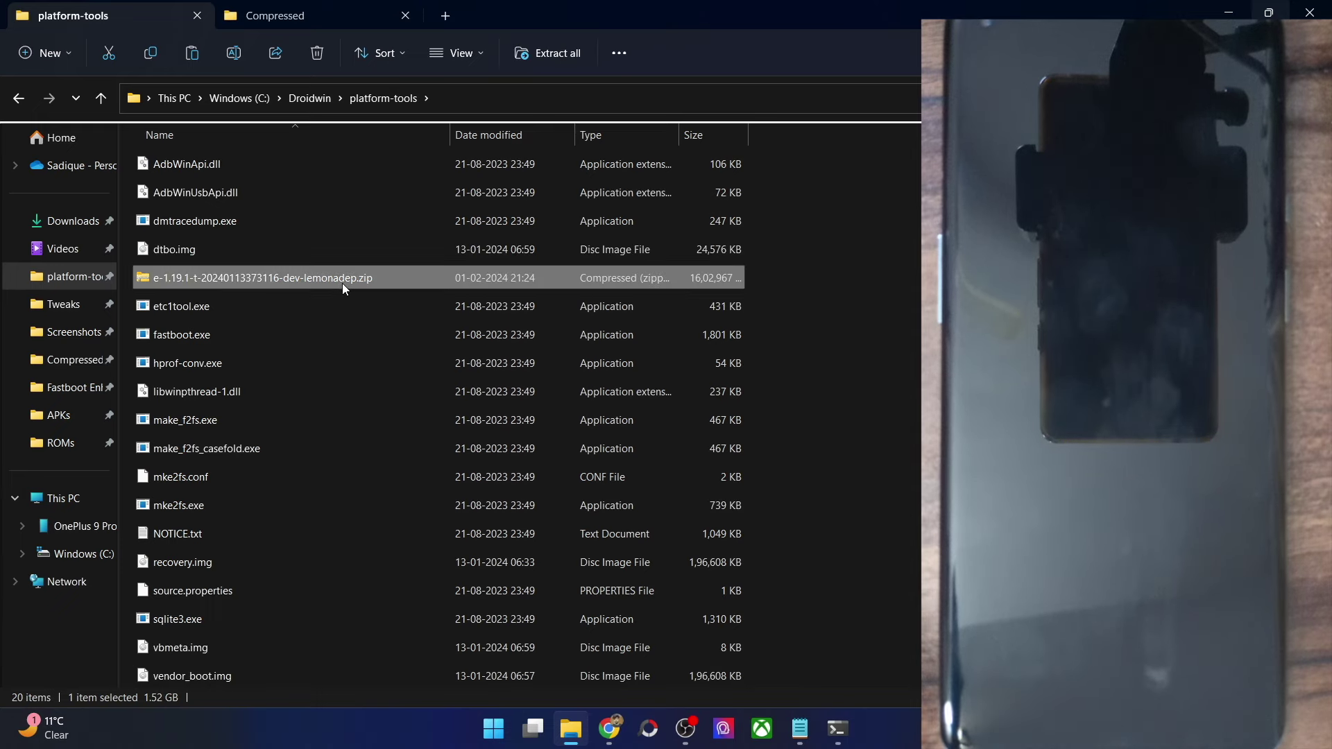
- Rename the e-1.19.1 /e/OS zip to rom.zip
{"action": "left_click", "coordinate": [469, 85]}
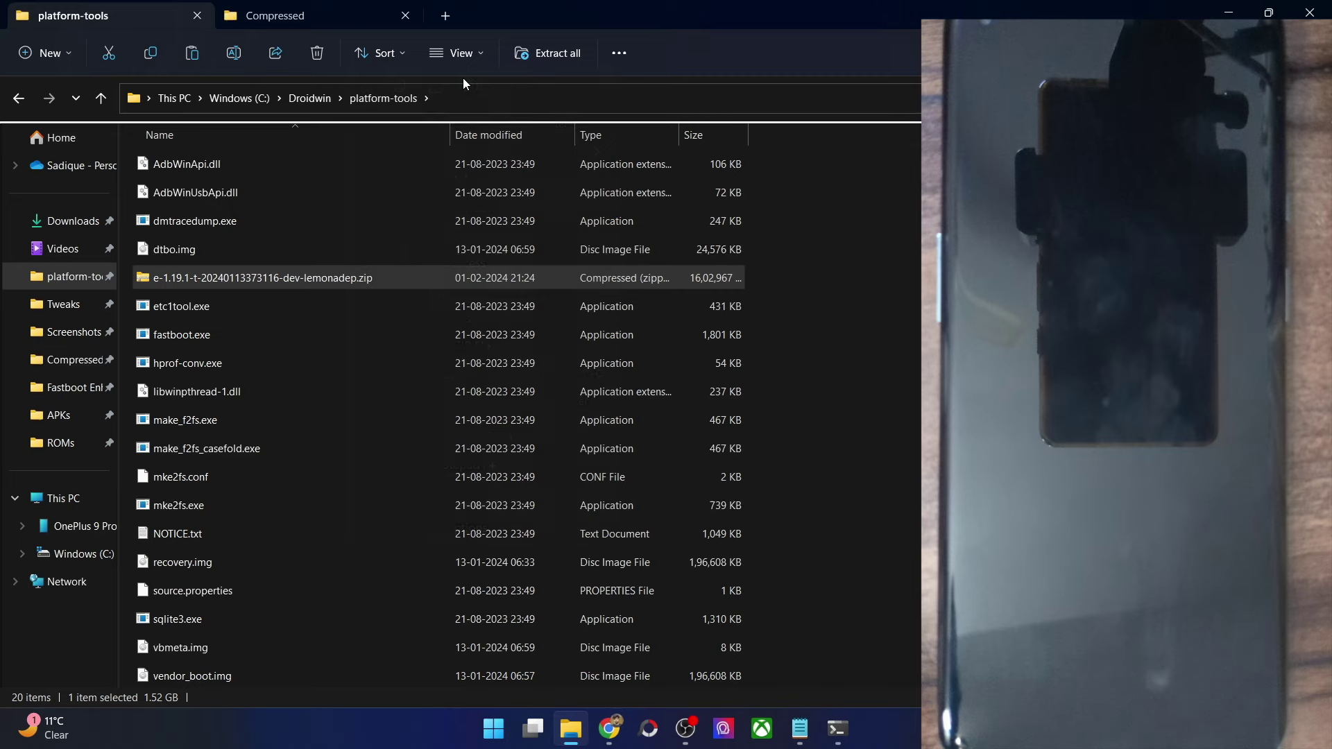
{"action": "type", "text": "rom"}
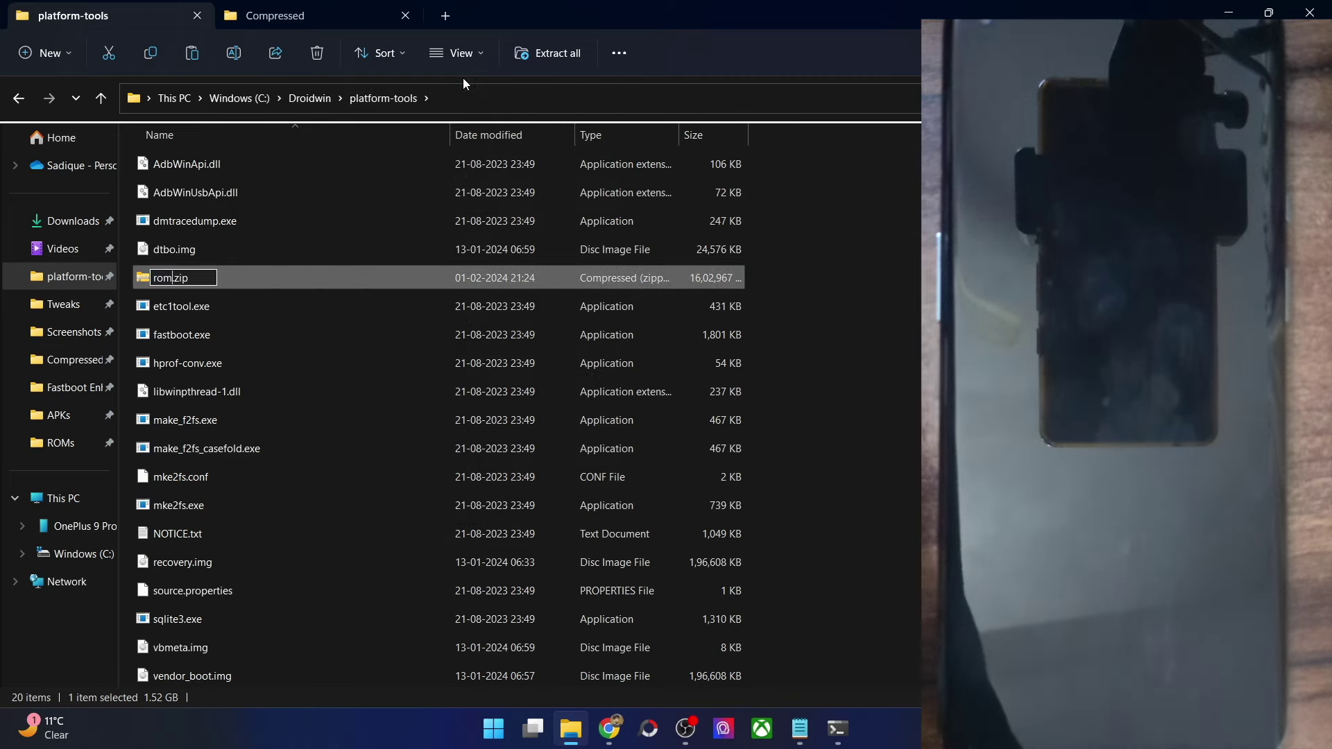
{"action": "key", "text": "Return"}
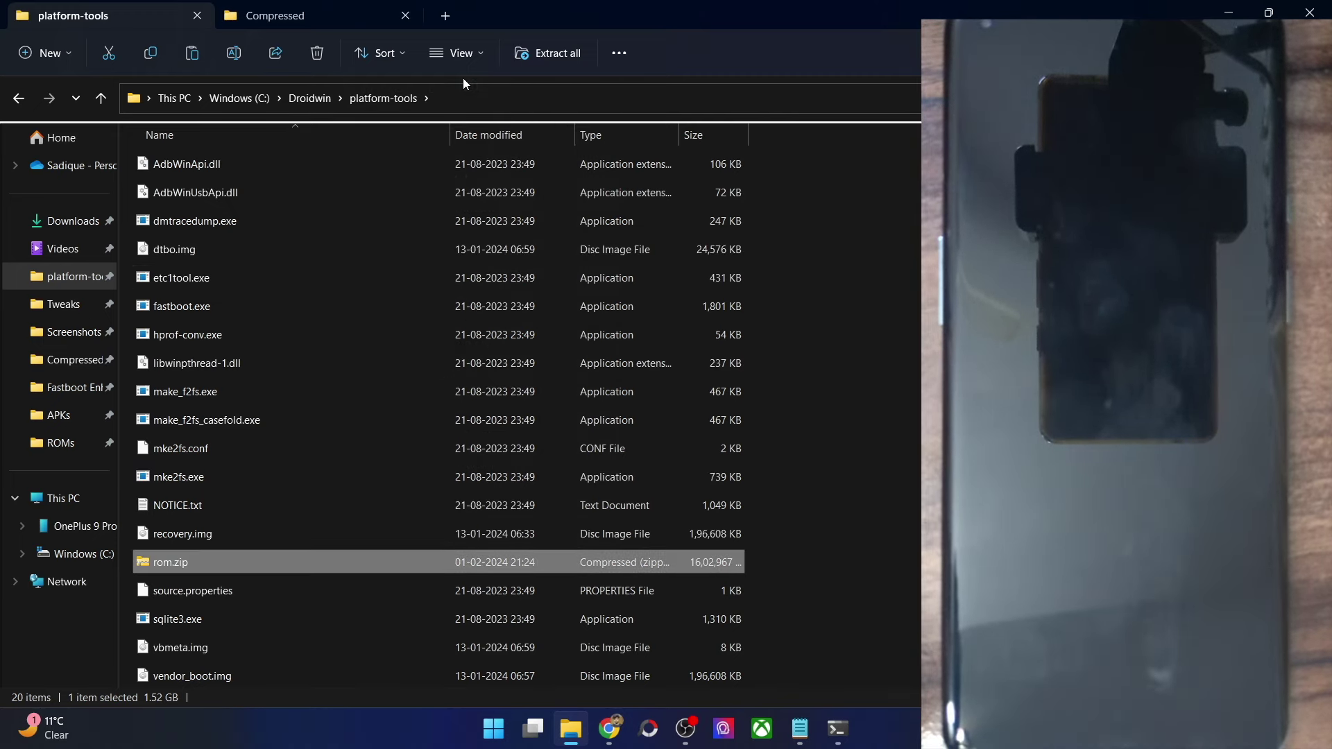
- Check dtbo.img, recovery.img, vbmeta.img, vendor_boot.img and rom.zip, then return to Chrome
{"action": "left_click", "coordinate": [270, 248]}
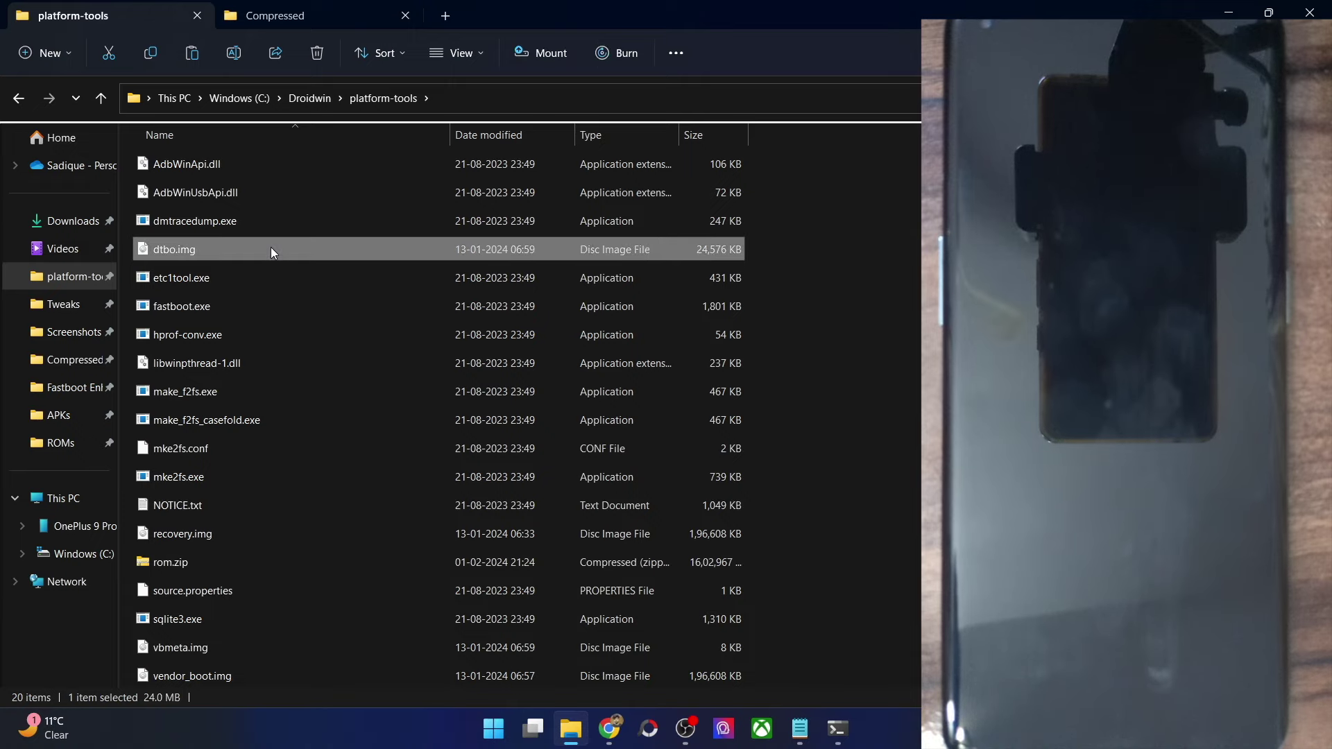
{"action": "left_click", "coordinate": [197, 535]}
{"action": "key", "text": "ctrl+space"}
{"action": "left_click", "coordinate": [198, 647]}
{"action": "left_click", "coordinate": [214, 673]}
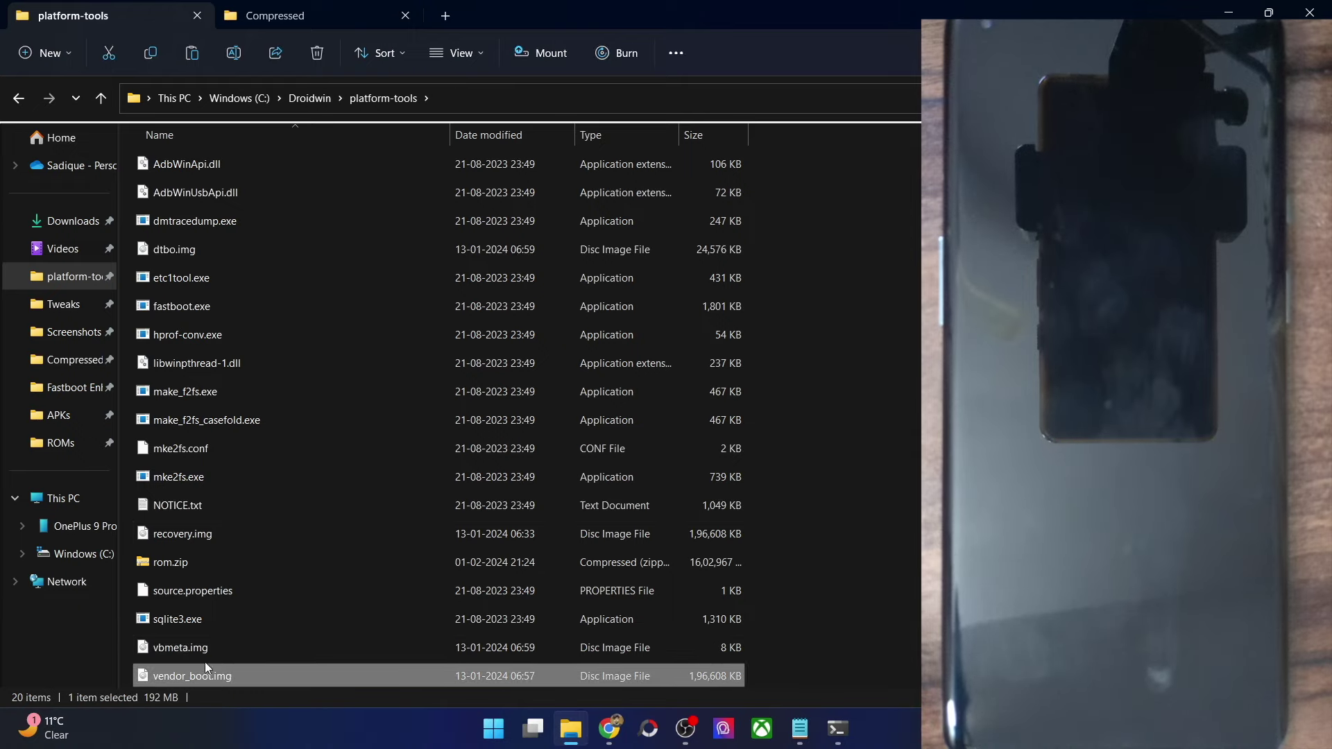
{"action": "left_click", "coordinate": [187, 563]}
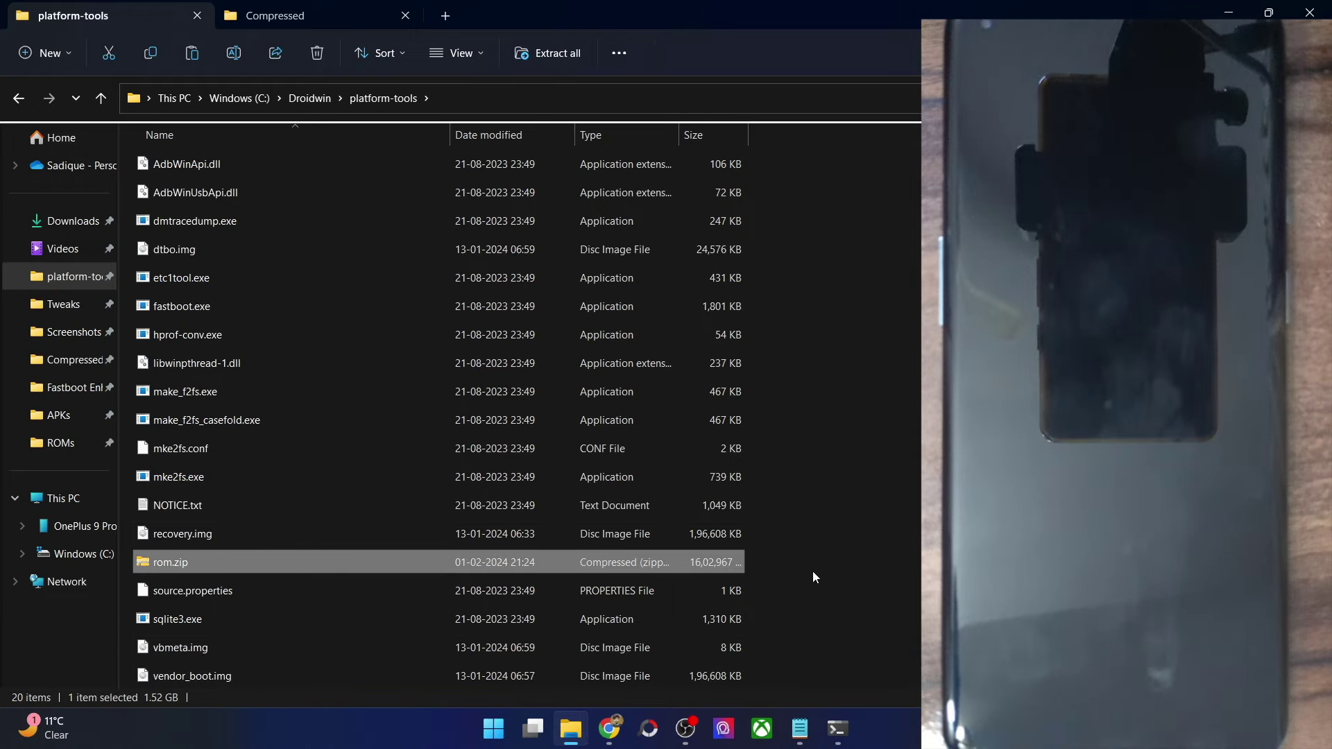
{"action": "left_click_drag", "start_coordinate": [792, 679], "coordinate": [444, 300]}
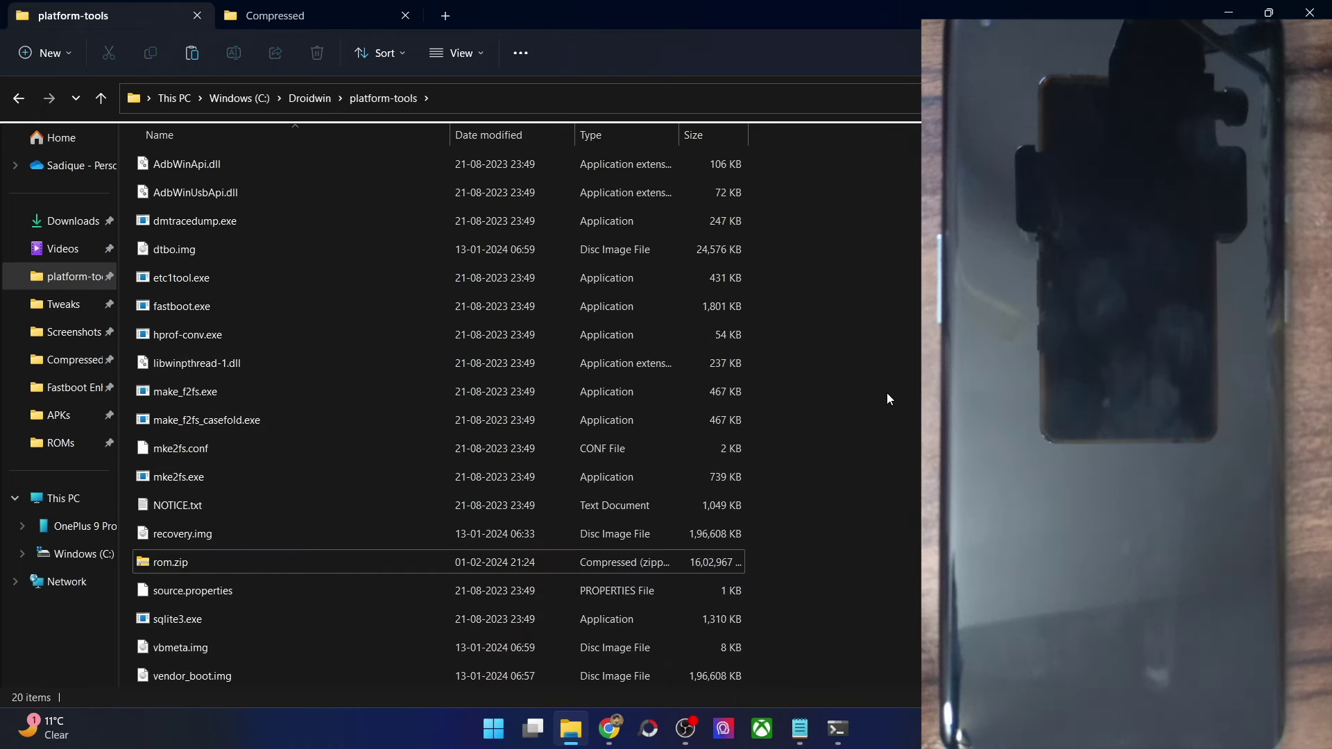
{"action": "key", "text": "alt+Tab"}
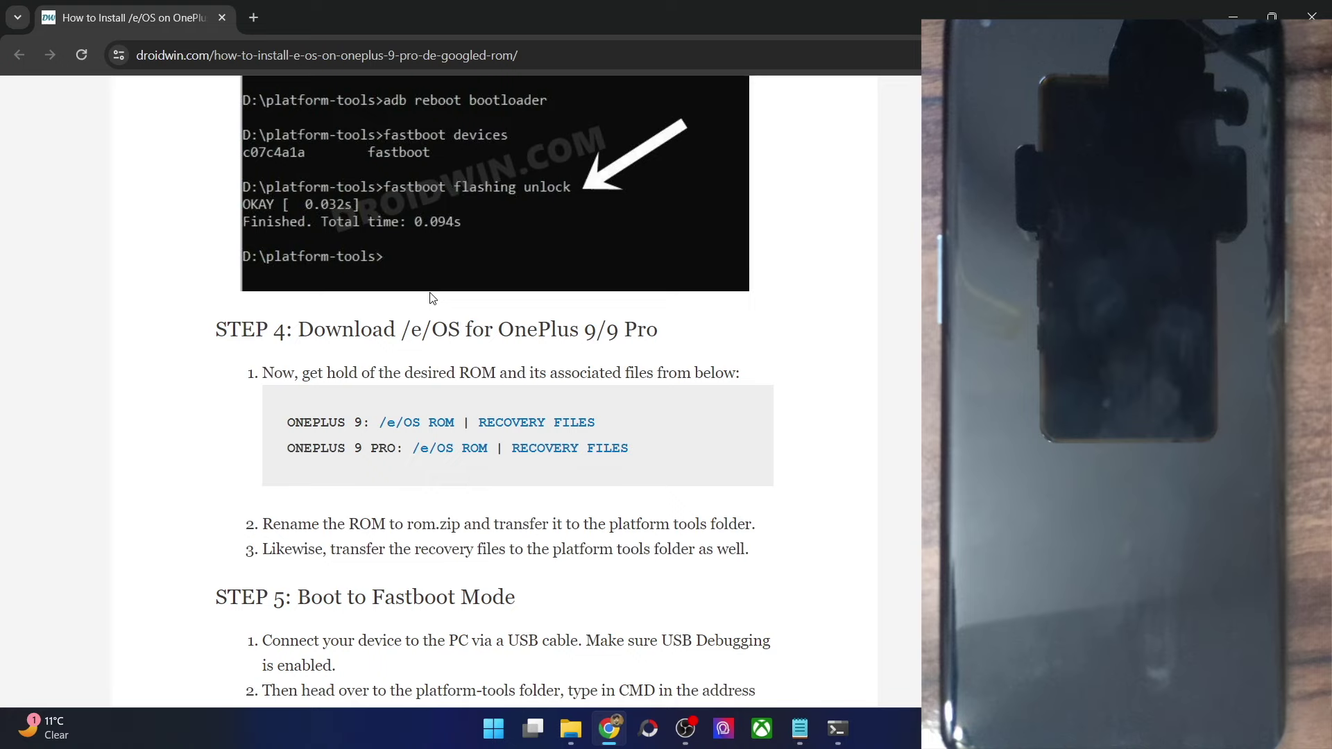
- Run adb reboot bootloader in Command Prompt to boot the phone into Fastboot Mode
{"action": "left_click", "coordinate": [838, 728]}
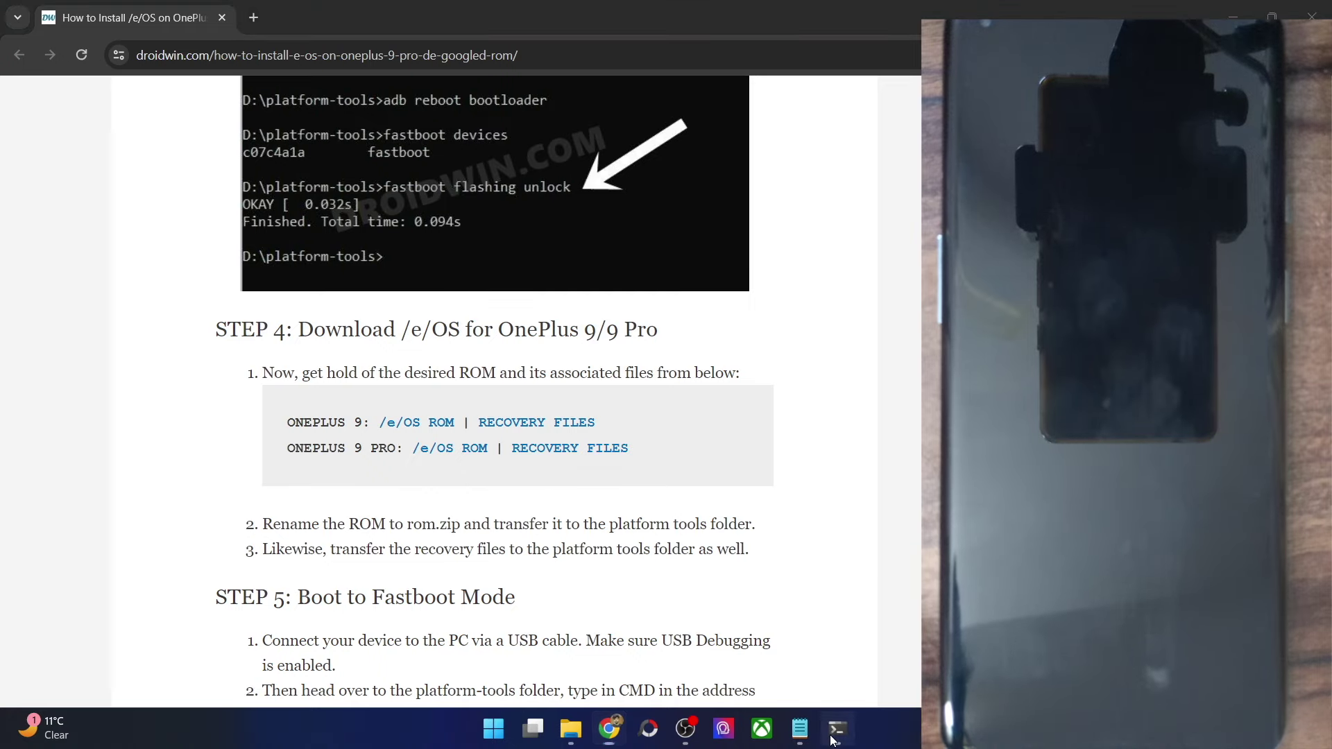
{"action": "type", "text": "adb"}
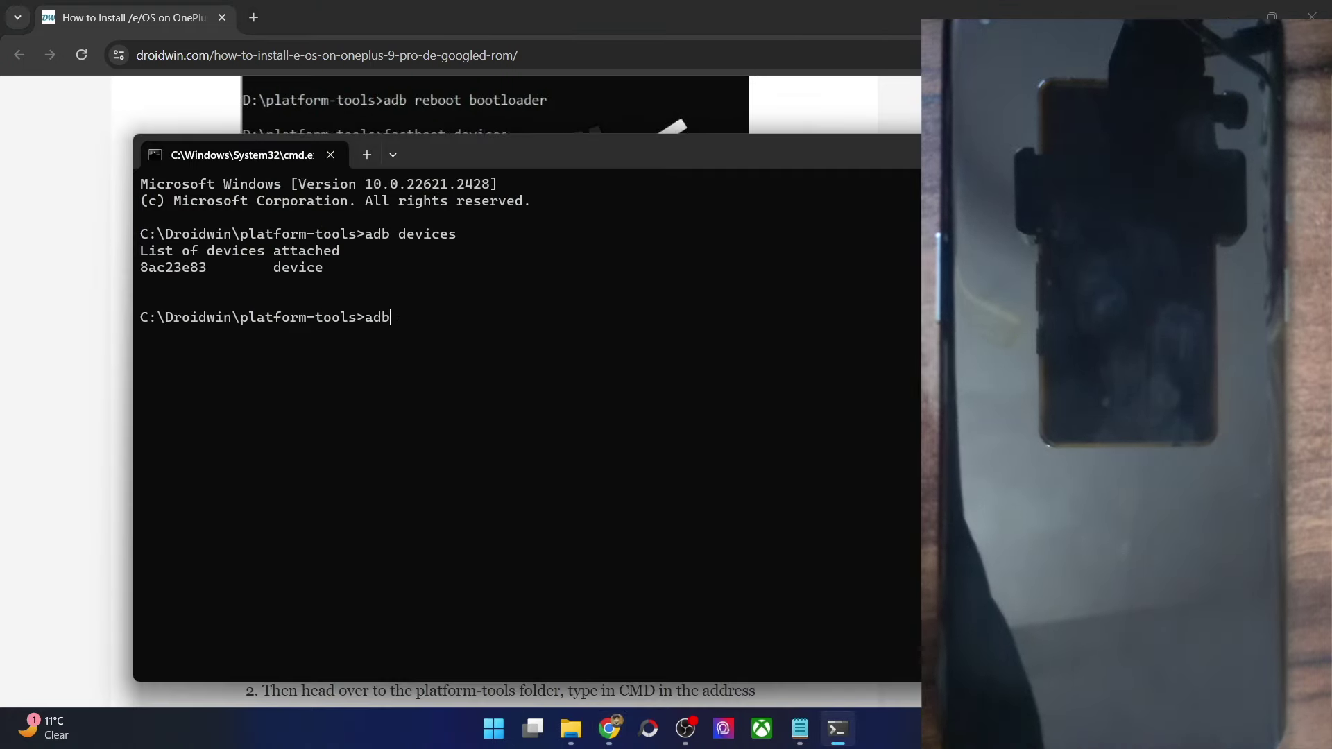
{"action": "type", "text": " reboot bootloader"}
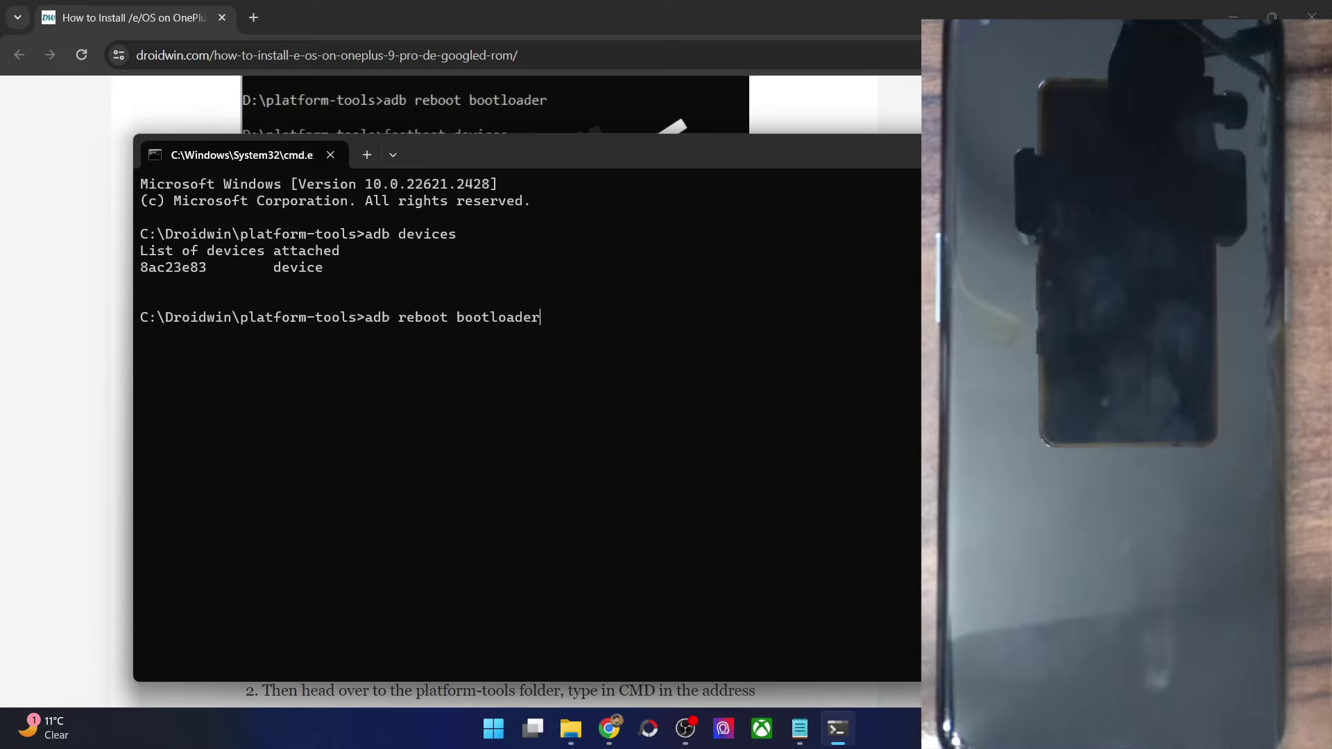
{"action": "key", "text": "Return"}
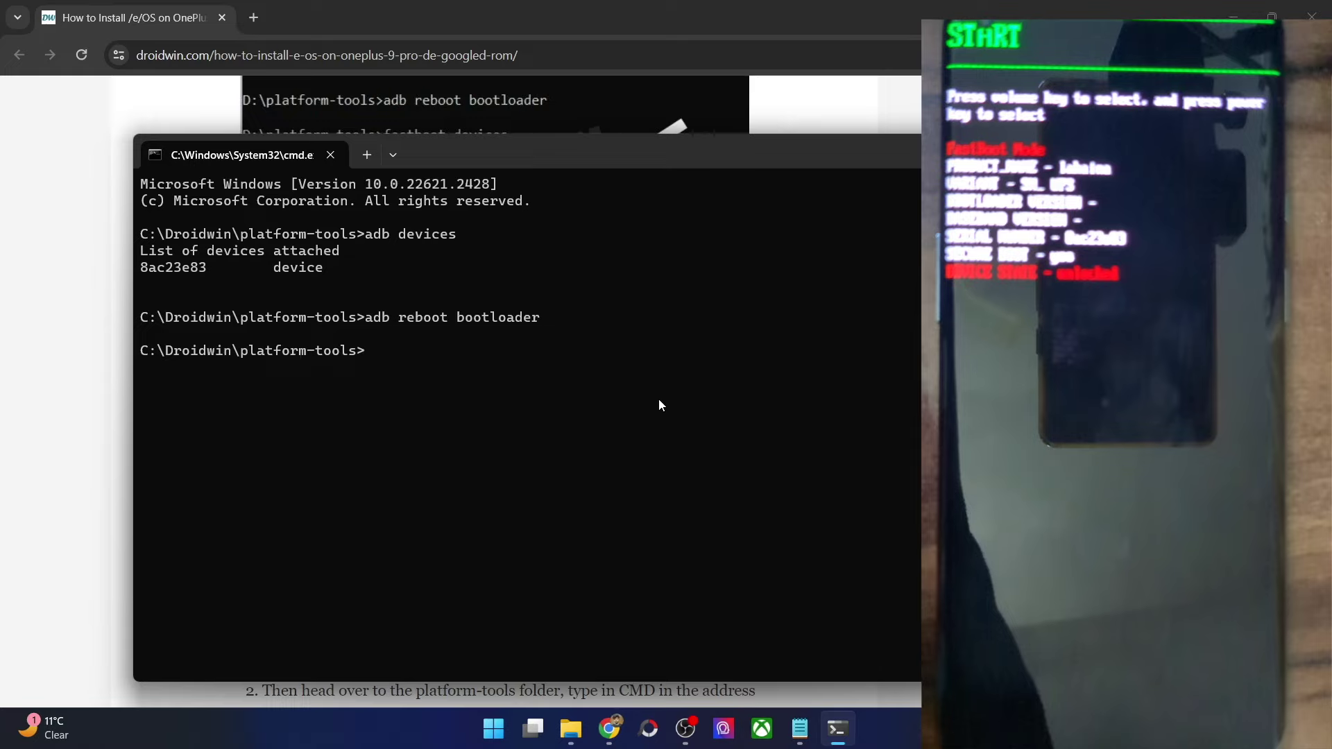
- Run fastboot devices and confirm the phone's serial is listed
{"action": "type", "text": "fastboot "}
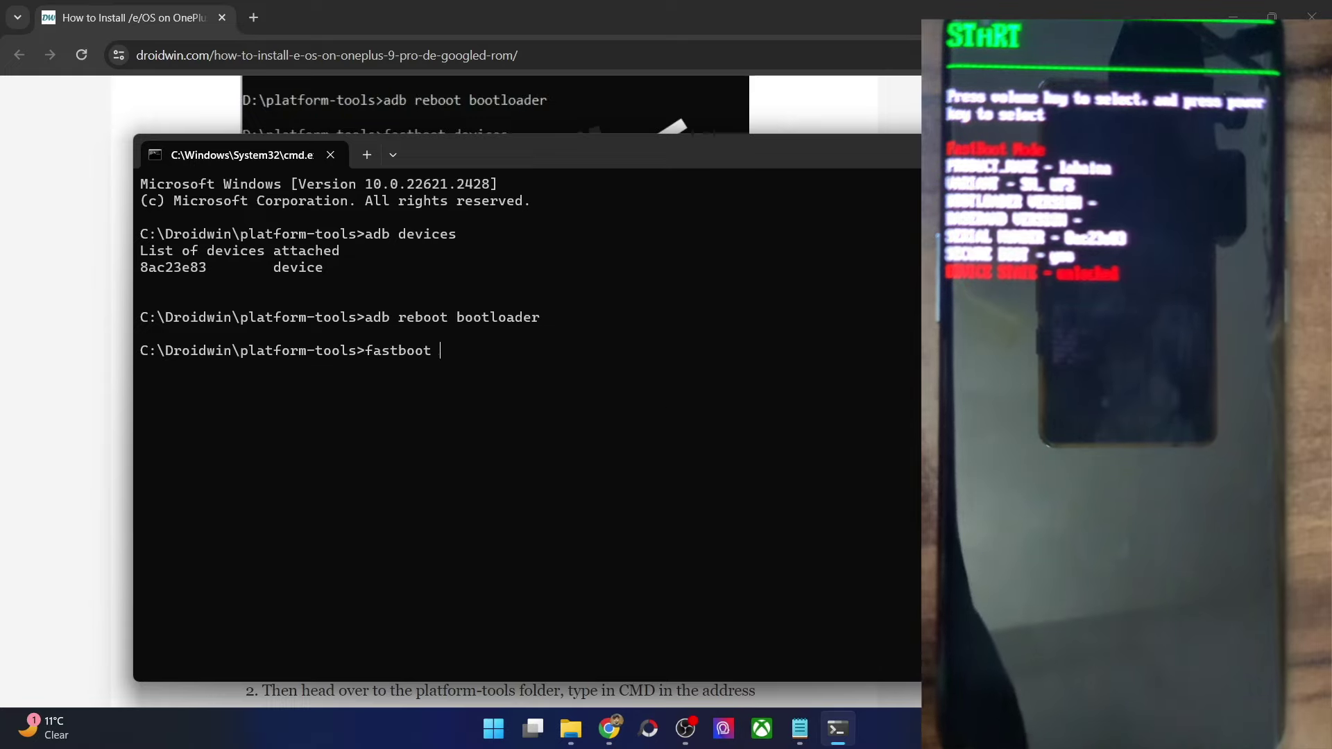
{"action": "type", "text": "devices"}
{"action": "key", "text": "Return"}
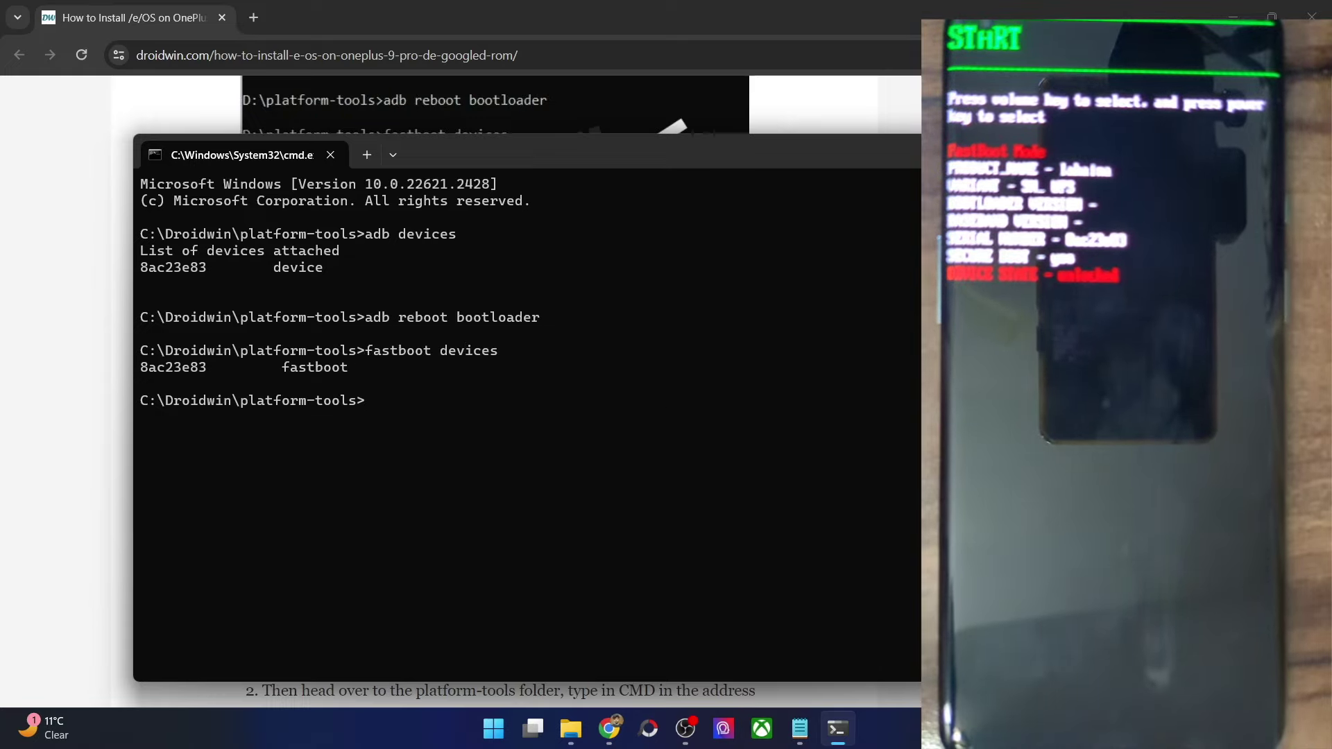
{"action": "double_click", "coordinate": [170, 371]}
{"action": "left_click", "coordinate": [106, 389]}
{"action": "scroll", "coordinate": [108, 394], "scroll_direction": "down", "scroll_amount": 10}
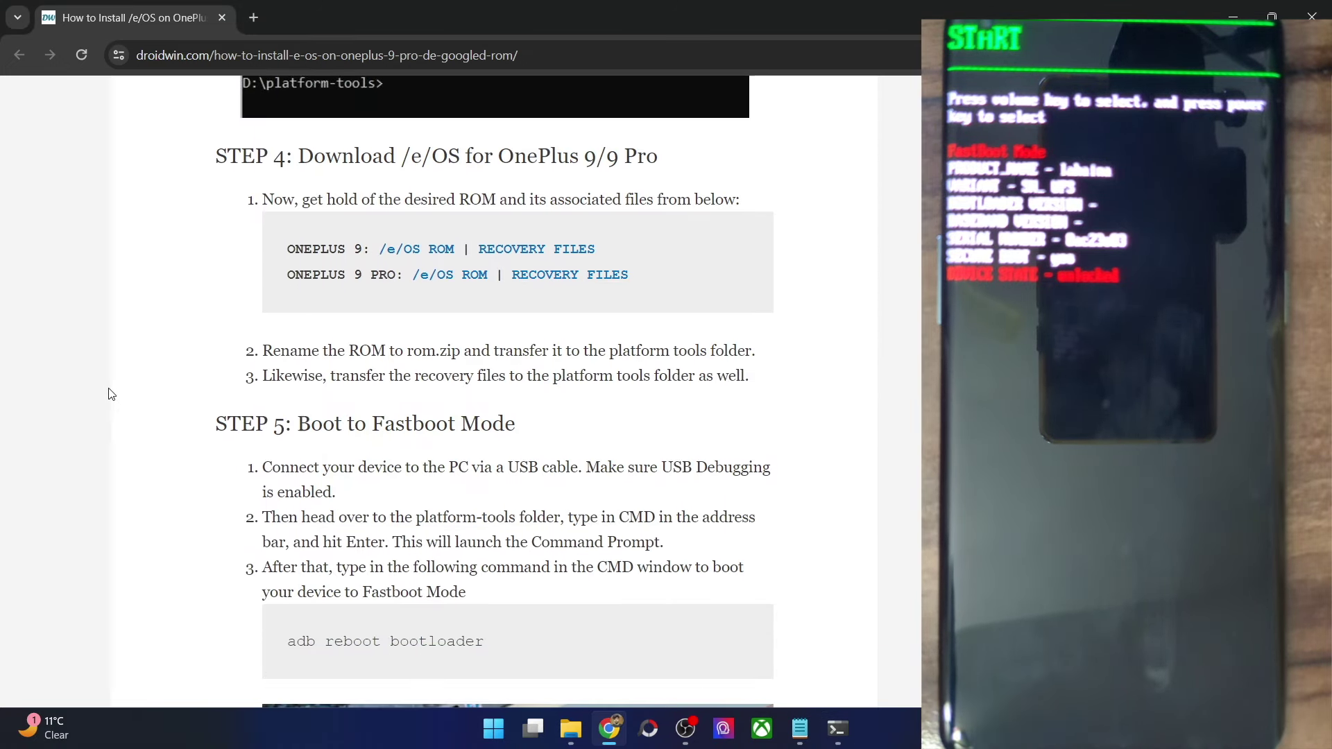
- Open Device Manager from the Win+X system tools menu
{"action": "scroll", "coordinate": [138, 381], "scroll_direction": "down", "scroll_amount": 1}
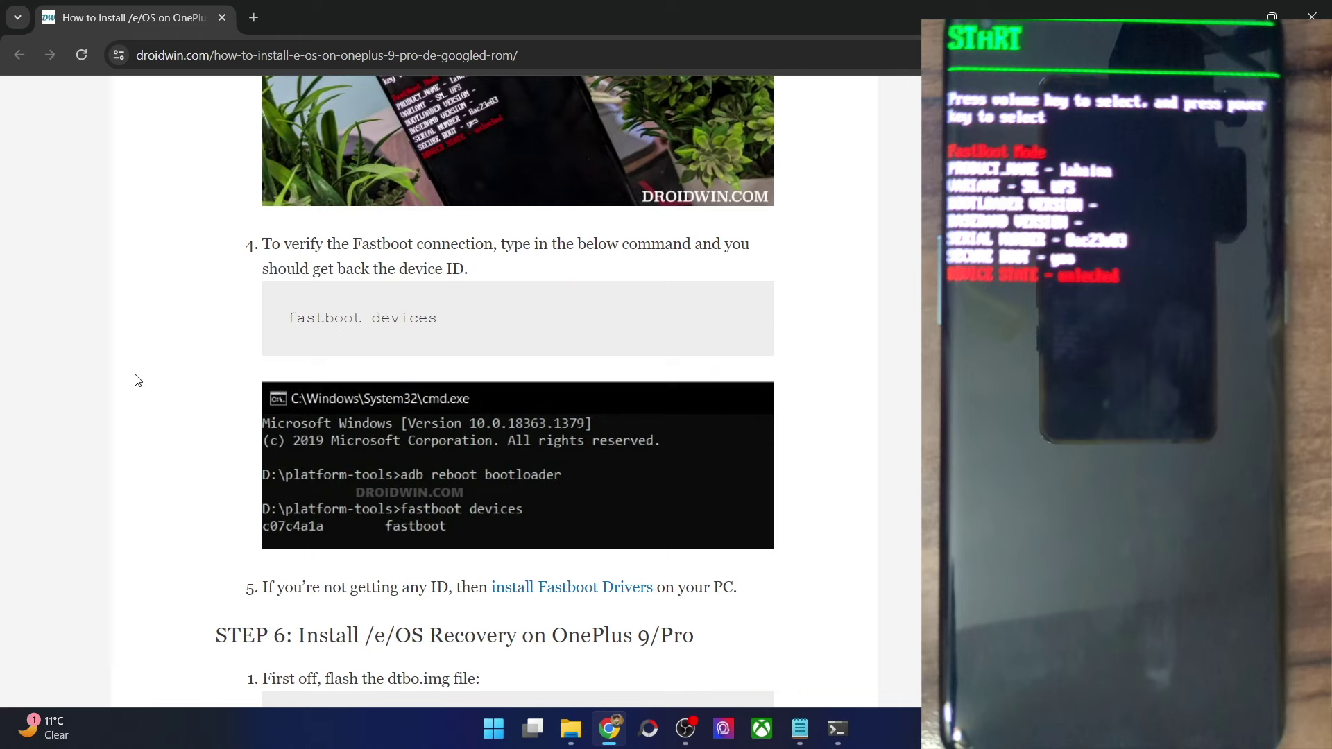
{"action": "scroll", "coordinate": [633, 528], "scroll_direction": "up", "scroll_amount": 1}
{"action": "right_click", "coordinate": [491, 736]}
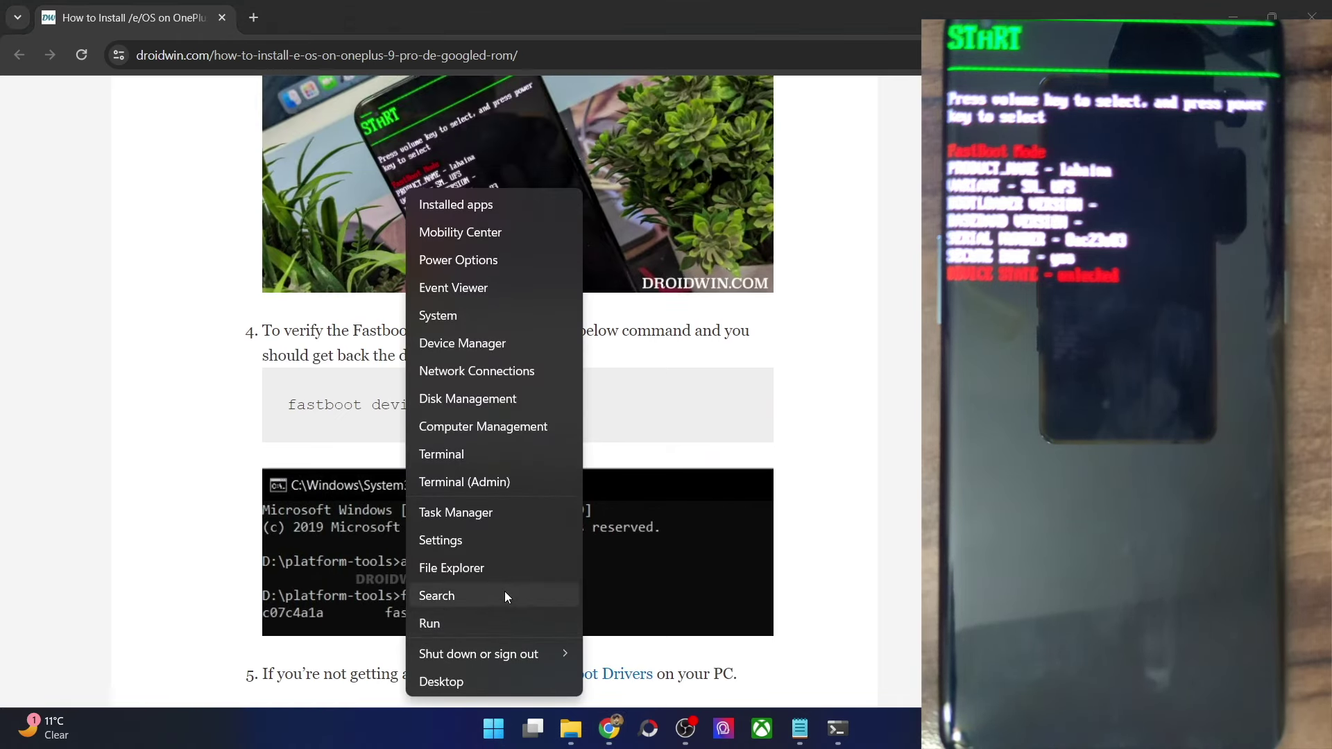
{"action": "left_click", "coordinate": [437, 336]}
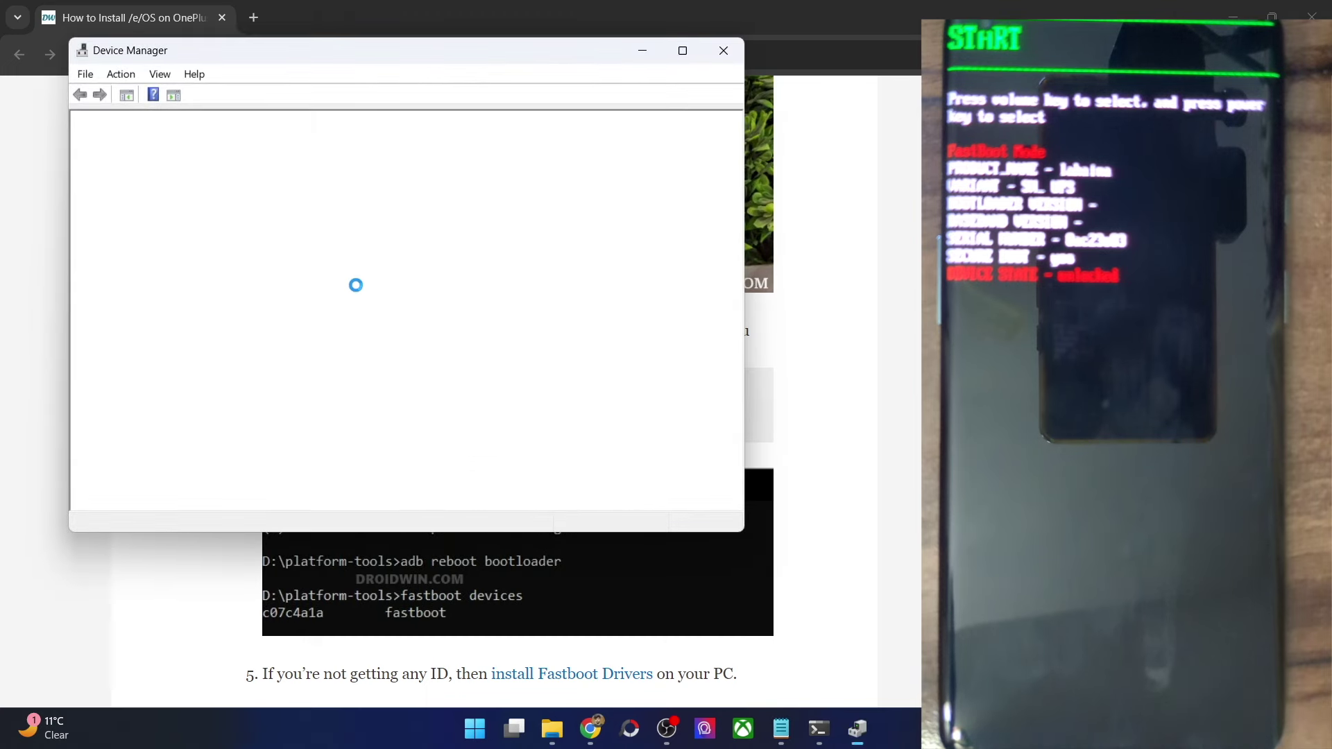
- Confirm Android Bootloader Interface under Android Phone, close Device Manager, and return to Command Prompt
{"action": "left_click", "coordinate": [96, 136]}
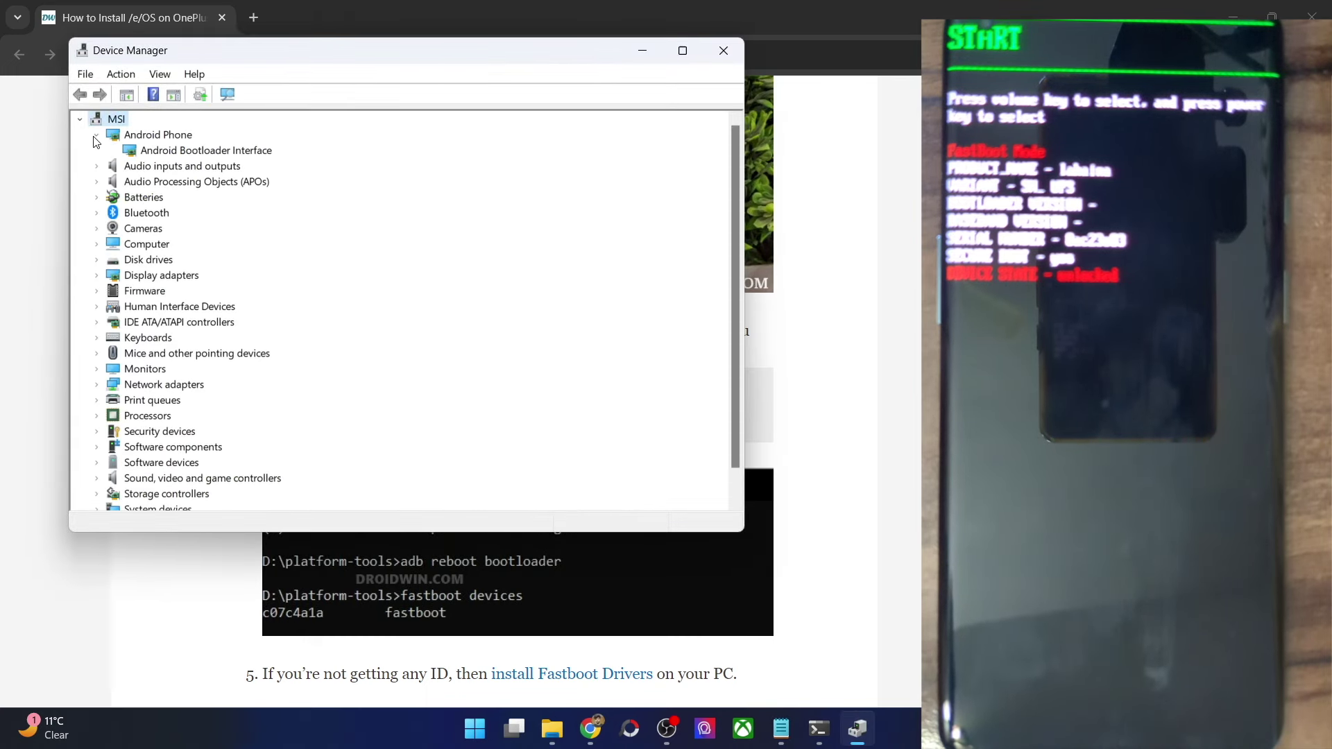
{"action": "left_click", "coordinate": [173, 151]}
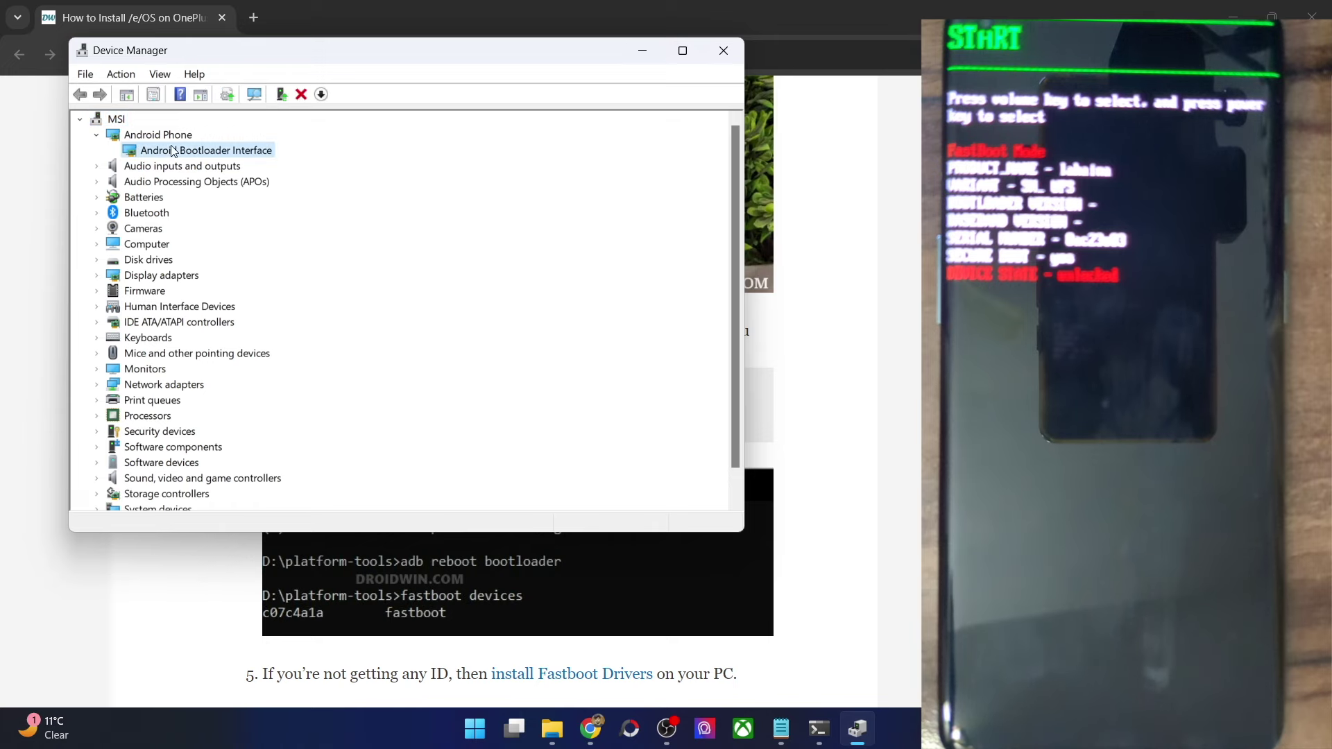
{"action": "left_click", "coordinate": [724, 50]}
{"action": "left_click", "coordinate": [836, 730]}
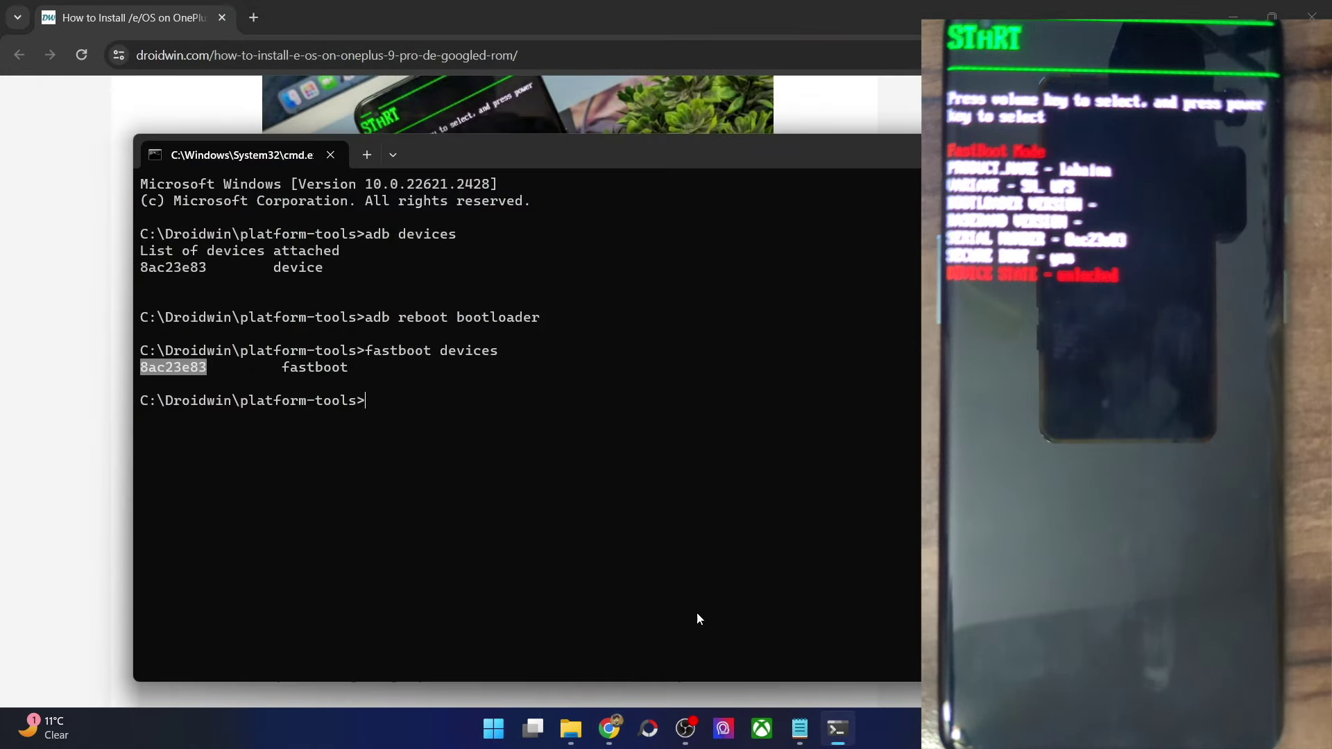